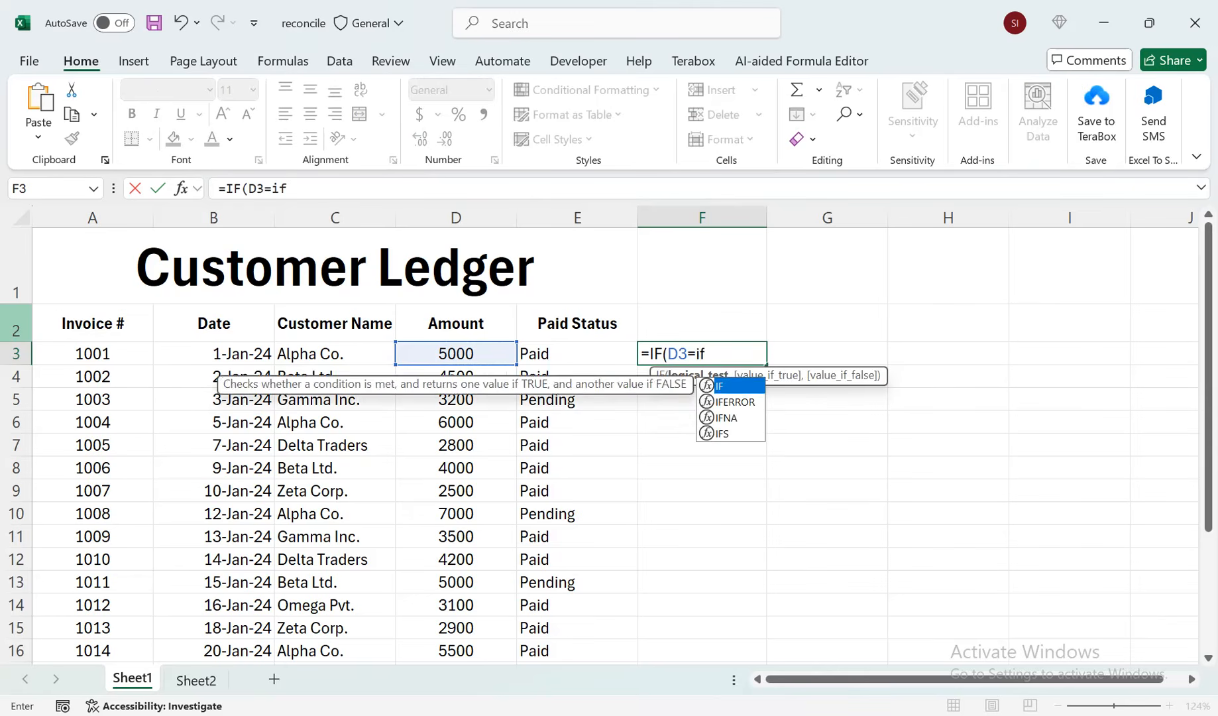
- Nest IFERROR and VLOOKUP in the F3 formula after D3=, using invoice number A3 as the lookup value
{"action": "key", "text": "Down"}
{"action": "key", "text": "Tab"}
{"action": "type", "text": "vl"}
{"action": "key", "text": "Tab"}
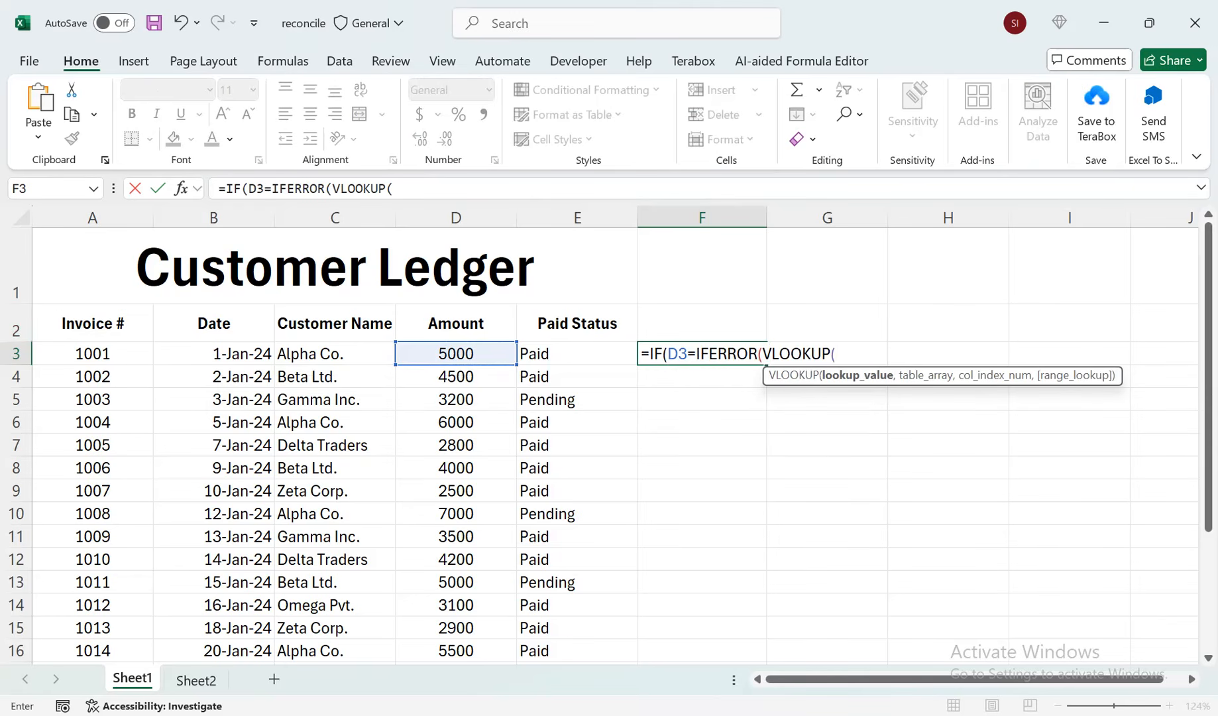
{"action": "left_click", "coordinate": [93, 354]}
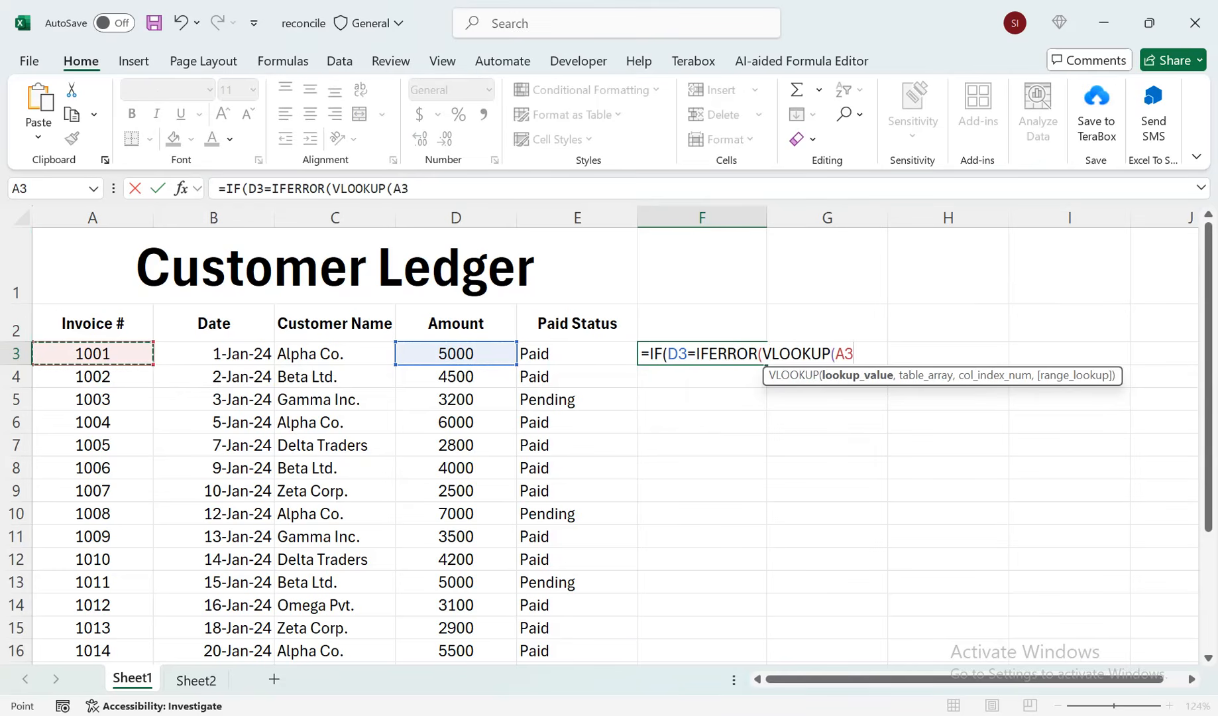
{"action": "type", "text": ","}
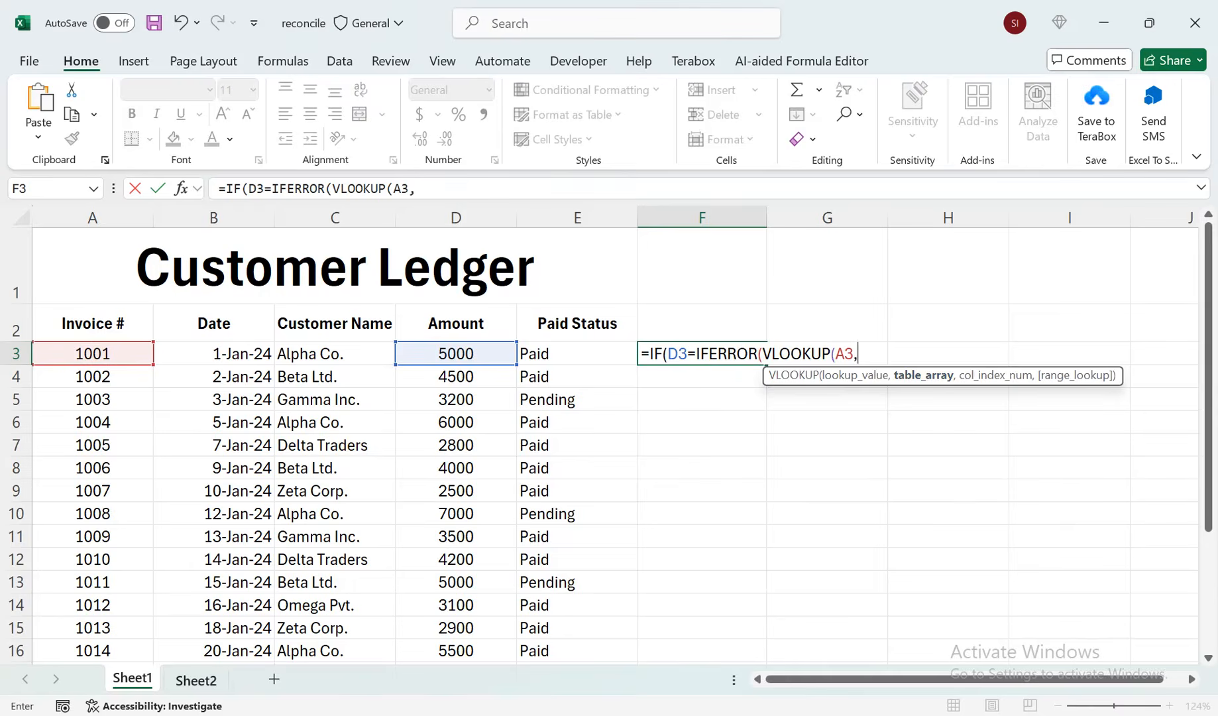
- Complete the VLOOKUP with Sheet2!A:E as the table array, column index 4 and FALSE for an exact match
{"action": "left_click", "coordinate": [195, 680]}
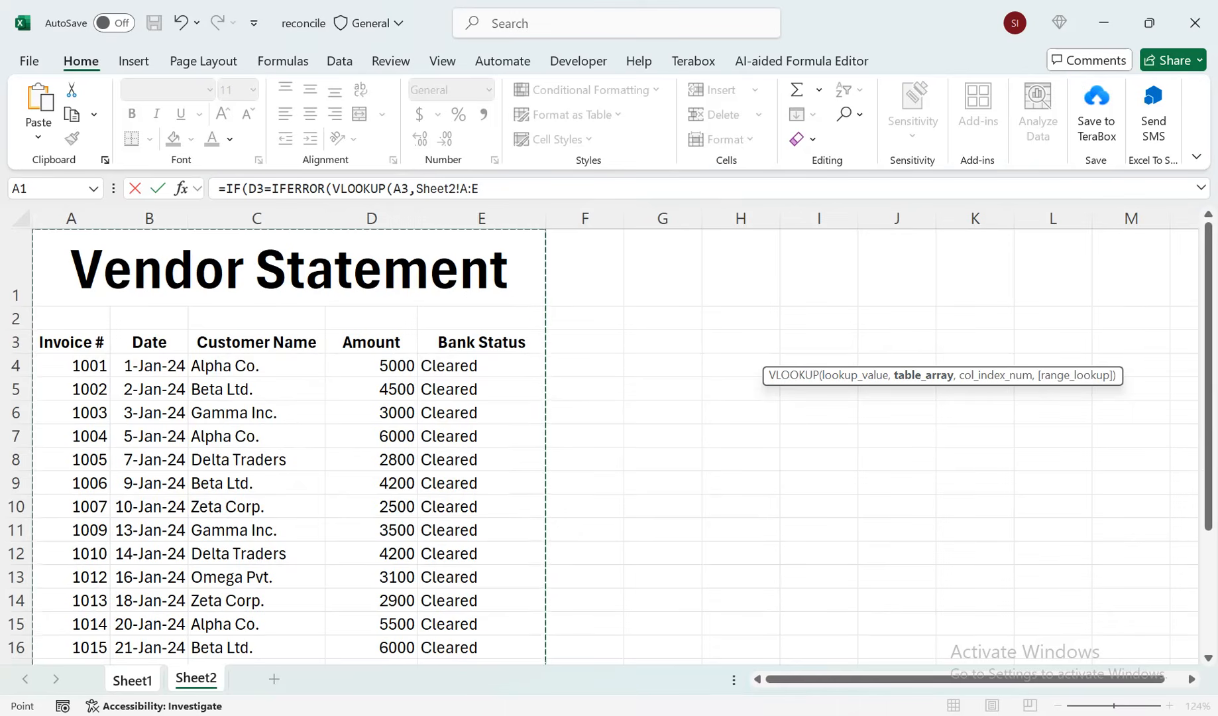
{"action": "type", "text": ",4"}
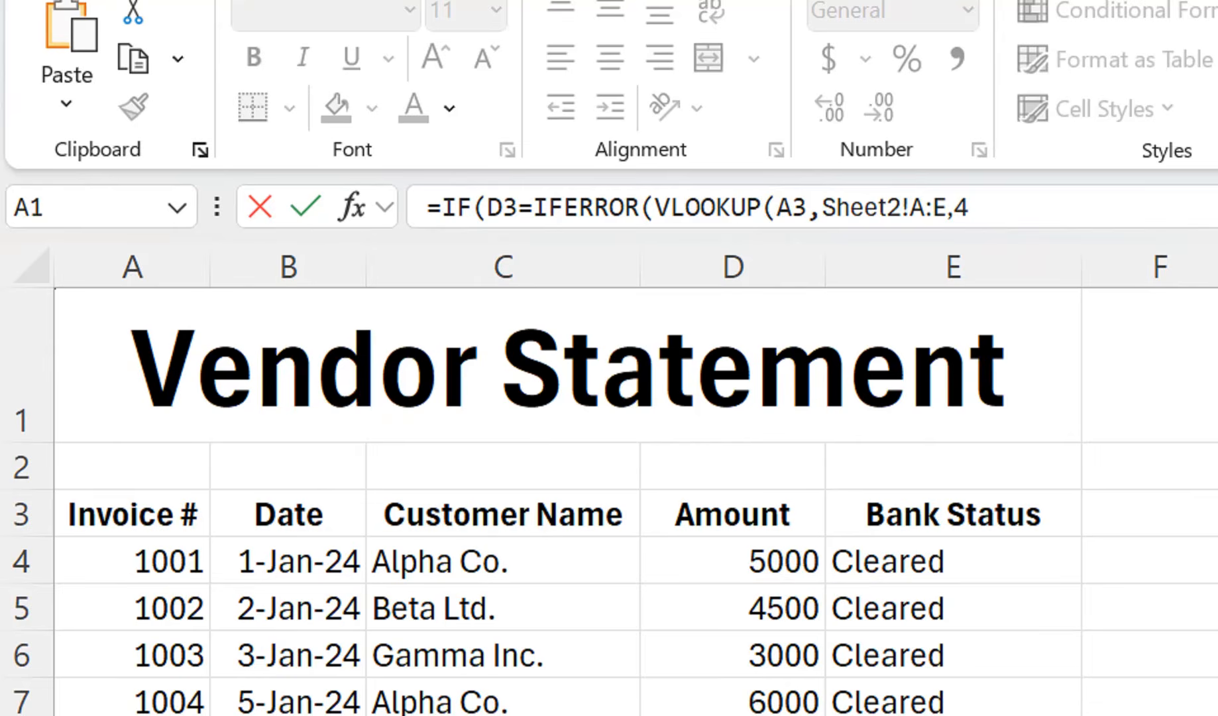
{"action": "type", "text": ","}
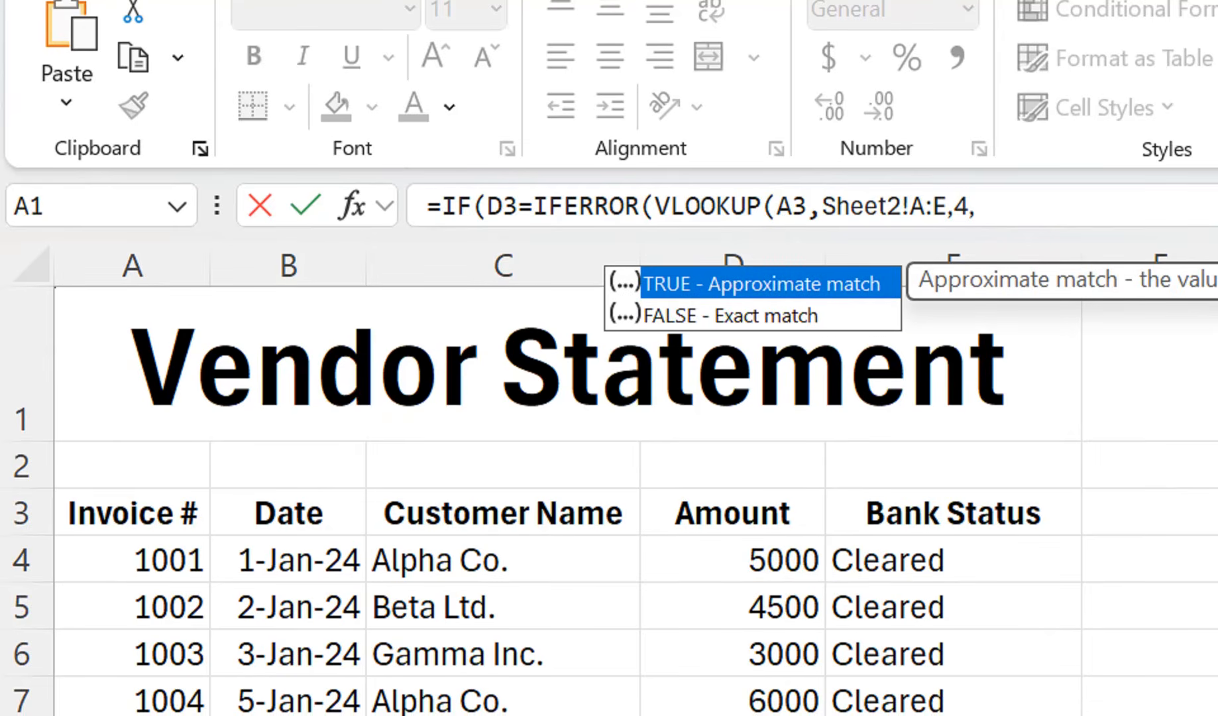
{"action": "key", "text": "Down"}
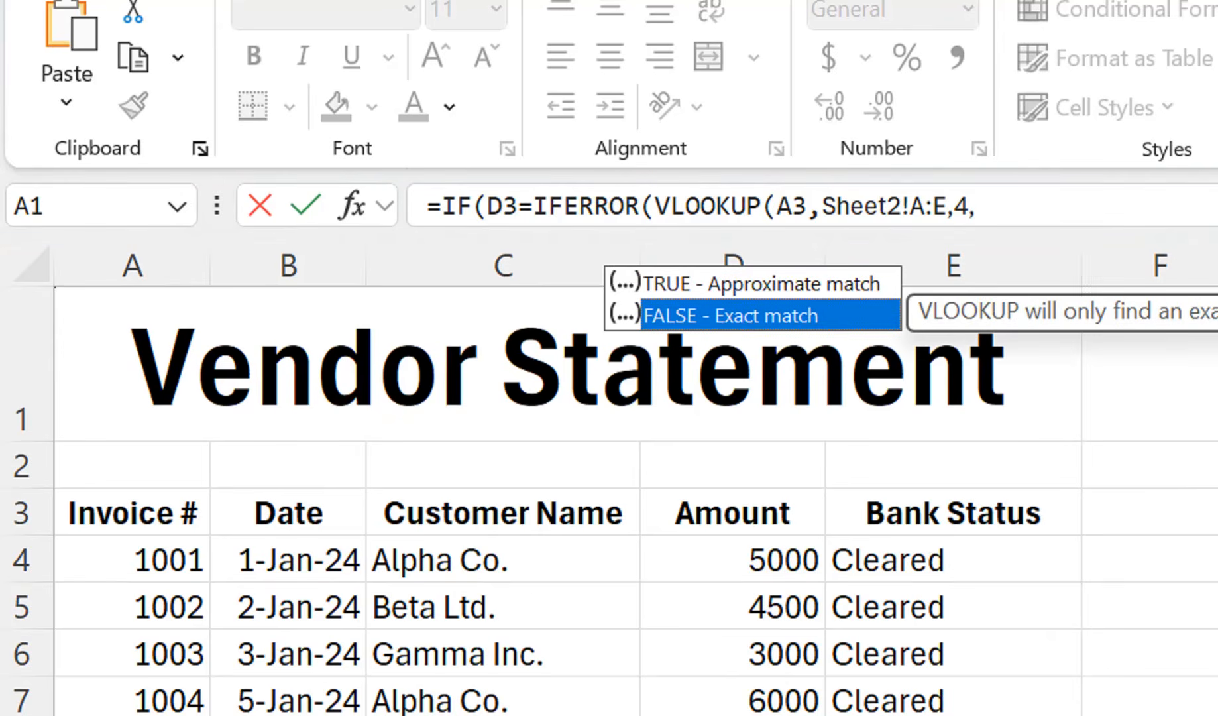
{"action": "key", "text": "Tab"}
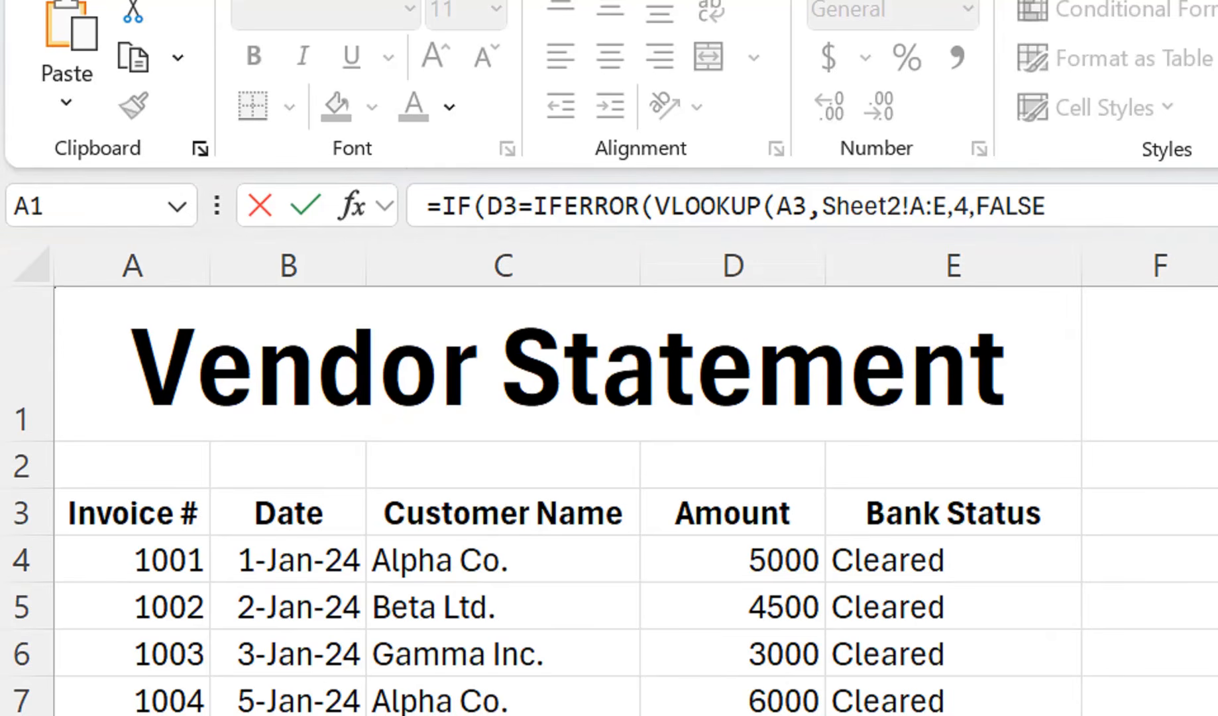
{"action": "type", "text": ")"}
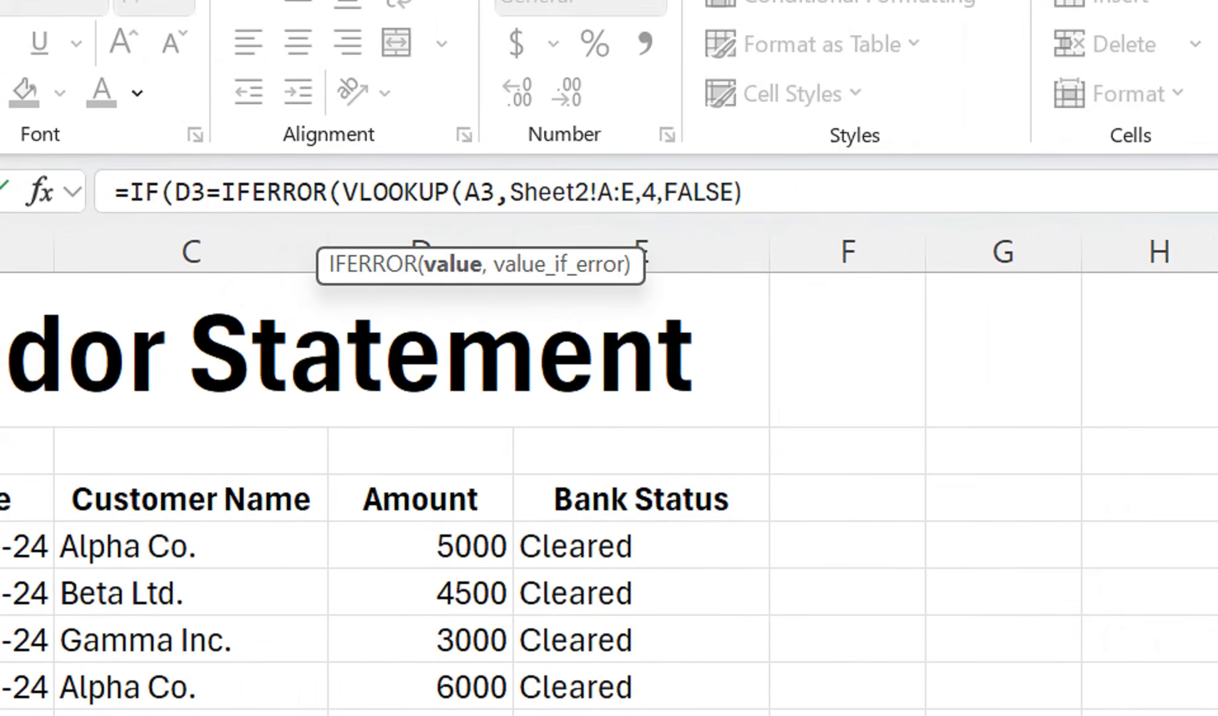
- Set the IFERROR fallback value to 0 and close the function
{"action": "type", "text": ",\""}
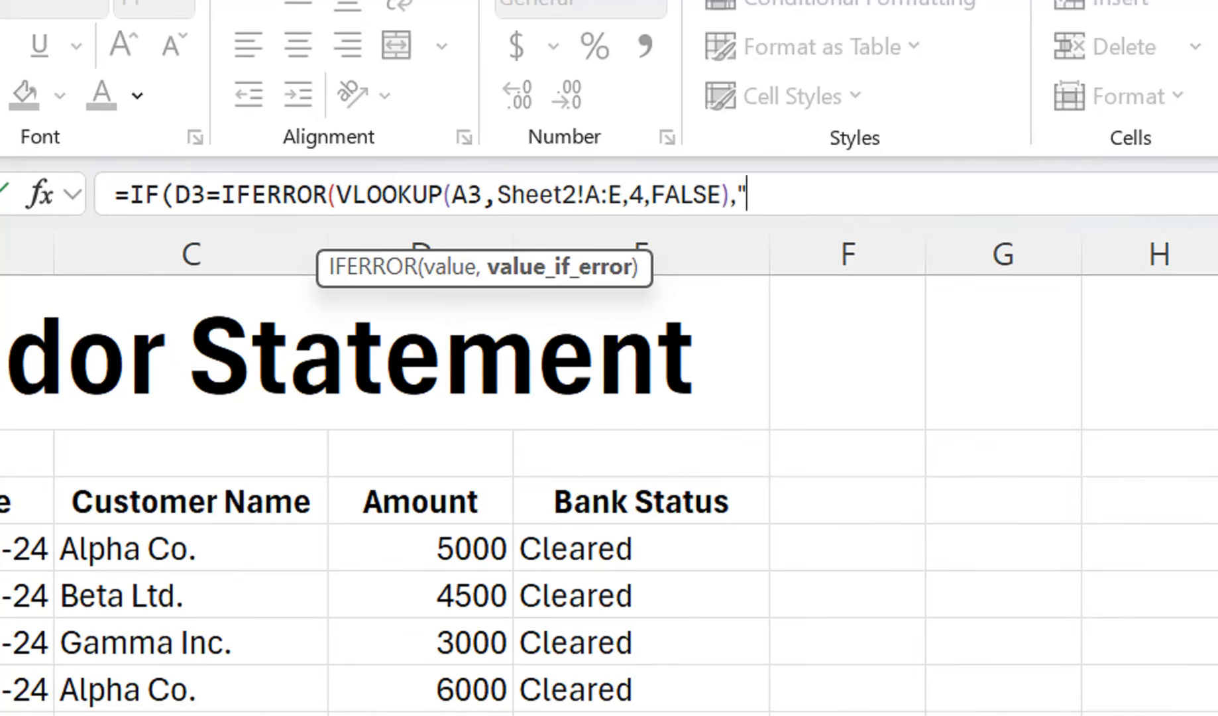
{"action": "key", "text": "BackSpace"}
{"action": "type", "text": "0)"}
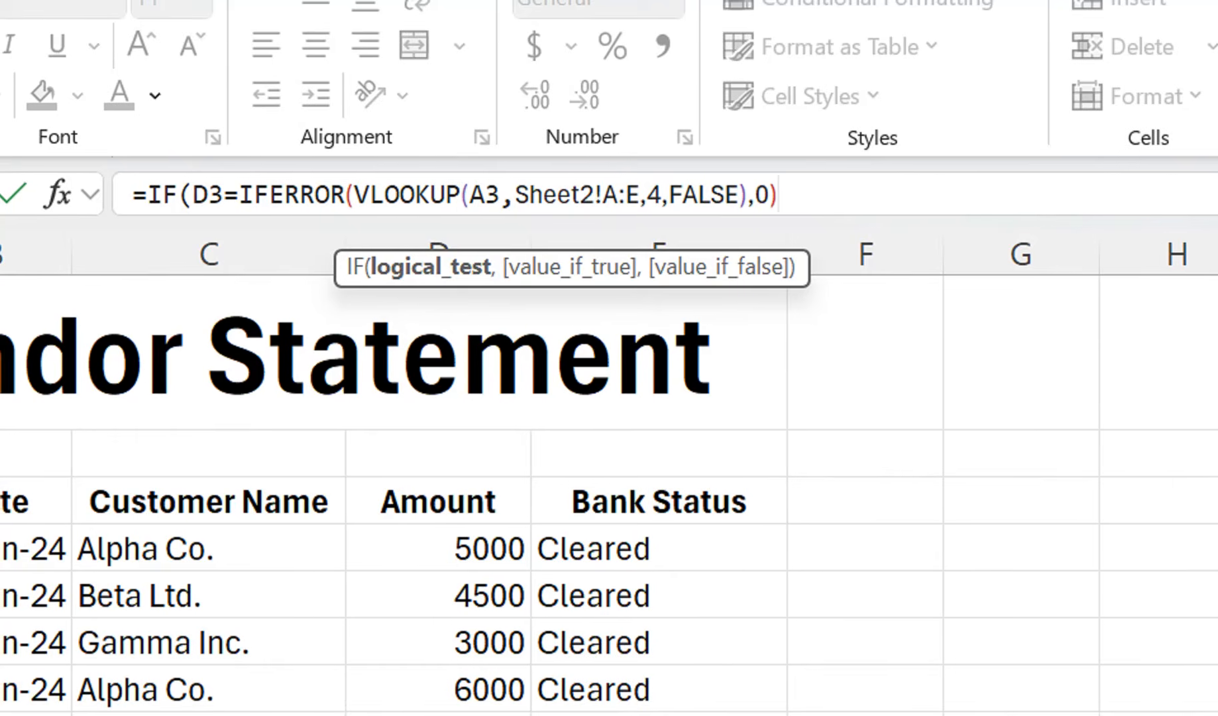
- Make the IF formula return "Match" when the two amounts are equal
{"action": "type", "text": ","}
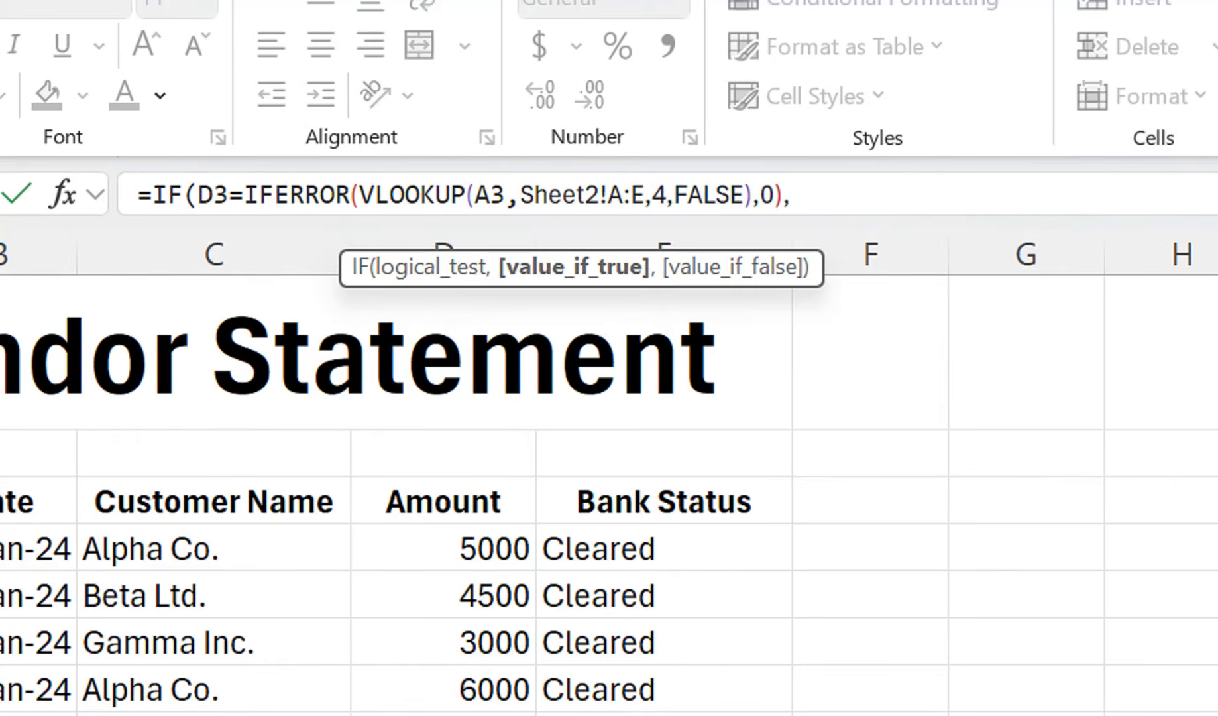
{"action": "type", "text": "\"MAtch"}
{"action": "key", "text": "BackSpace"}
{"action": "key", "text": "BackSpace"}
{"action": "key", "text": "BackSpace"}
{"action": "key", "text": "BackSpace"}
{"action": "type", "text": "atch"}
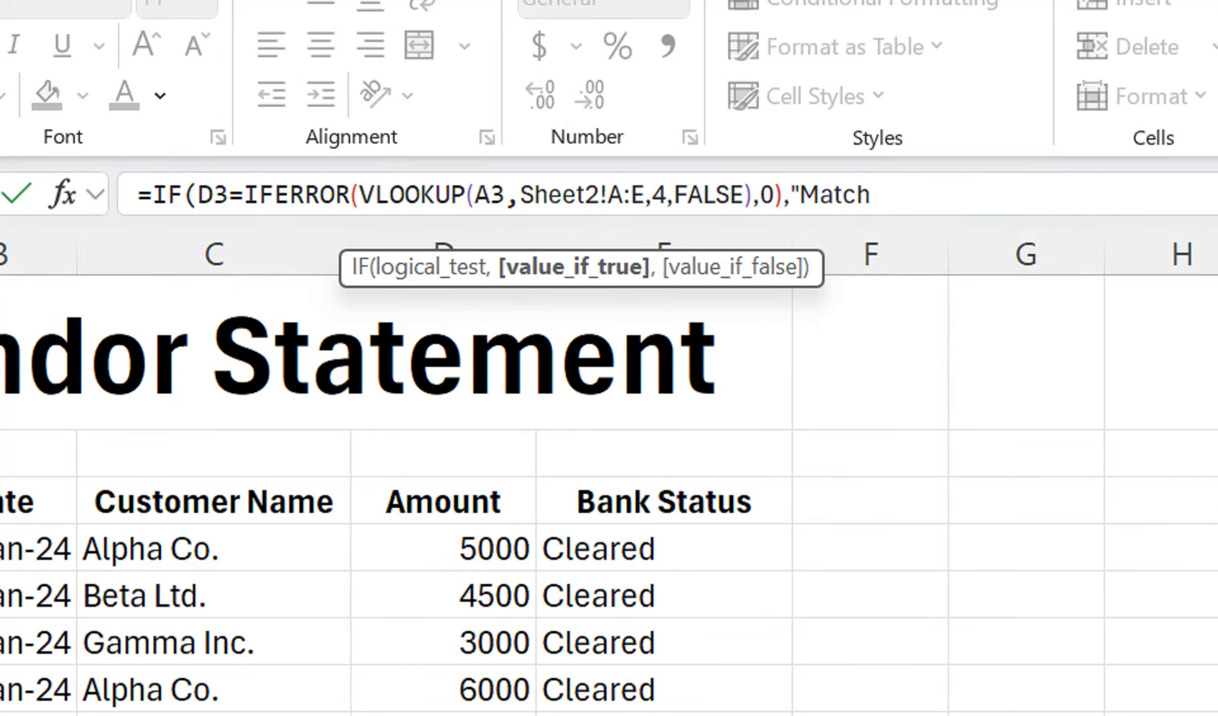
{"action": "type", "text": "\",\""}
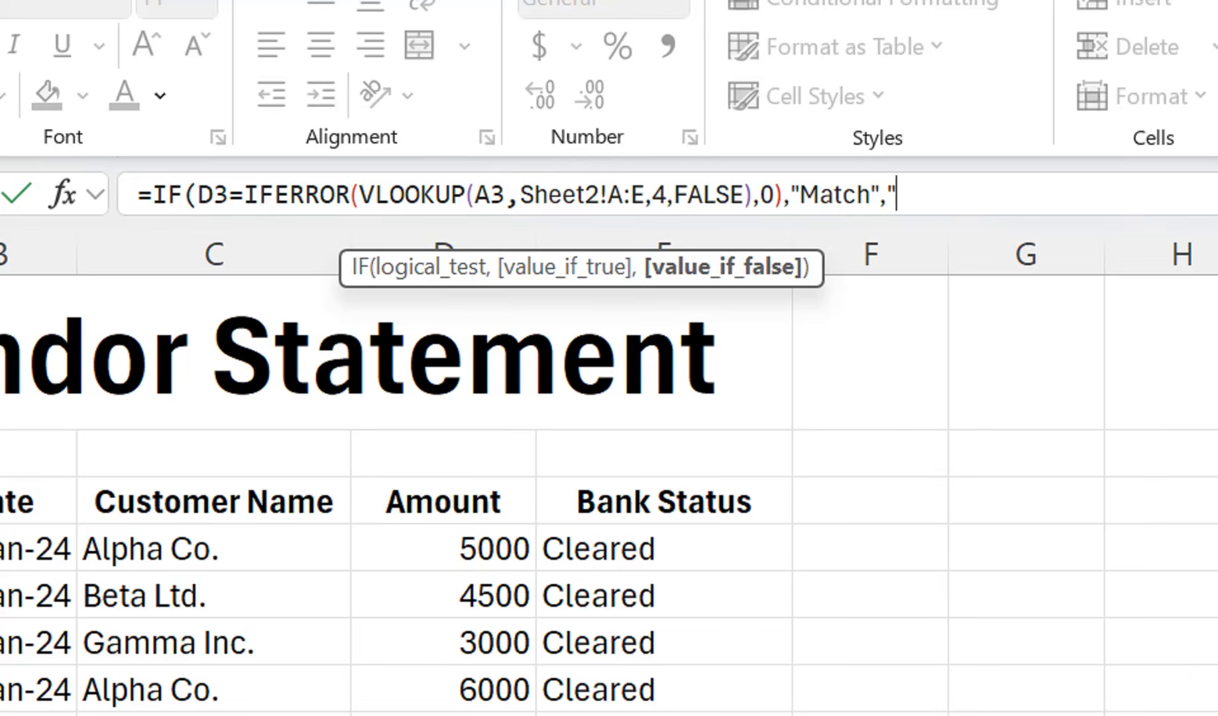
- Return "MisMatch" for unequal amounts, then fill the finished F3 formula down column F for all invoices
{"action": "type", "text": "MisMt"}
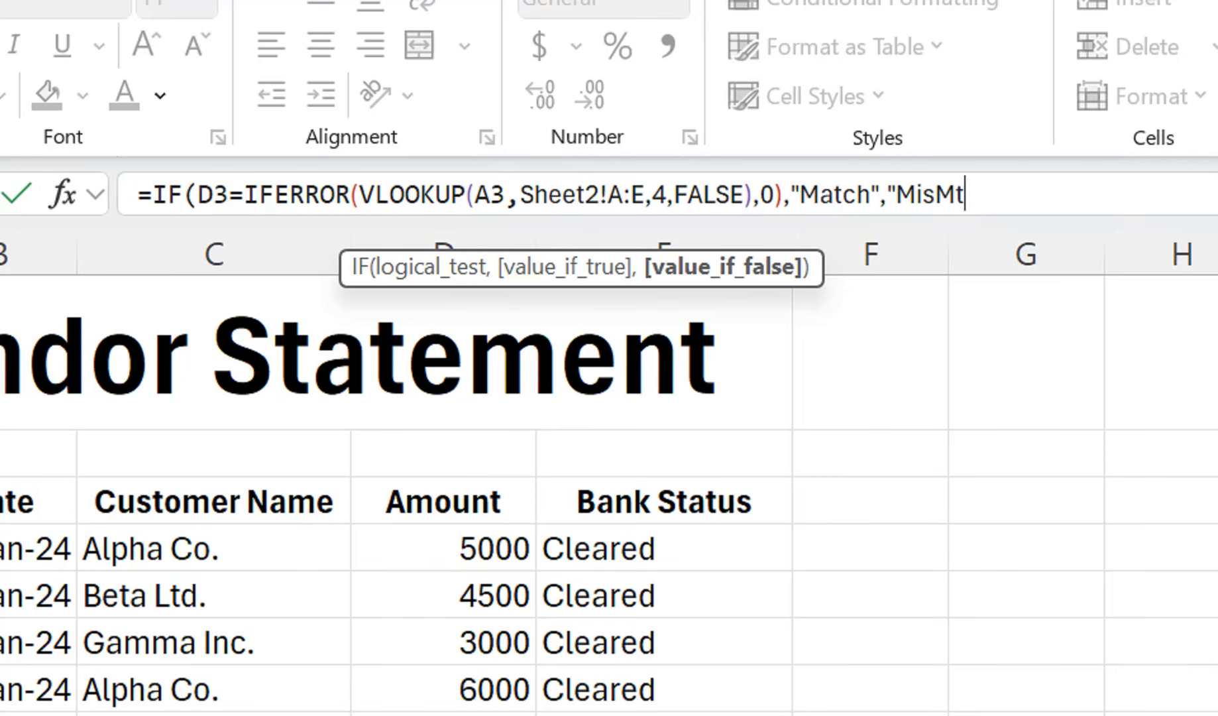
{"action": "type", "text": "ch"}
{"action": "key", "text": "BackSpace"}
{"action": "key", "text": "BackSpace"}
{"action": "key", "text": "BackSpace"}
{"action": "type", "text": "atch\")"}
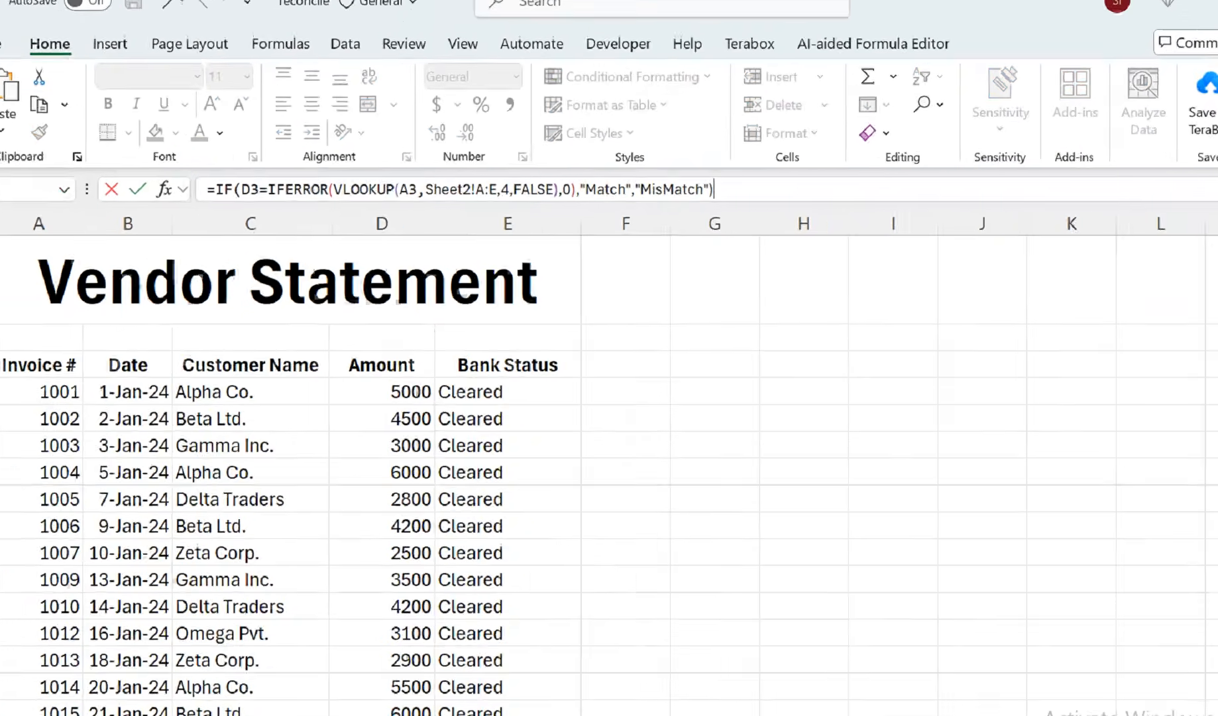
{"action": "key", "text": "Return"}
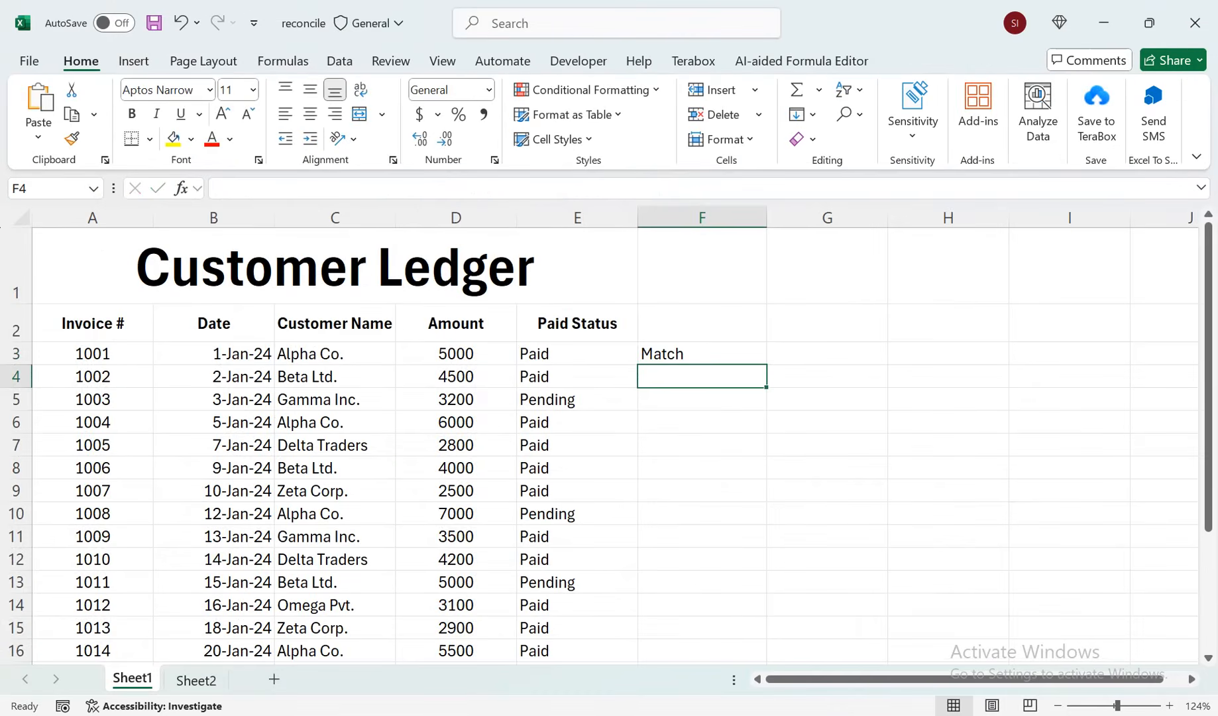
{"action": "left_click", "coordinate": [702, 353]}
{"action": "double_click", "coordinate": [766, 364]}
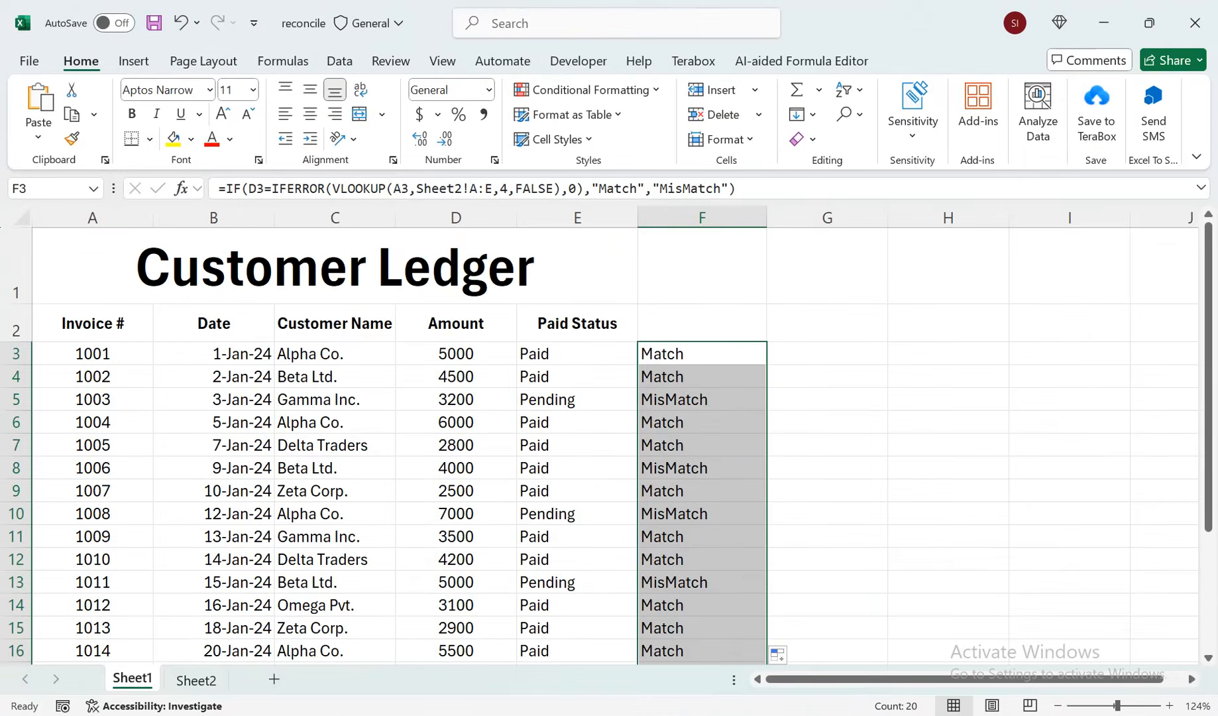
- Check invoice 1003's row in the vendor statement on Sheet2 and return to the customer ledger on Sheet1
{"action": "left_click", "coordinate": [196, 680]}
{"action": "left_click_drag", "start_coordinate": [71, 412], "coordinate": [371, 413]}
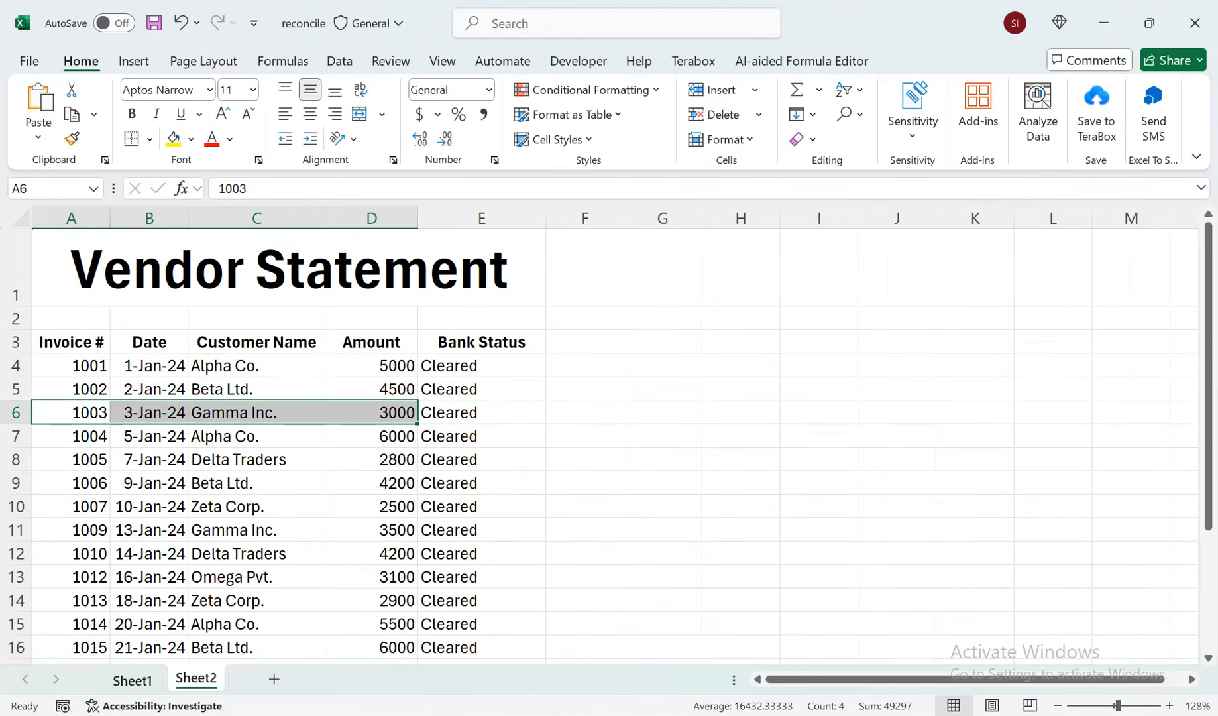
{"action": "left_click", "coordinate": [133, 678]}
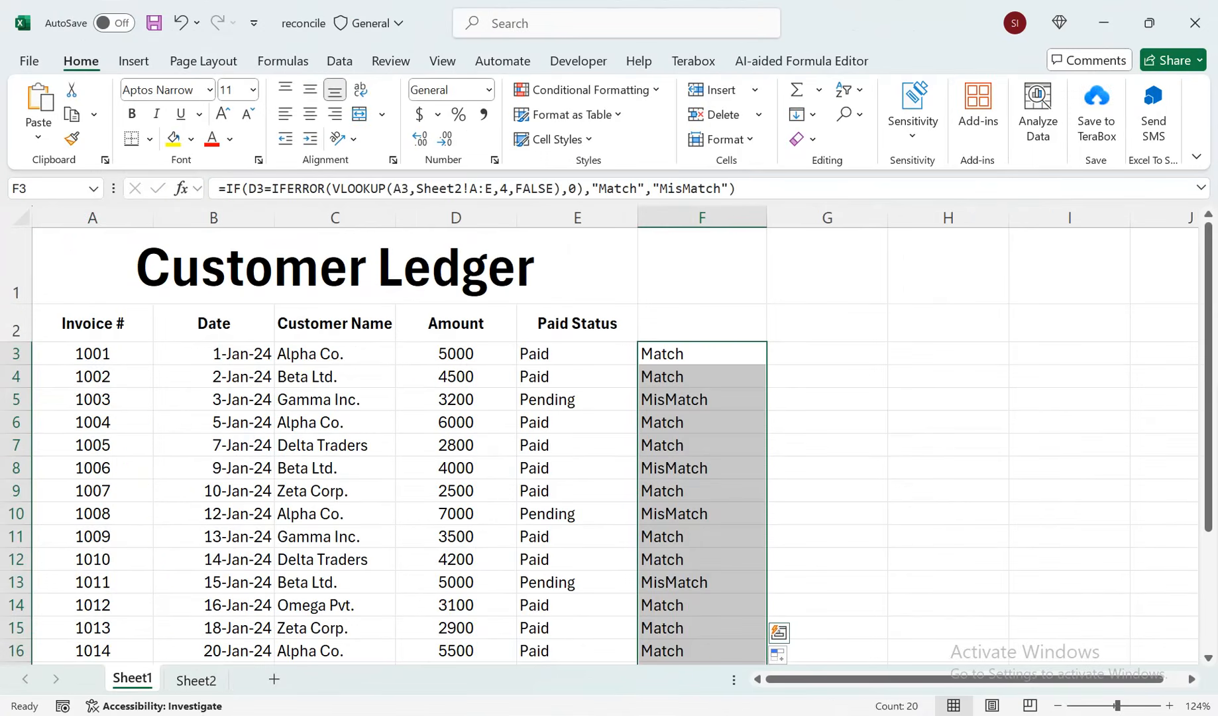
- Enter the header "Amount Match / Mismatch" in F2, with a line break before "Mismatch"
{"action": "left_click", "coordinate": [702, 324]}
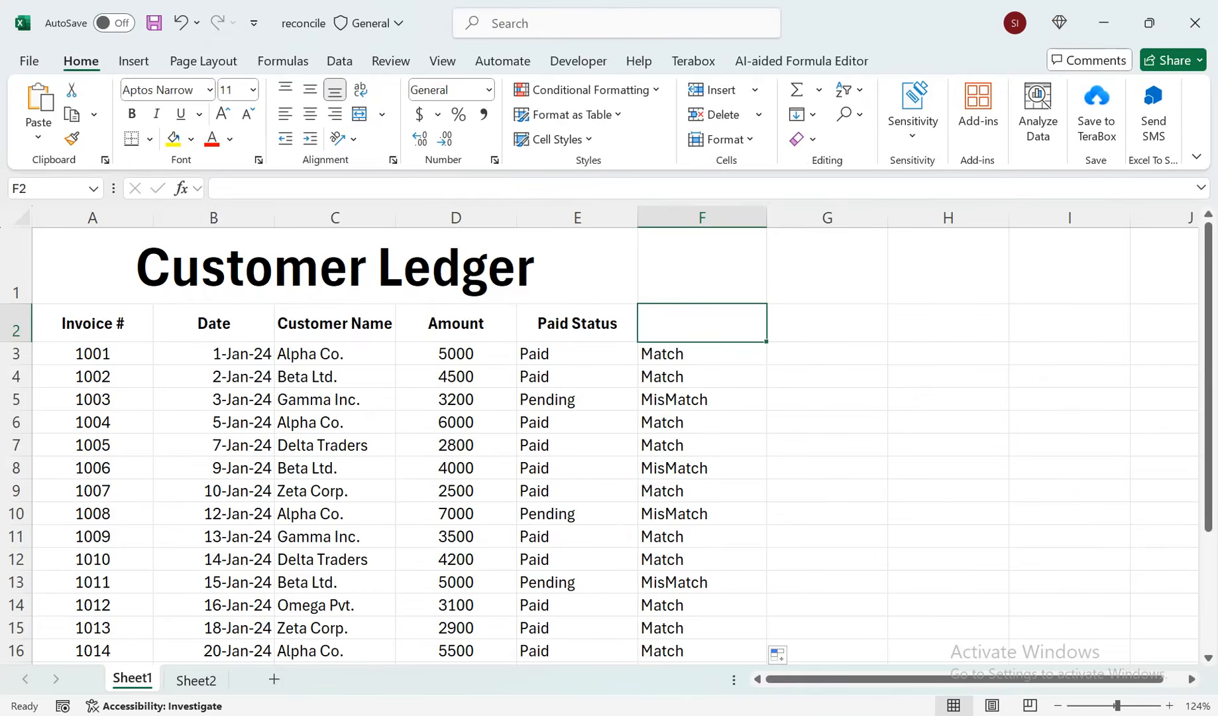
{"action": "type", "text": "Amount M"}
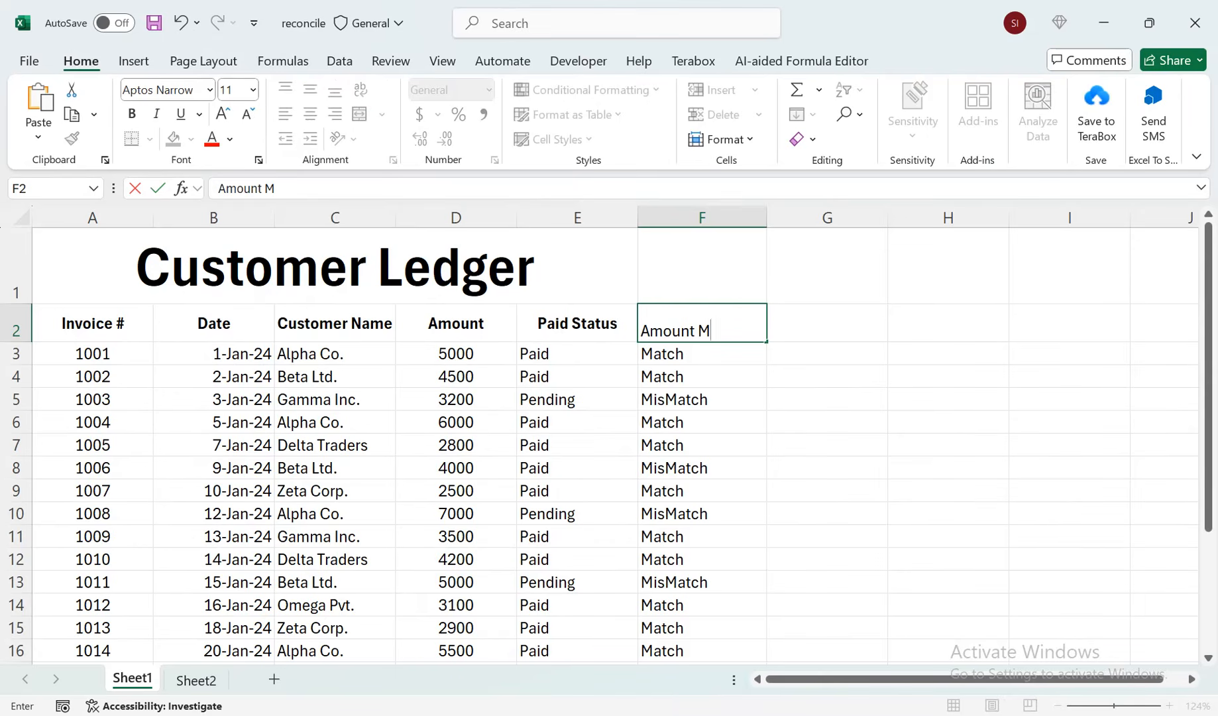
{"action": "type", "text": "atch /"}
{"action": "key", "text": "alt"}
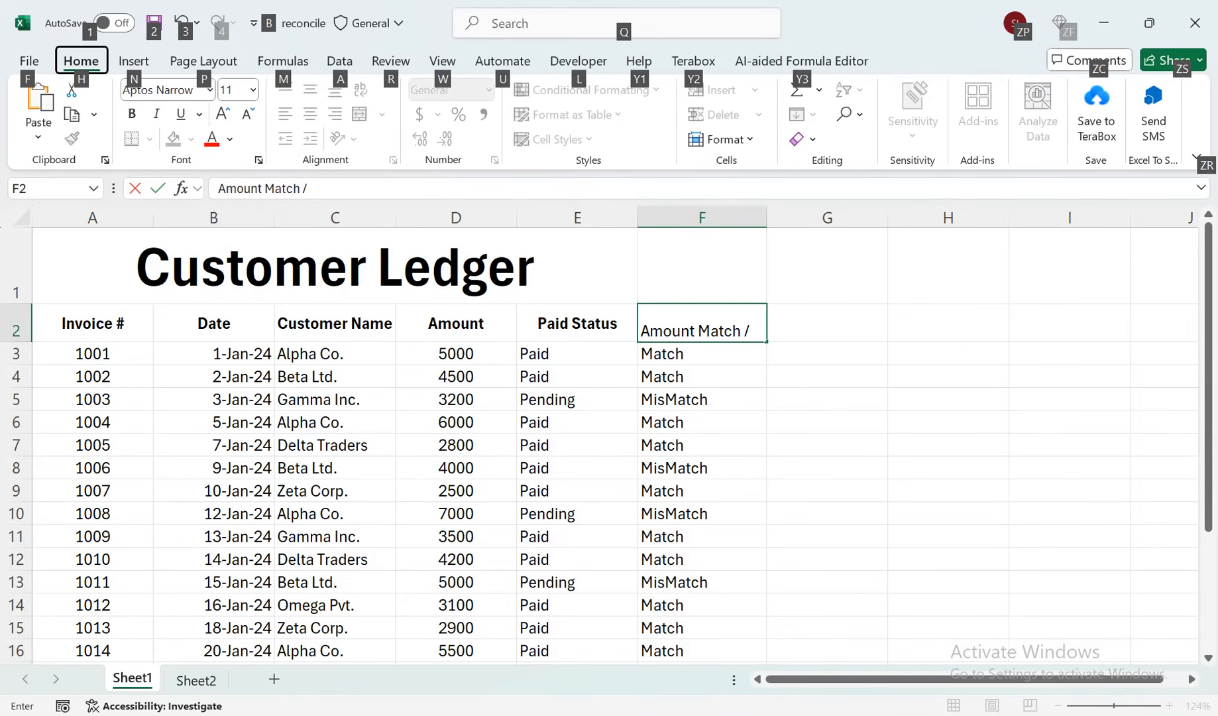
{"action": "double_click", "coordinate": [749, 331]}
{"action": "left_click", "coordinate": [752, 330]}
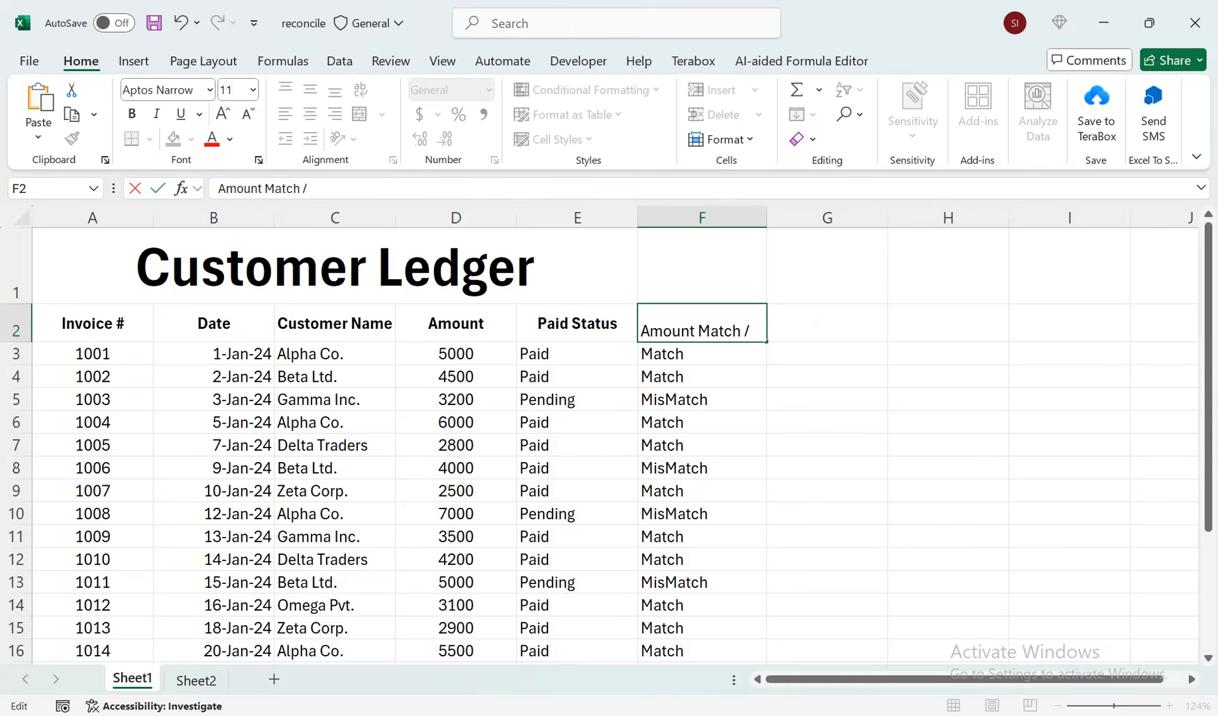
{"action": "key", "text": "alt+Return"}
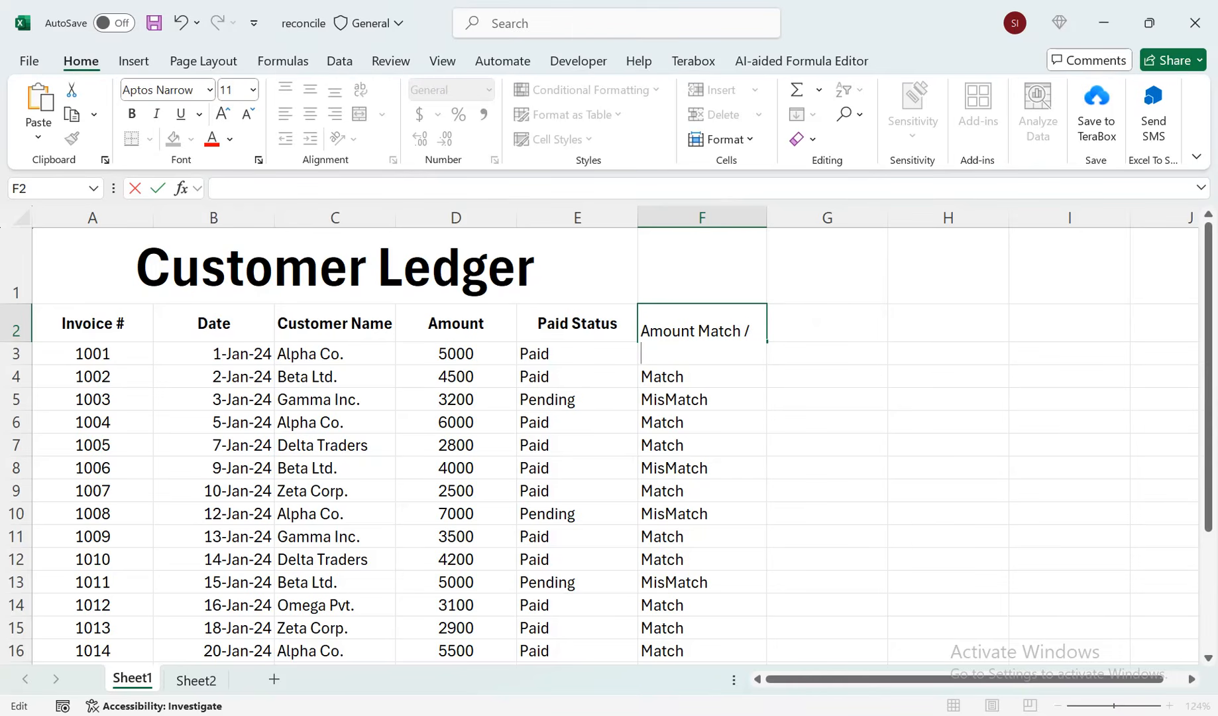
{"action": "type", "text": "Mismatch"}
{"action": "key", "text": "Return"}
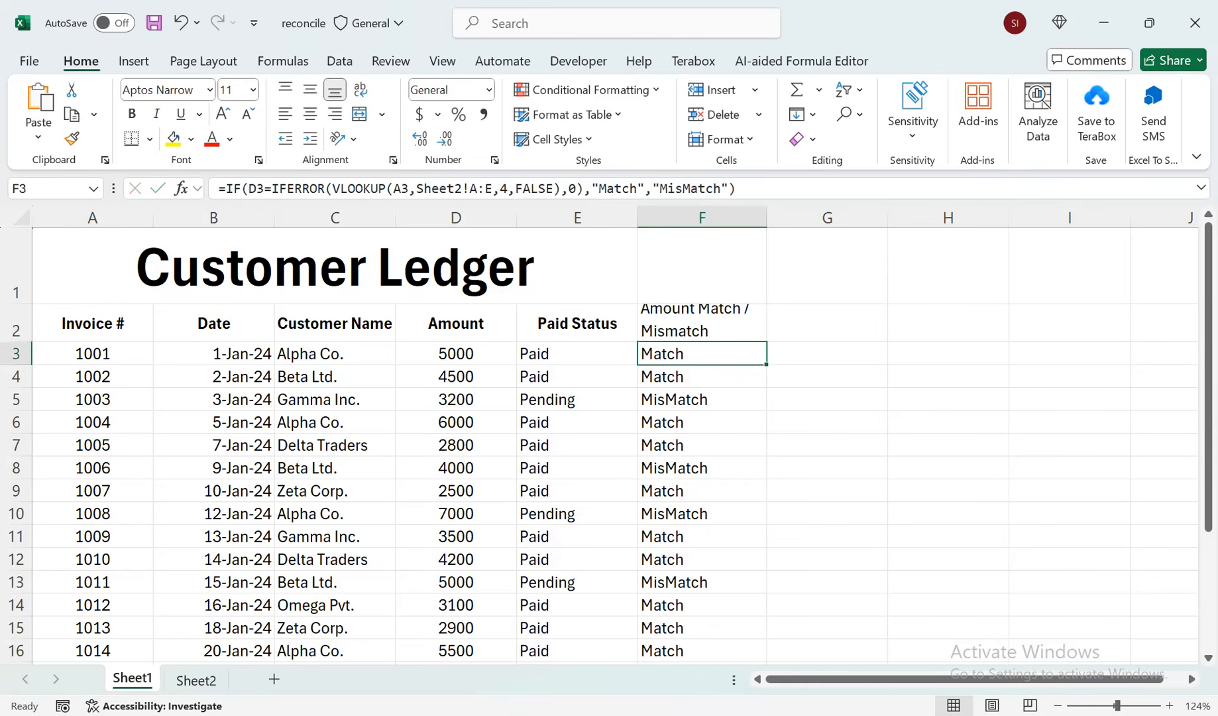
- Enter the header "Missing in Vendor" in G2
{"action": "left_click", "coordinate": [827, 327]}
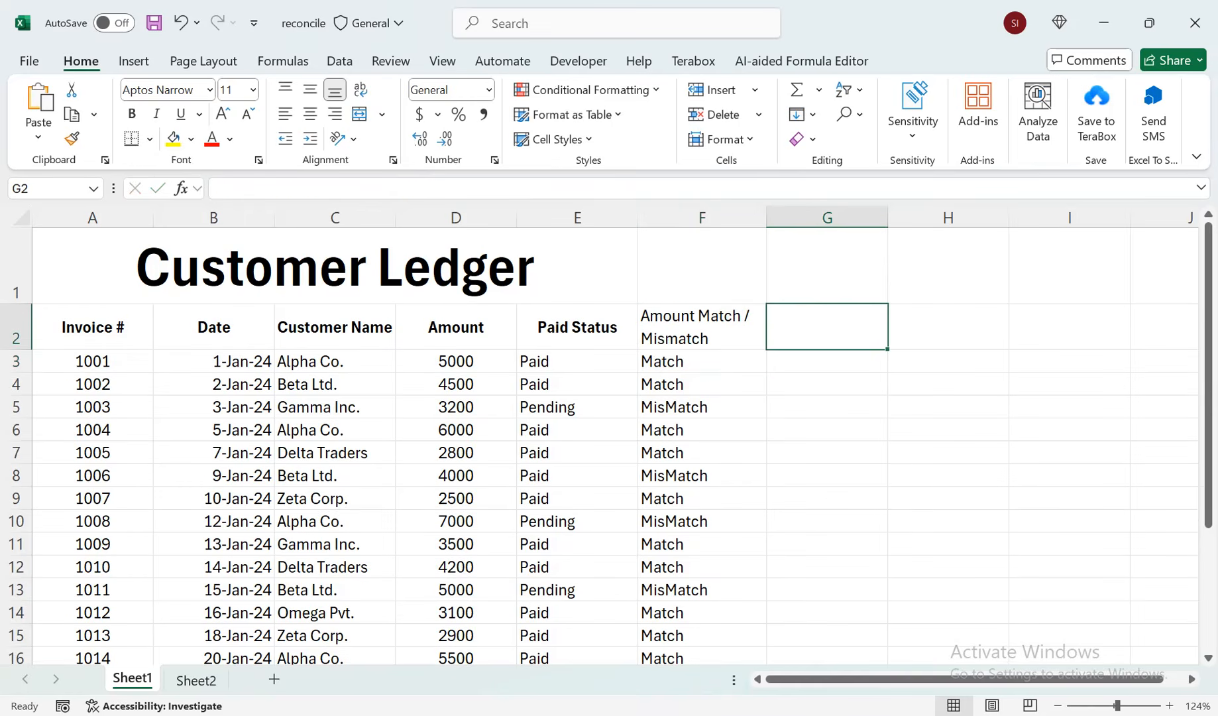
{"action": "type", "text": "Mssing"}
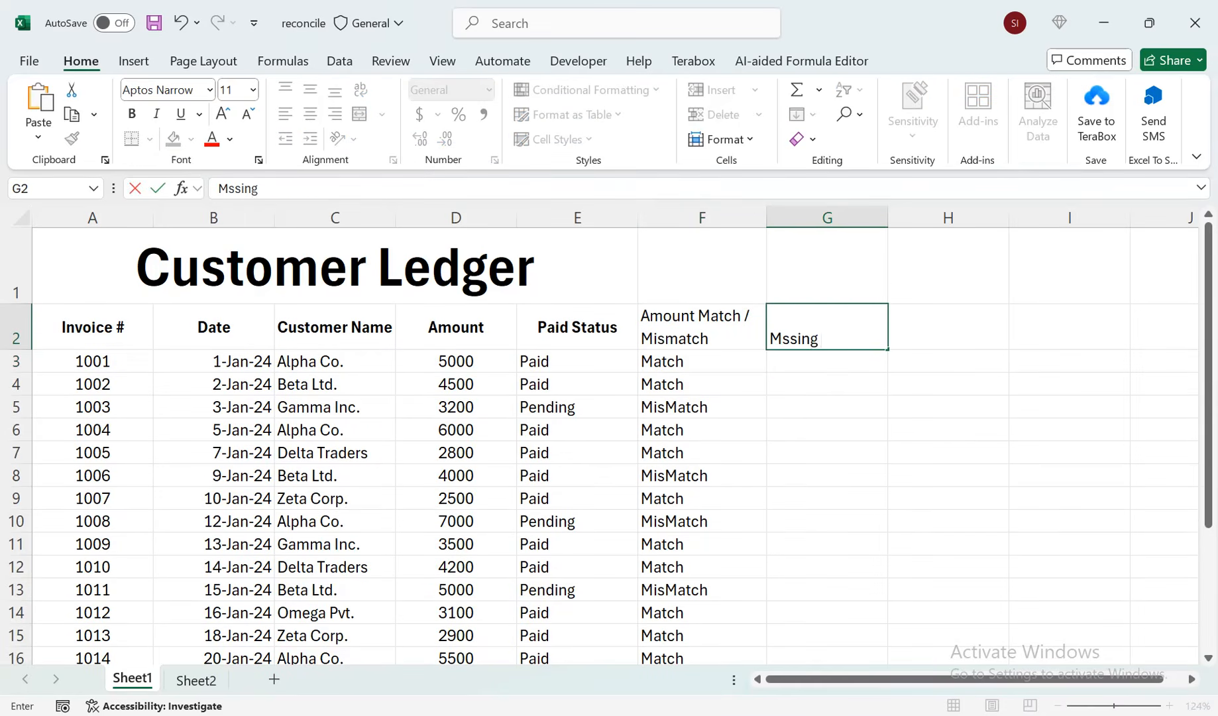
{"action": "key", "text": "BackSpace"}
{"action": "key", "text": "BackSpace"}
{"action": "key", "text": "BackSpace"}
{"action": "key", "text": "BackSpace"}
{"action": "key", "text": "BackSpace"}
{"action": "type", "text": "issing in Vendor"}
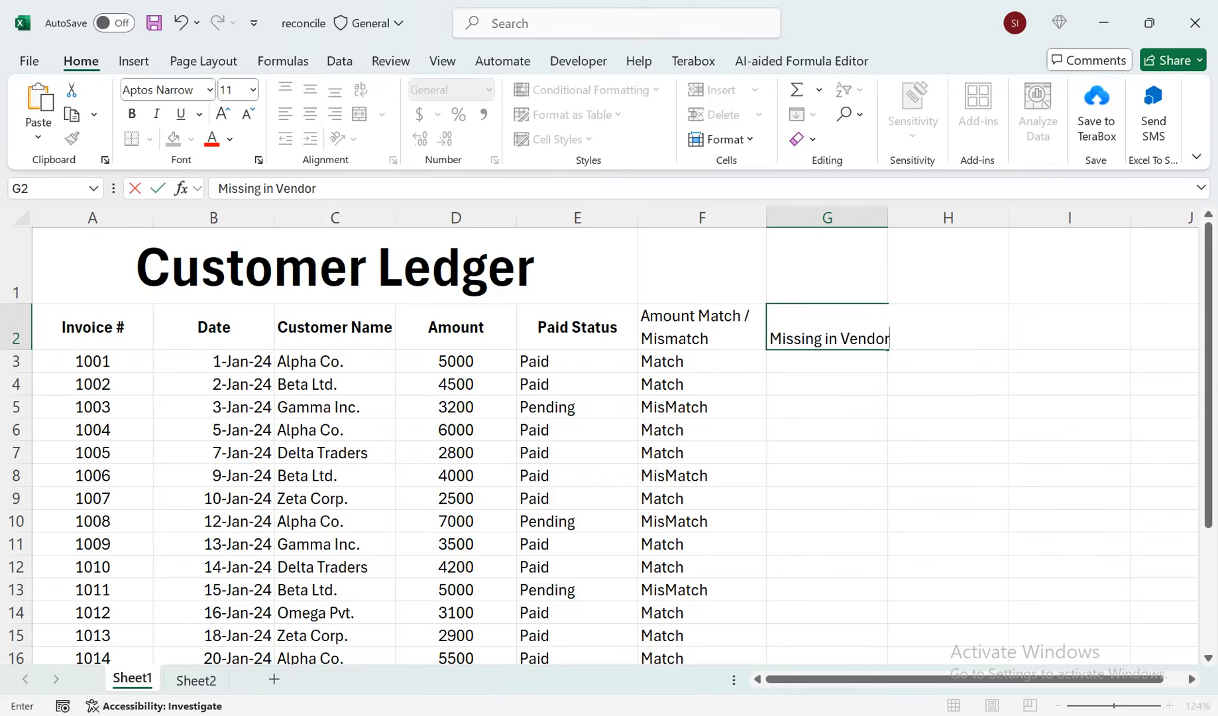
{"action": "key", "text": "Return"}
- Wrap the text of the G2 header and copy its formatting to the F2 header
{"action": "left_click", "coordinate": [828, 327]}
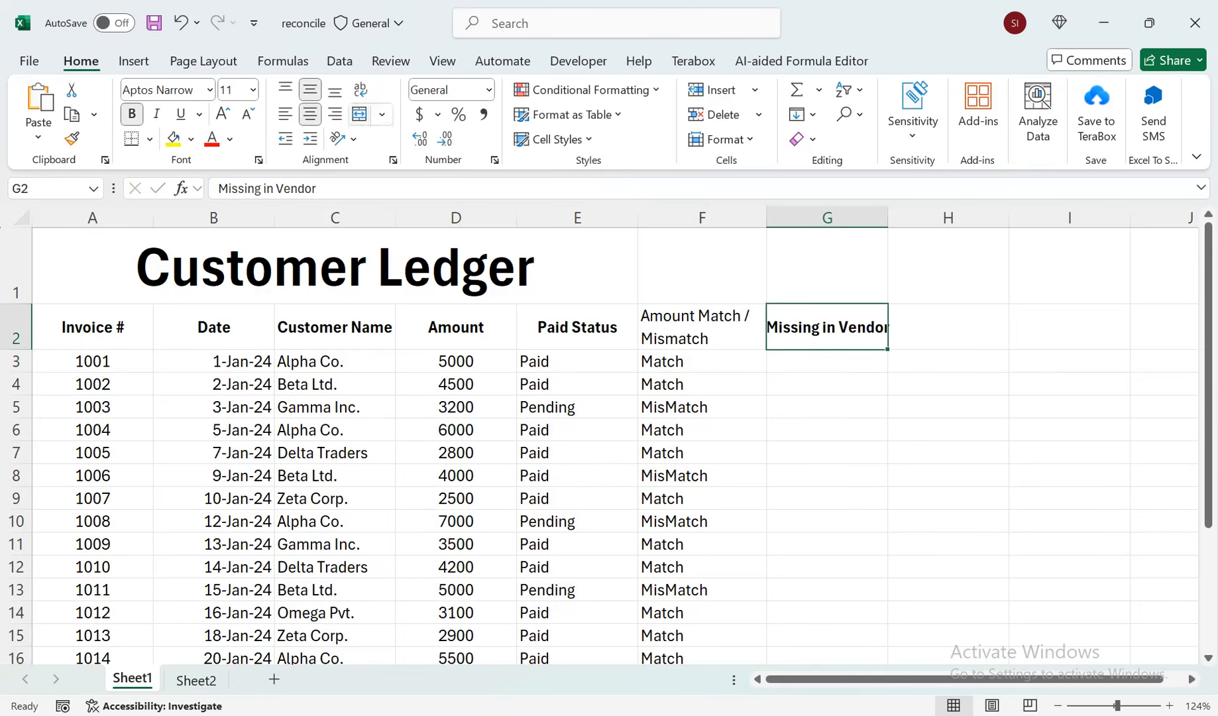
{"action": "left_click", "coordinate": [360, 89]}
{"action": "left_click", "coordinate": [827, 362]}
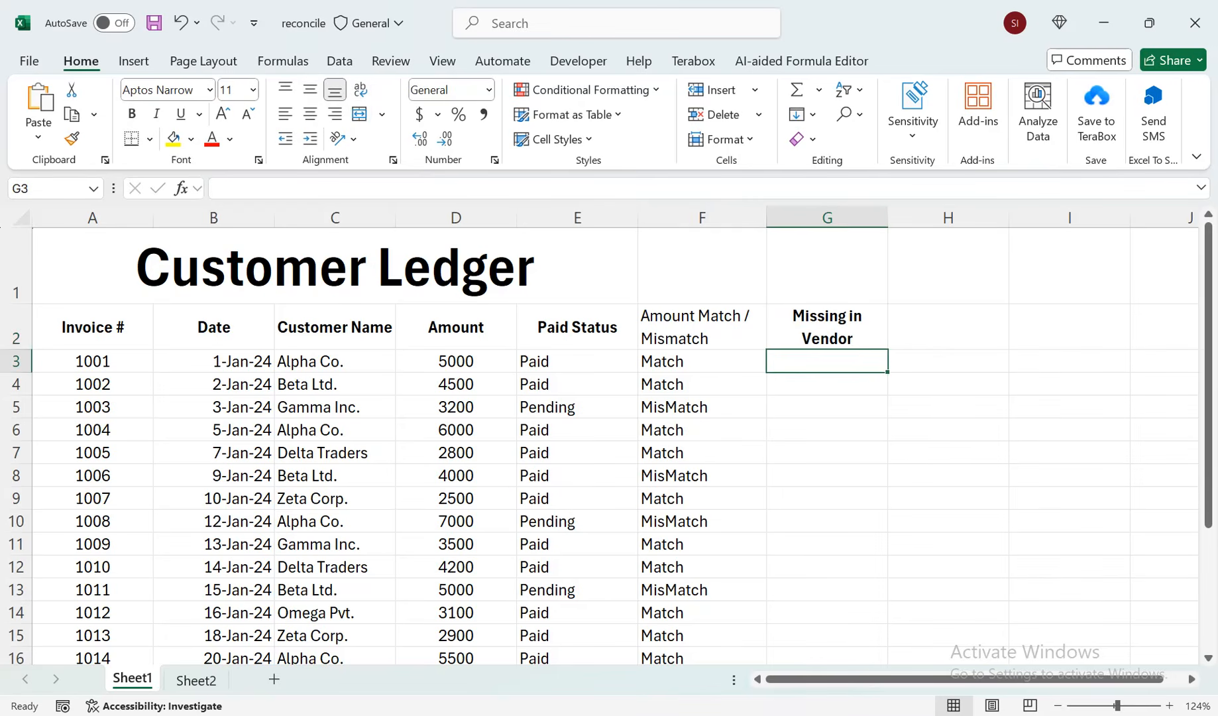
{"action": "left_click", "coordinate": [703, 327]}
{"action": "left_click", "coordinate": [827, 327]}
{"action": "left_click", "coordinate": [72, 138]}
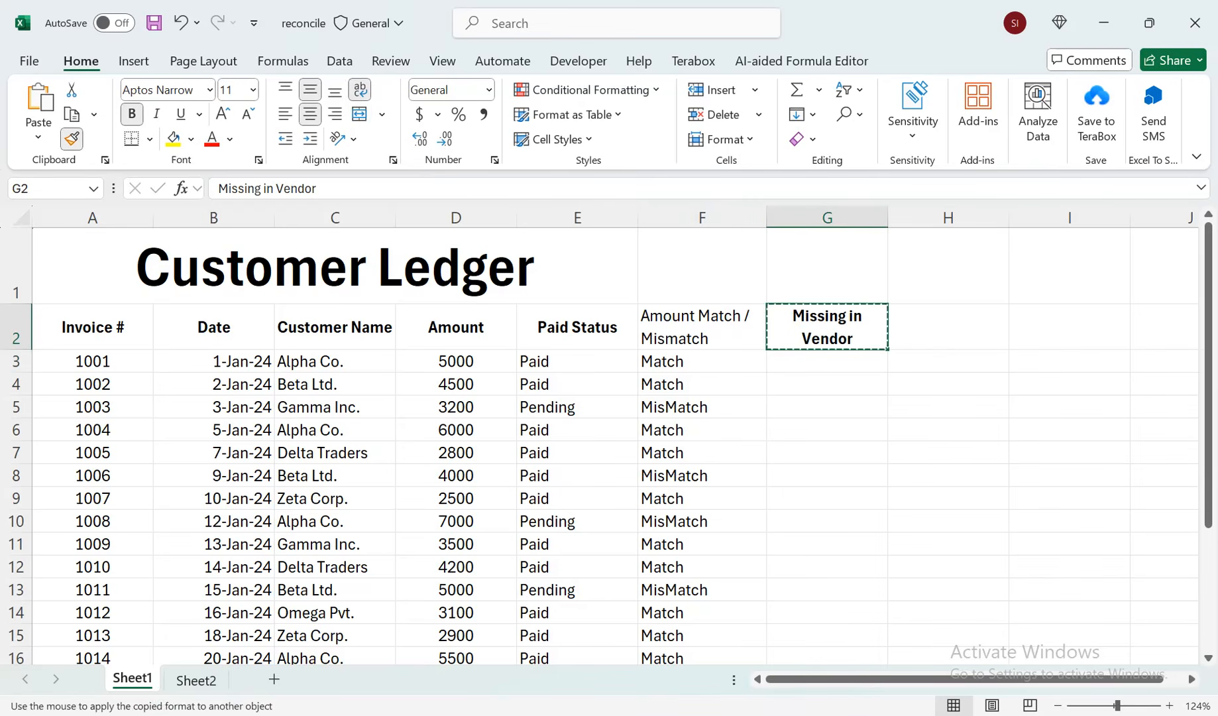
{"action": "left_click", "coordinate": [703, 327]}
- Begin a formula in G3 of the customer ledger with an IF function and a nested COUNTIF as its logical test
{"action": "left_click", "coordinate": [828, 361]}
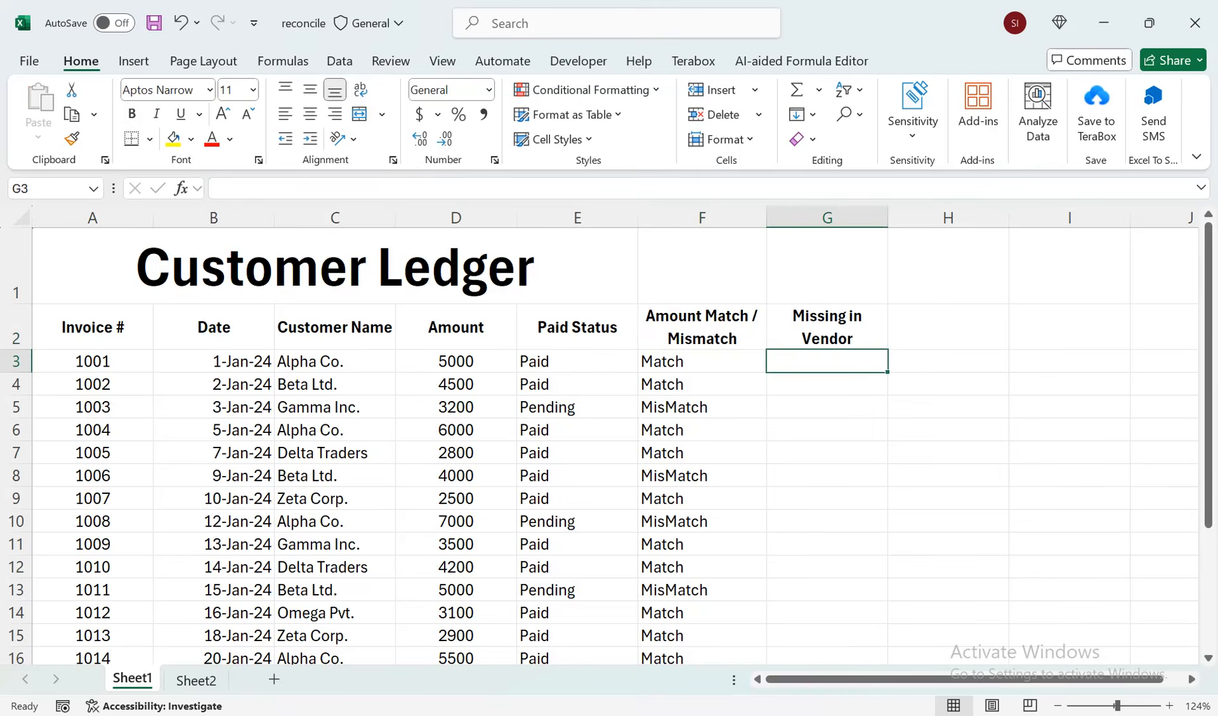
{"action": "type", "text": "=i"}
{"action": "key", "text": "Tab"}
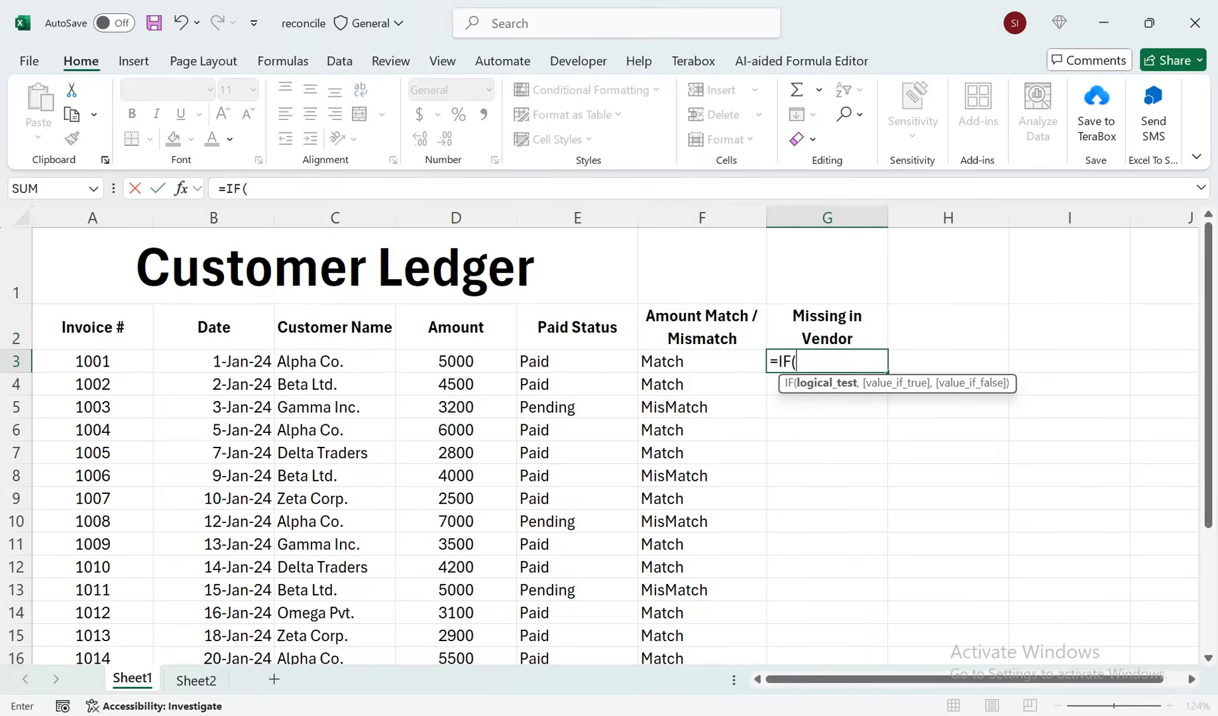
{"action": "type", "text": "countif"}
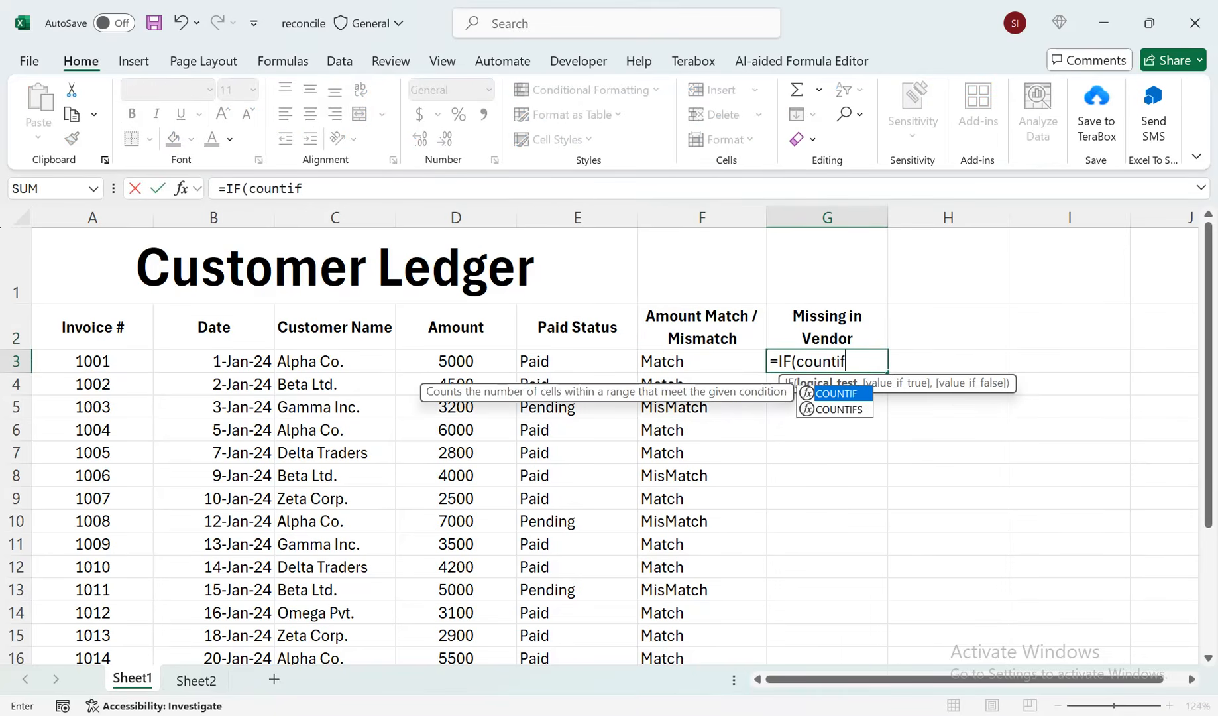
{"action": "key", "text": "Tab"}
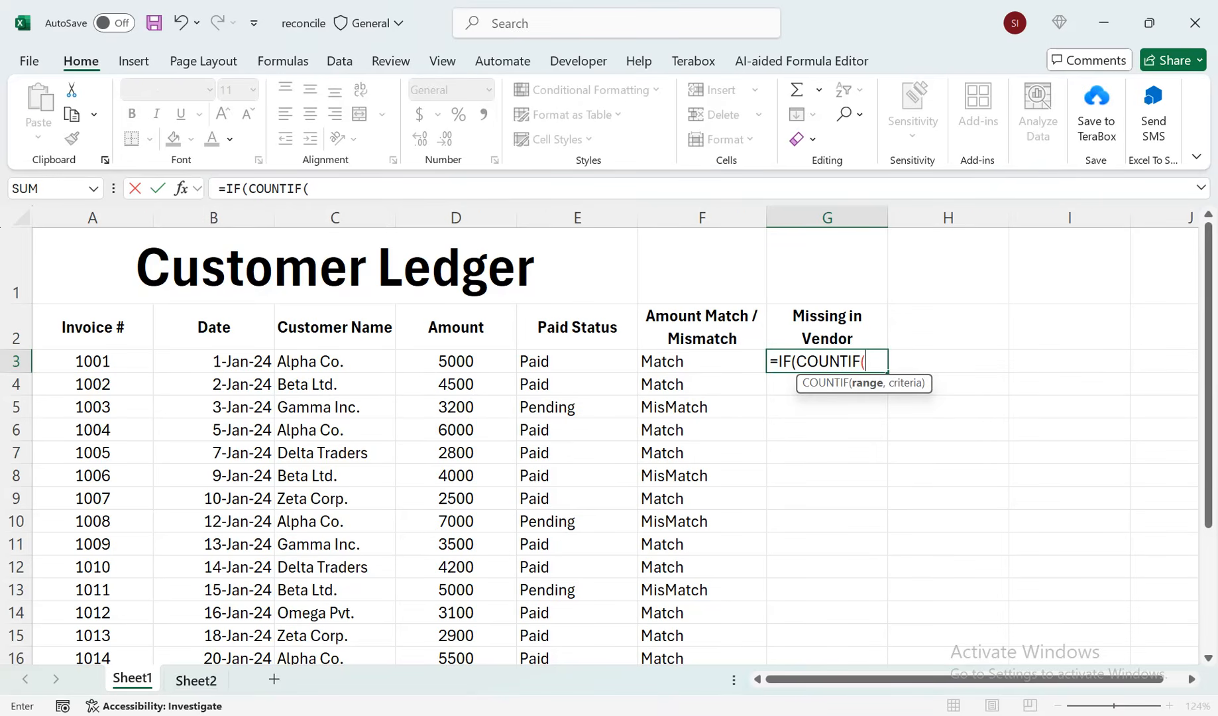
- Set the COUNTIF range to column A of the vendor statement, Sheet2!A:A
{"action": "left_click", "coordinate": [196, 680]}
{"action": "left_click", "coordinate": [71, 218]}
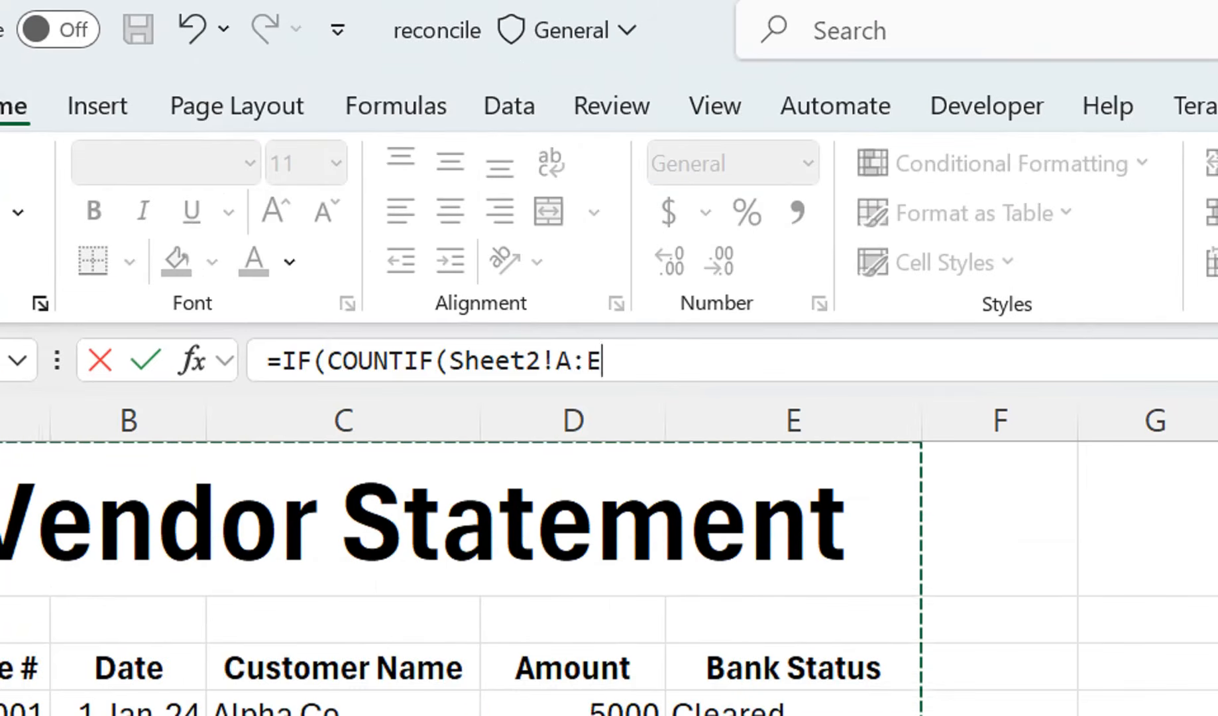
{"action": "key", "text": "shift+Left"}
{"action": "key", "text": "shift+Left"}
{"action": "key", "text": "shift+Right"}
{"action": "type", "text": "A"}
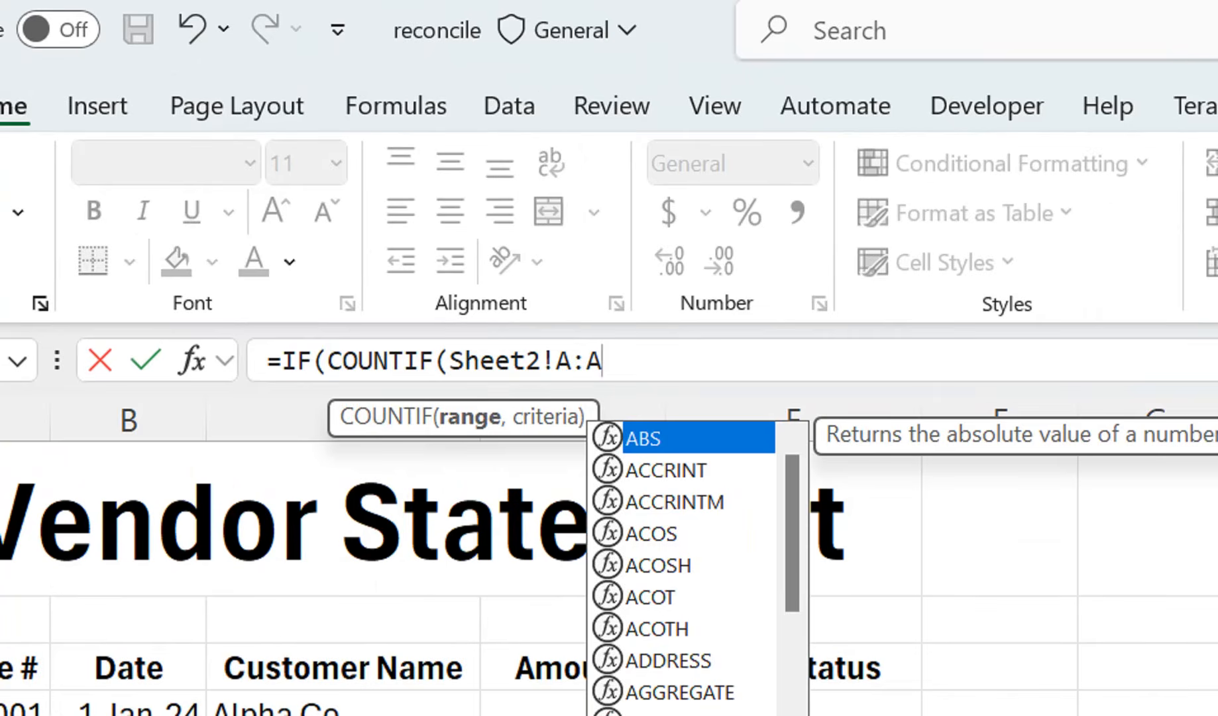
{"action": "key", "text": "Escape"}
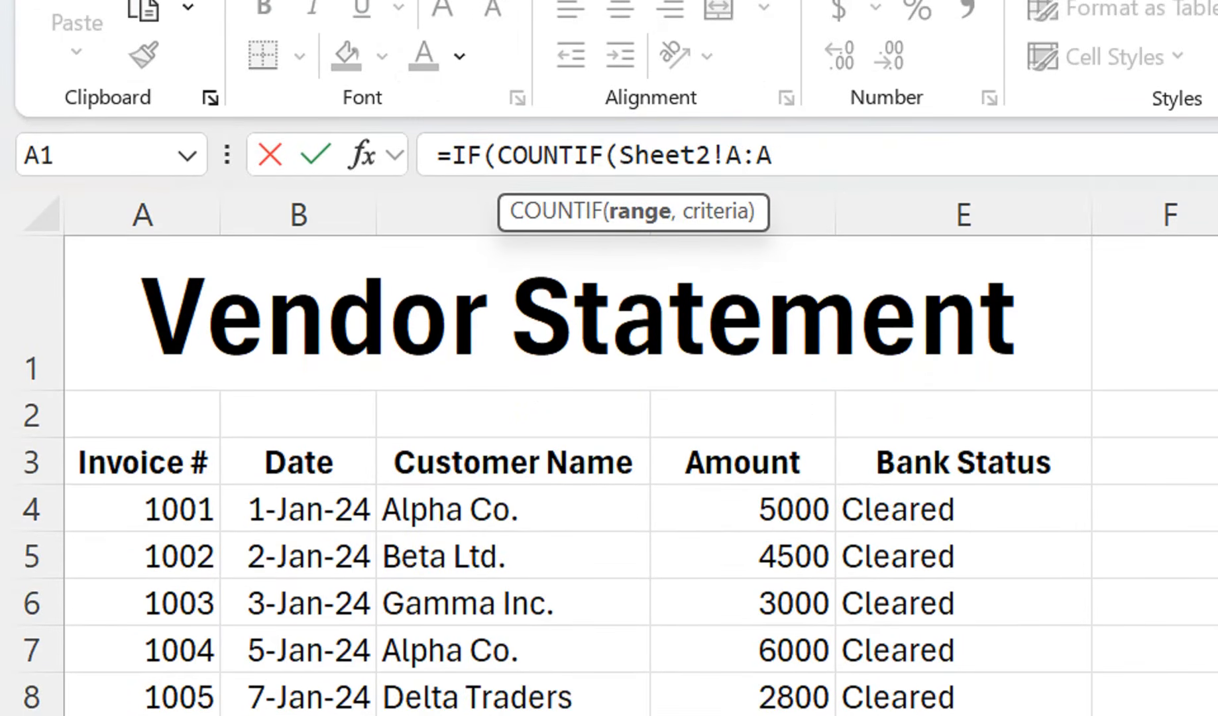
{"action": "type", "text": ","}
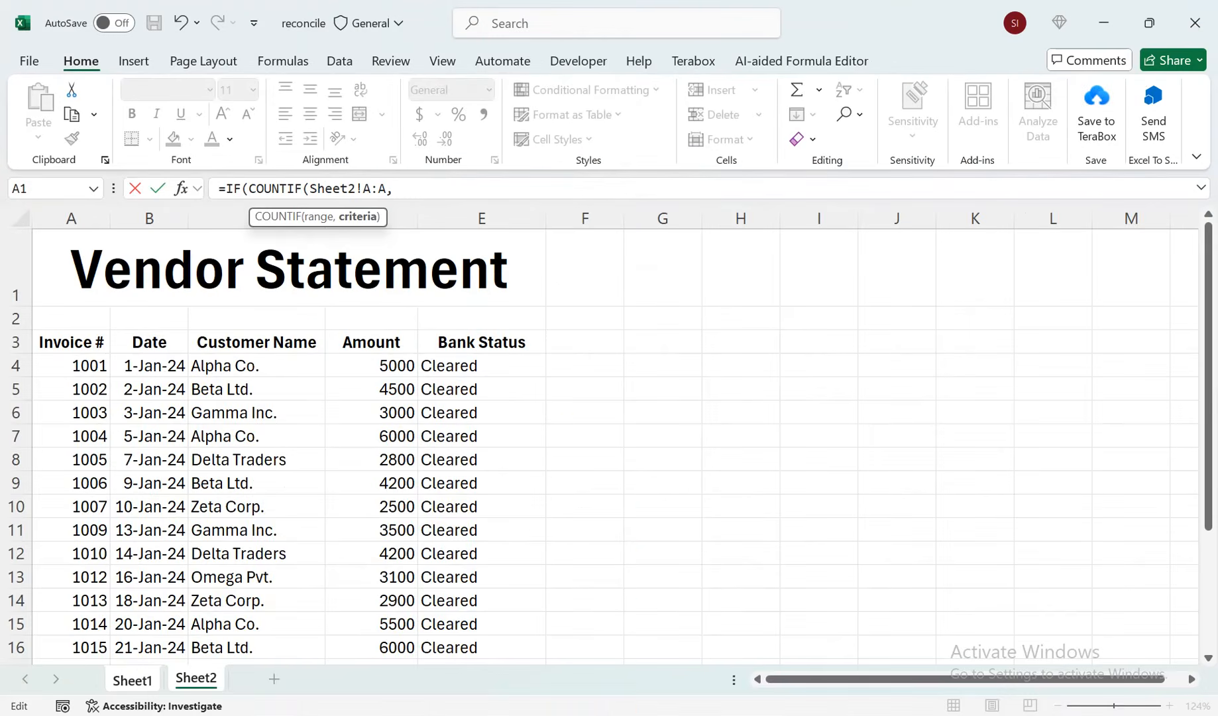
- Use the invoice number in Sheet1!A3 as the COUNTIF criterion and test whether the count is >0
{"action": "left_click", "coordinate": [133, 680]}
{"action": "left_click", "coordinate": [93, 361]}
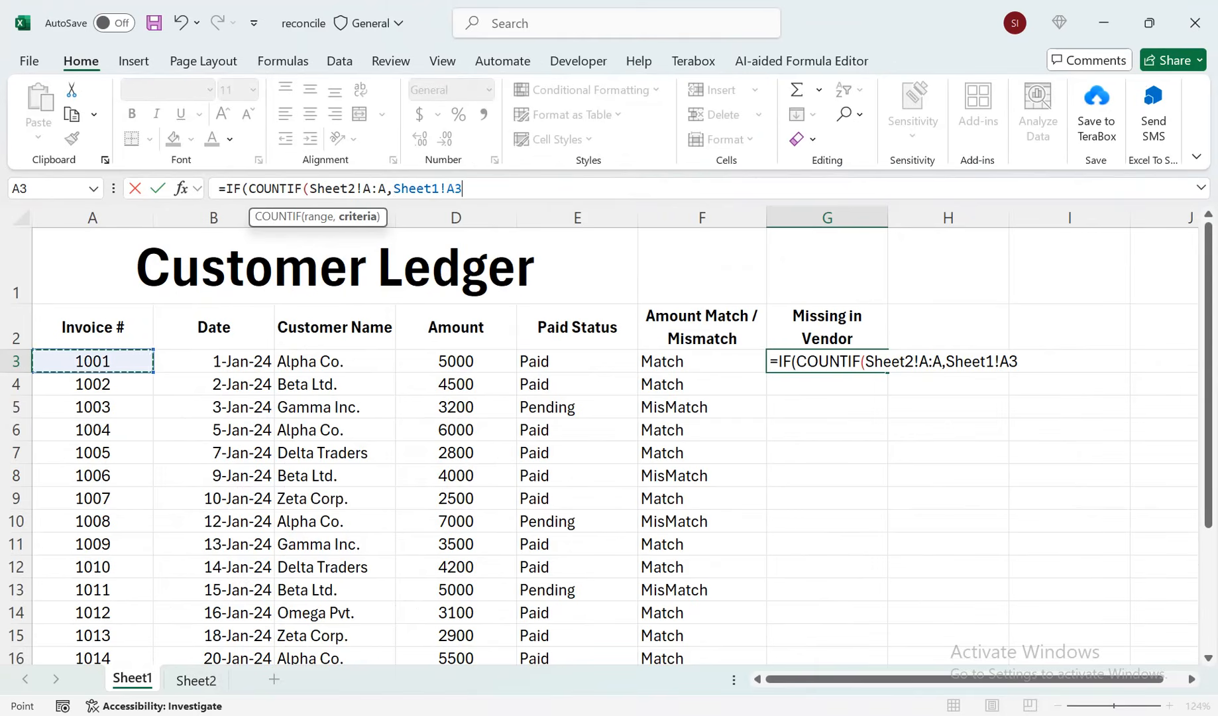
{"action": "type", "text": ")?"}
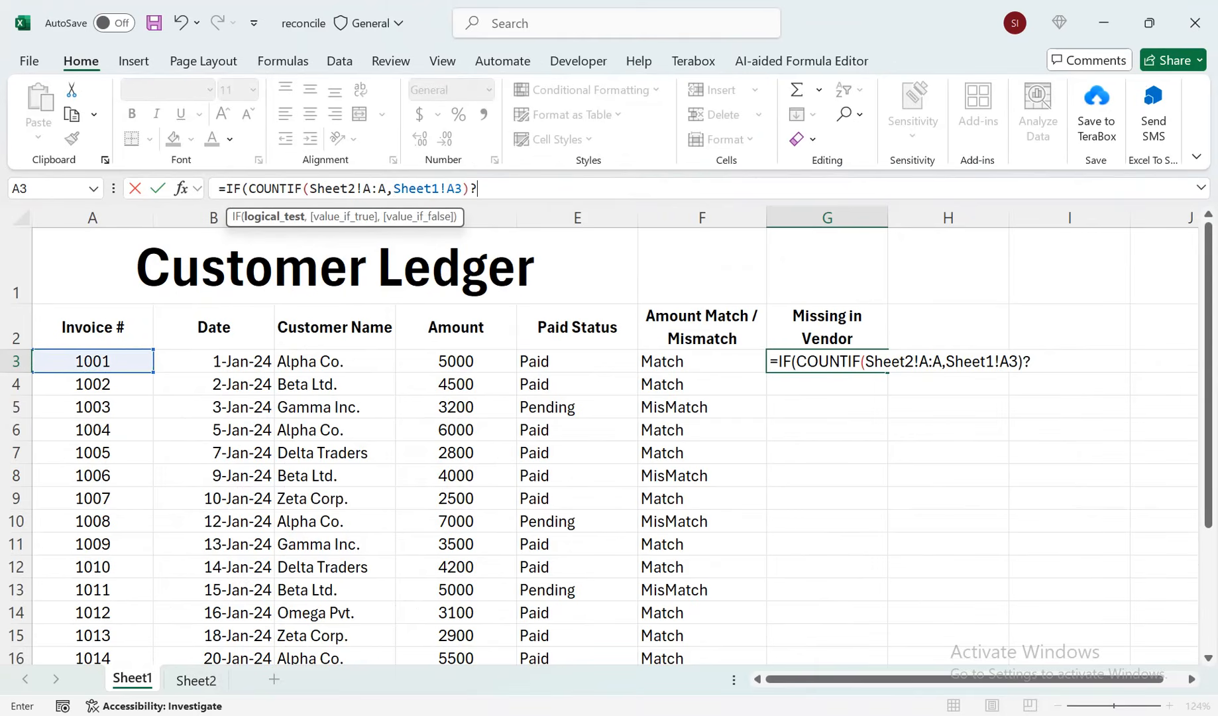
{"action": "key", "text": "BackSpace"}
{"action": "type", "text": ">0,\""}
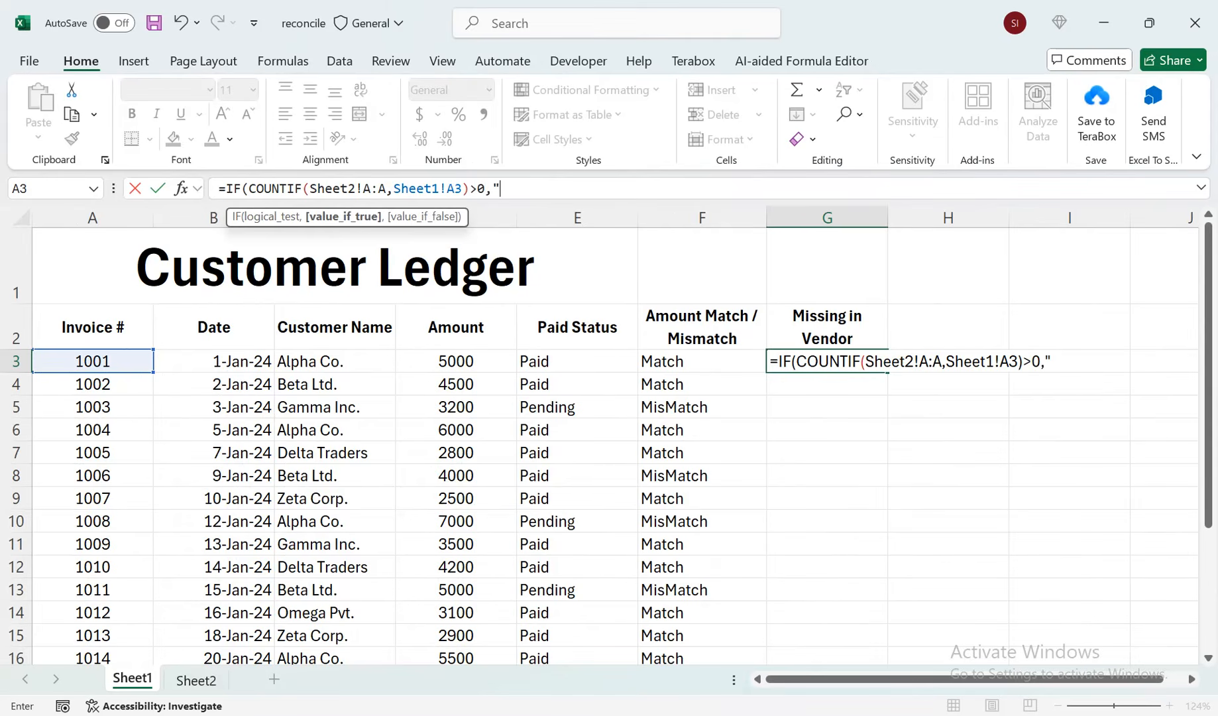
- Finish the G3 formula with "Found" as the true result and "Missing in Vendor" as the false result
{"action": "type", "text": "Found\",\""}
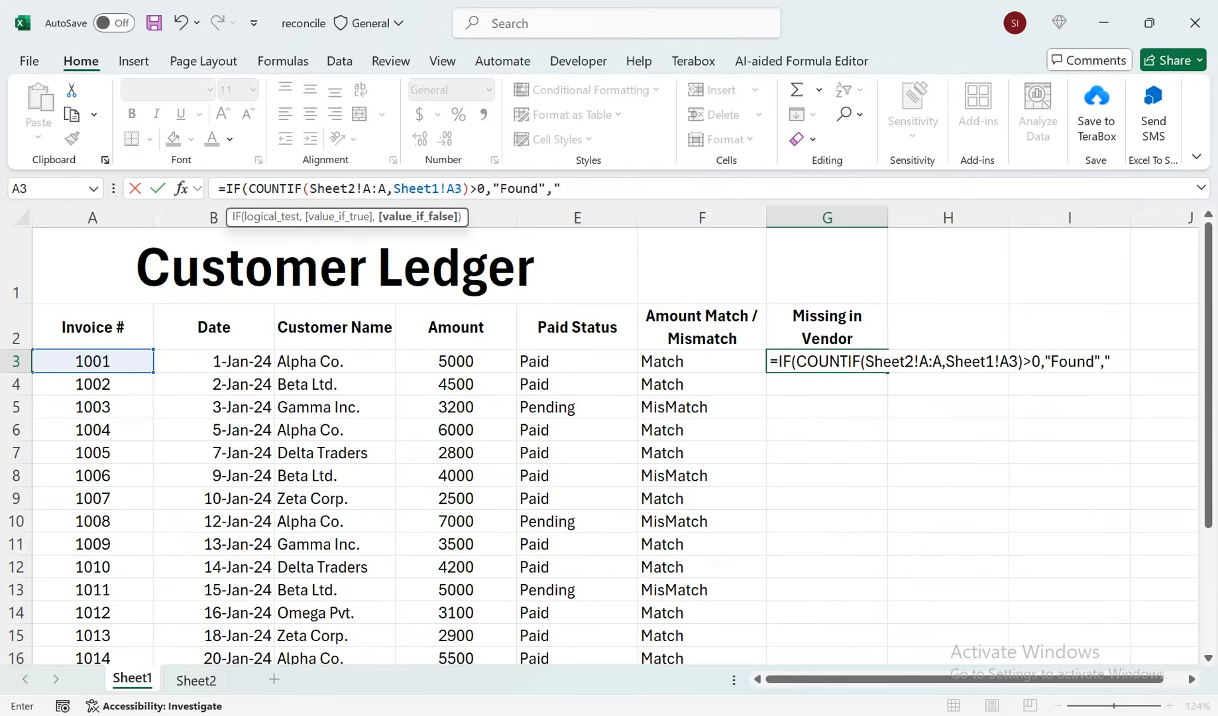
{"action": "type", "text": "Miss"}
{"action": "key", "text": "BackSpace"}
{"action": "key", "text": "BackSpace"}
{"action": "key", "text": "BackSpace"}
{"action": "type", "text": "issing "}
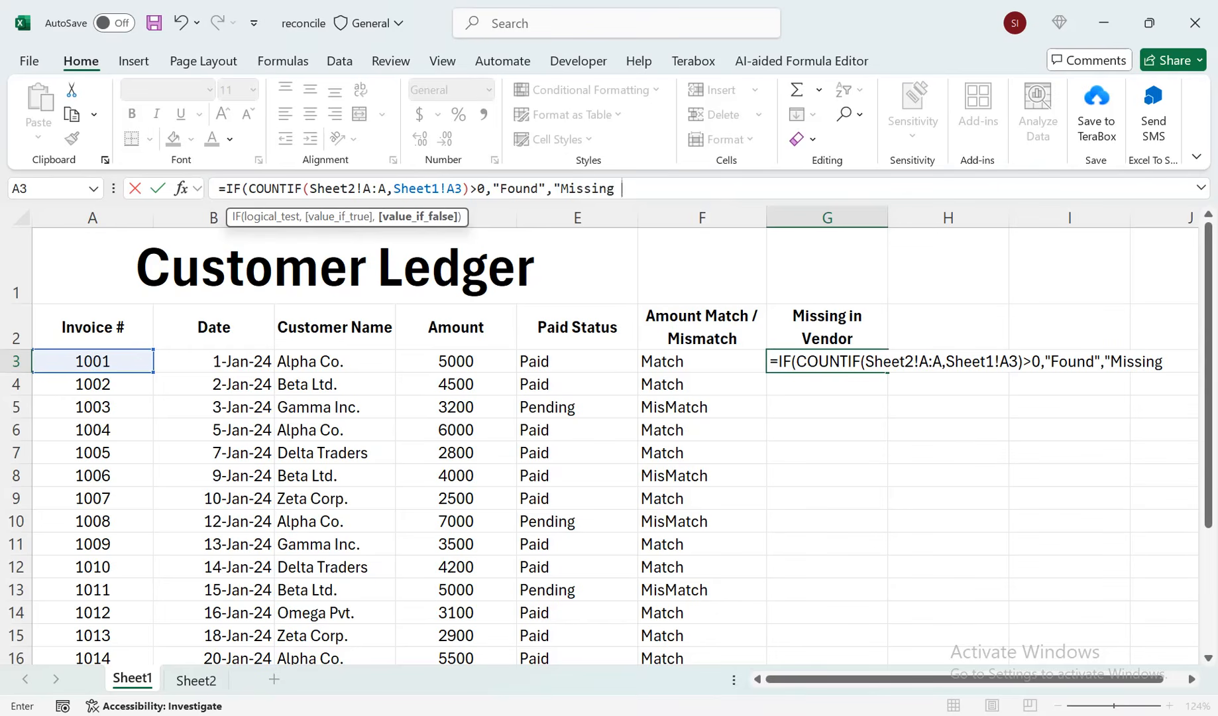
{"action": "type", "text": "in Vendor"}
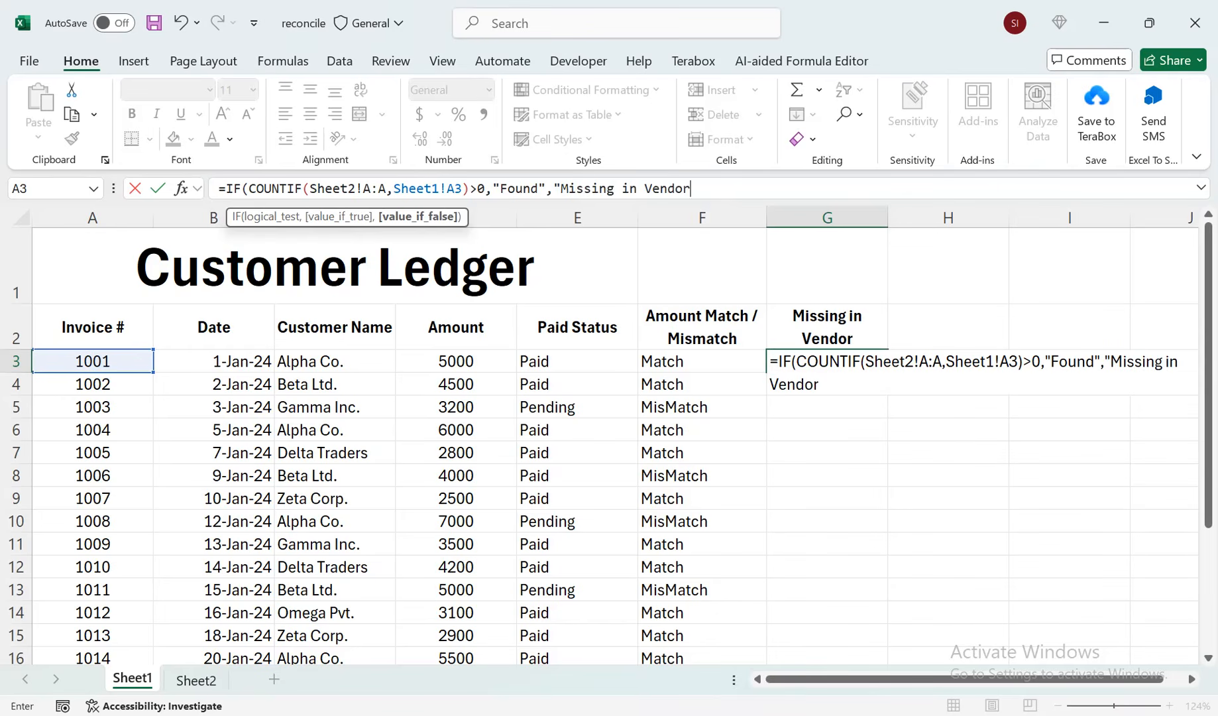
{"action": "type", "text": "\")"}
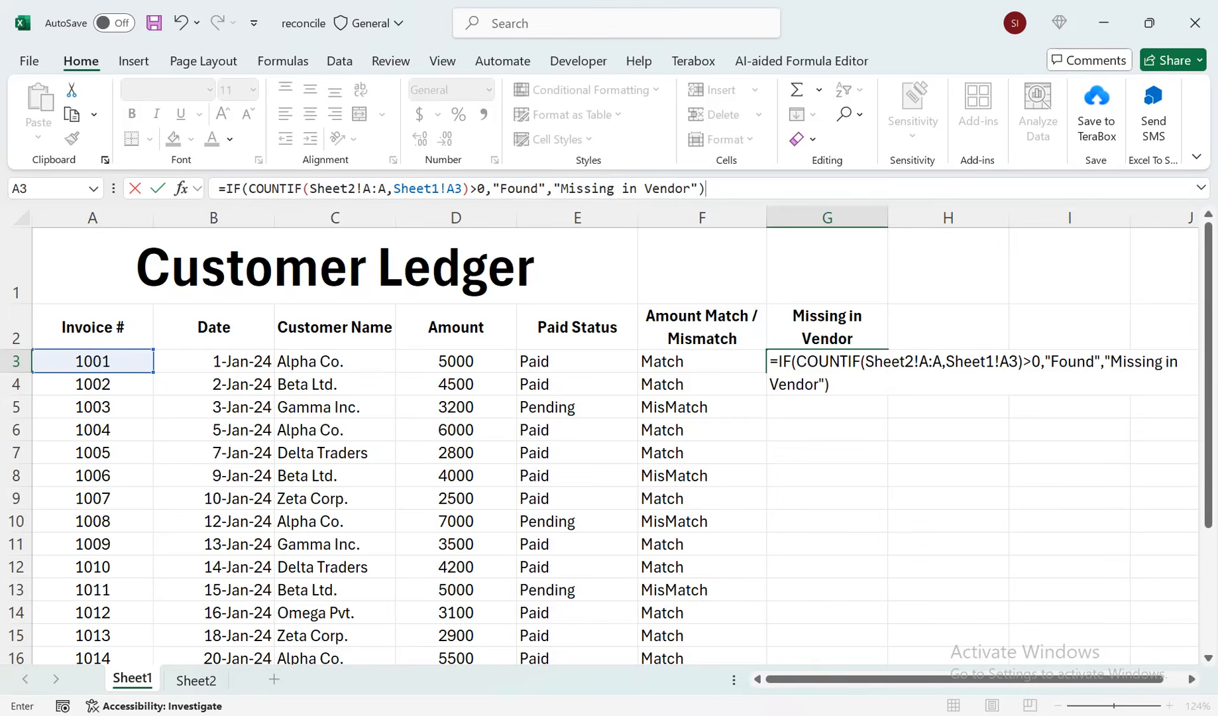
{"action": "key", "text": "Return"}
{"action": "key", "text": "Up"}
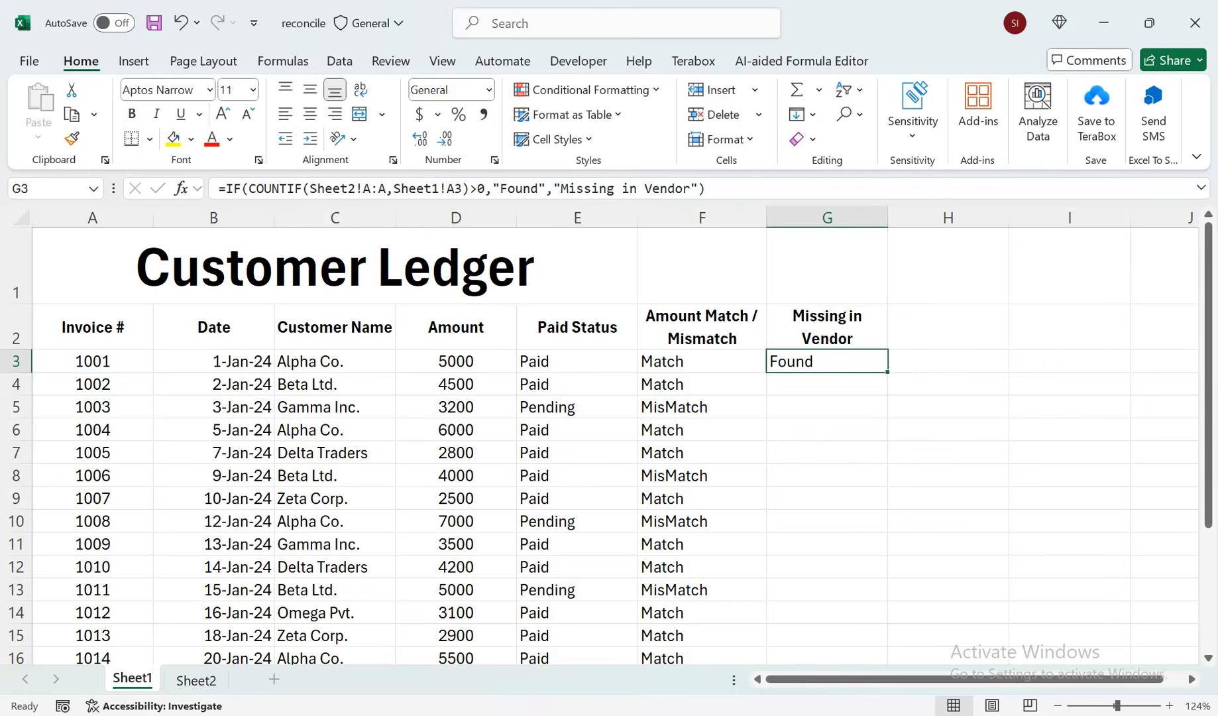
- Fill the G3 formula down to the last invoice row and fit column G's width to its contents
{"action": "double_click", "coordinate": [887, 372]}
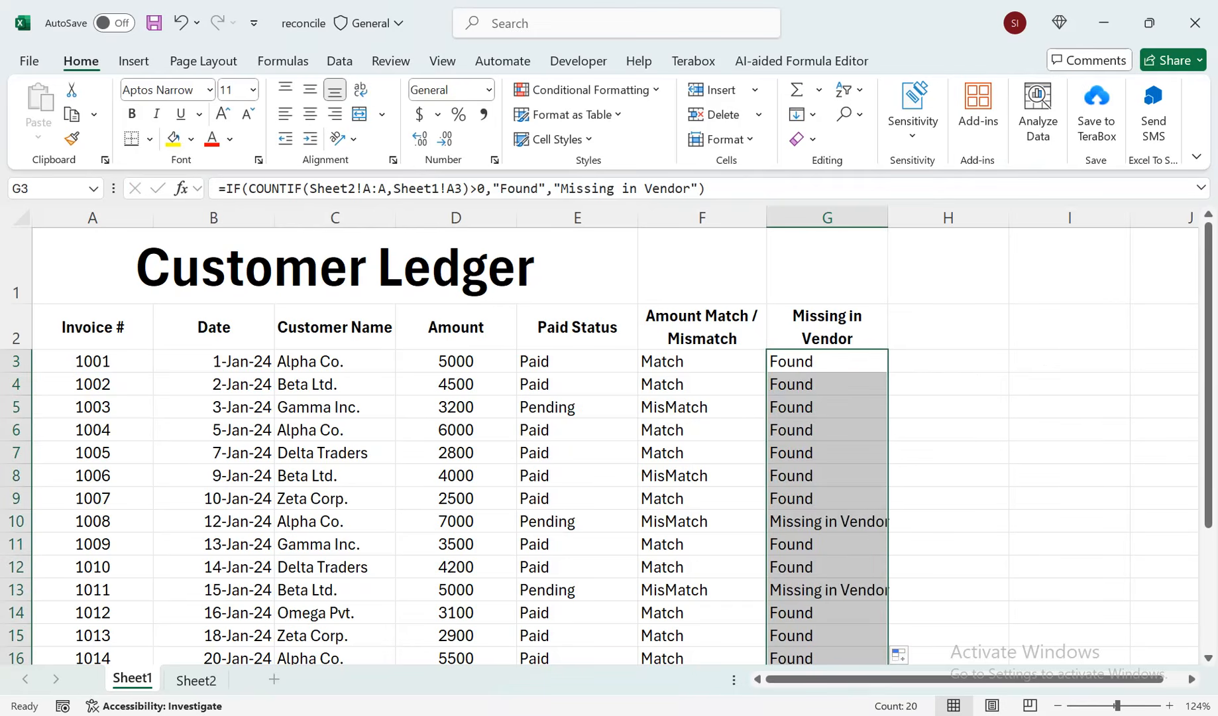
{"action": "double_click", "coordinate": [888, 218]}
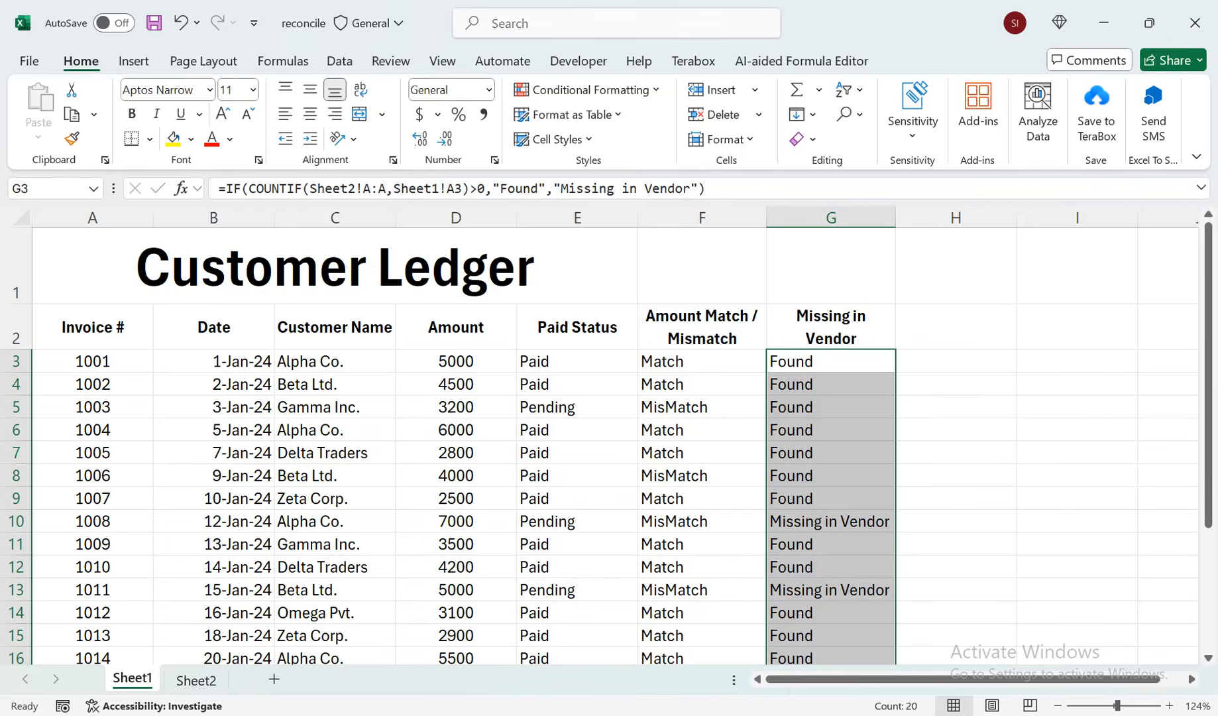
- Check the invoices flagged "Missing in Vendor" in the ledger against the invoice numbers in the vendor statement on Sheet2
{"action": "left_click_drag", "start_coordinate": [1208, 285], "coordinate": [1208, 297]}
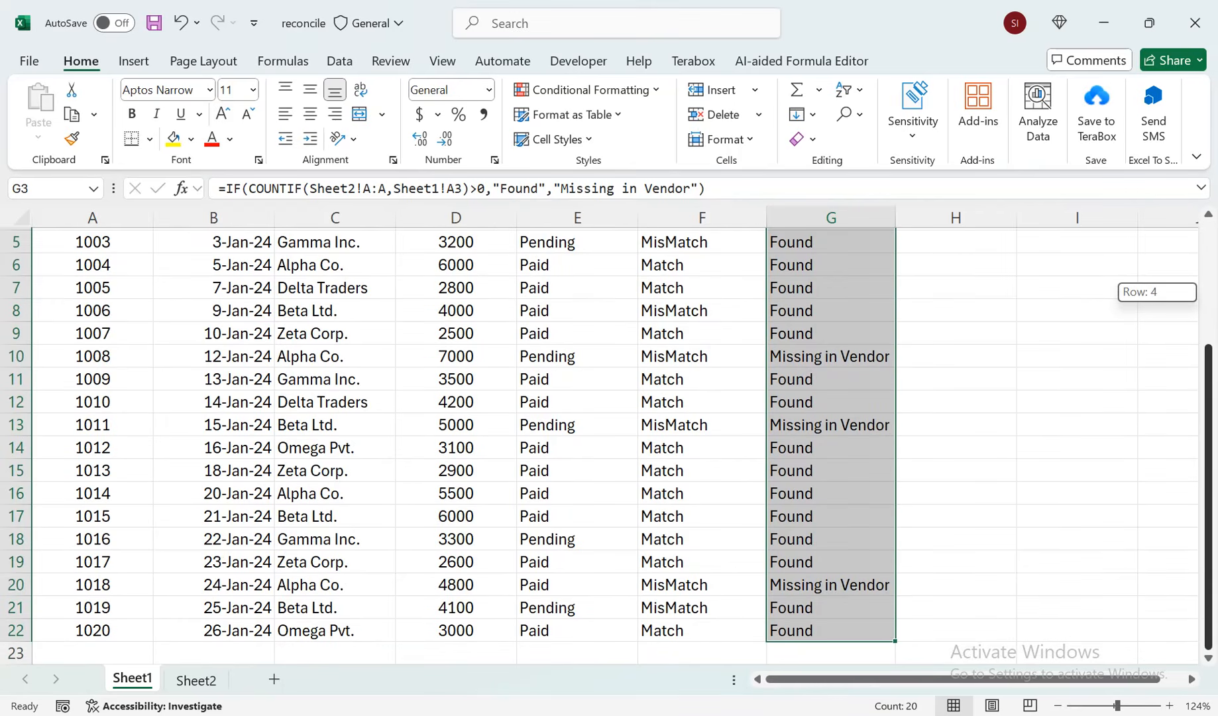
{"action": "left_click_drag", "start_coordinate": [1209, 297], "coordinate": [1208, 297]}
{"action": "left_click", "coordinate": [831, 584]}
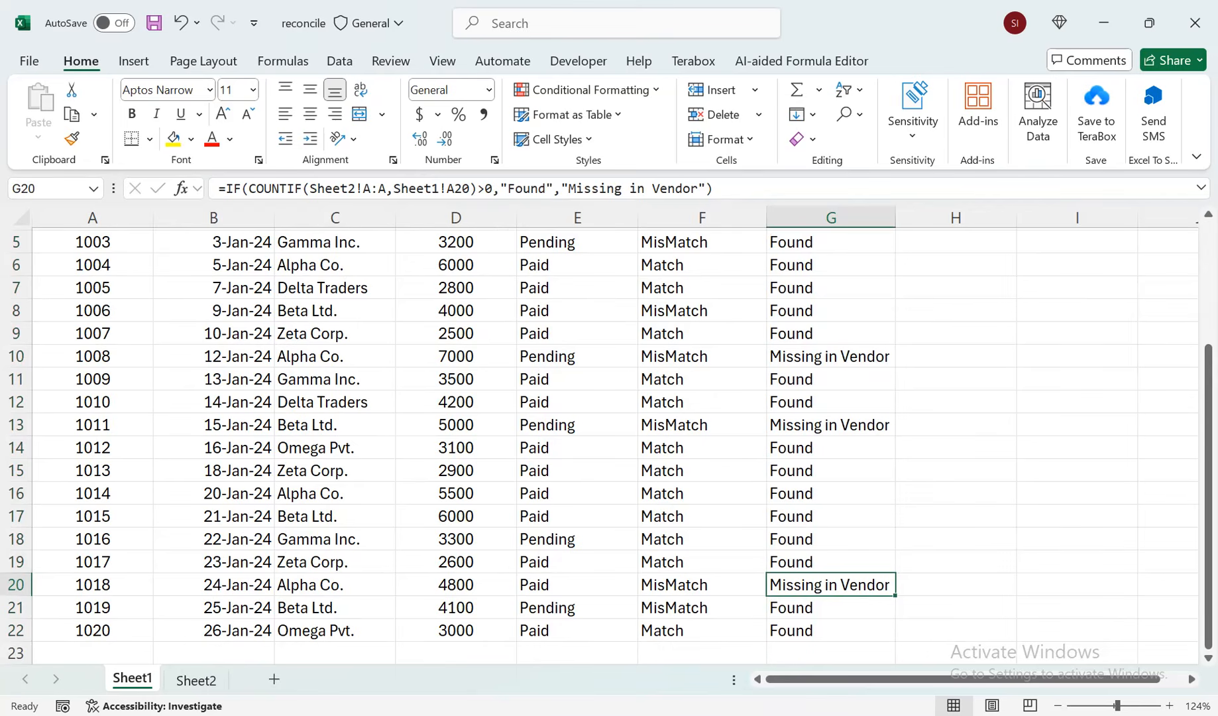
{"action": "left_click", "coordinate": [196, 680]}
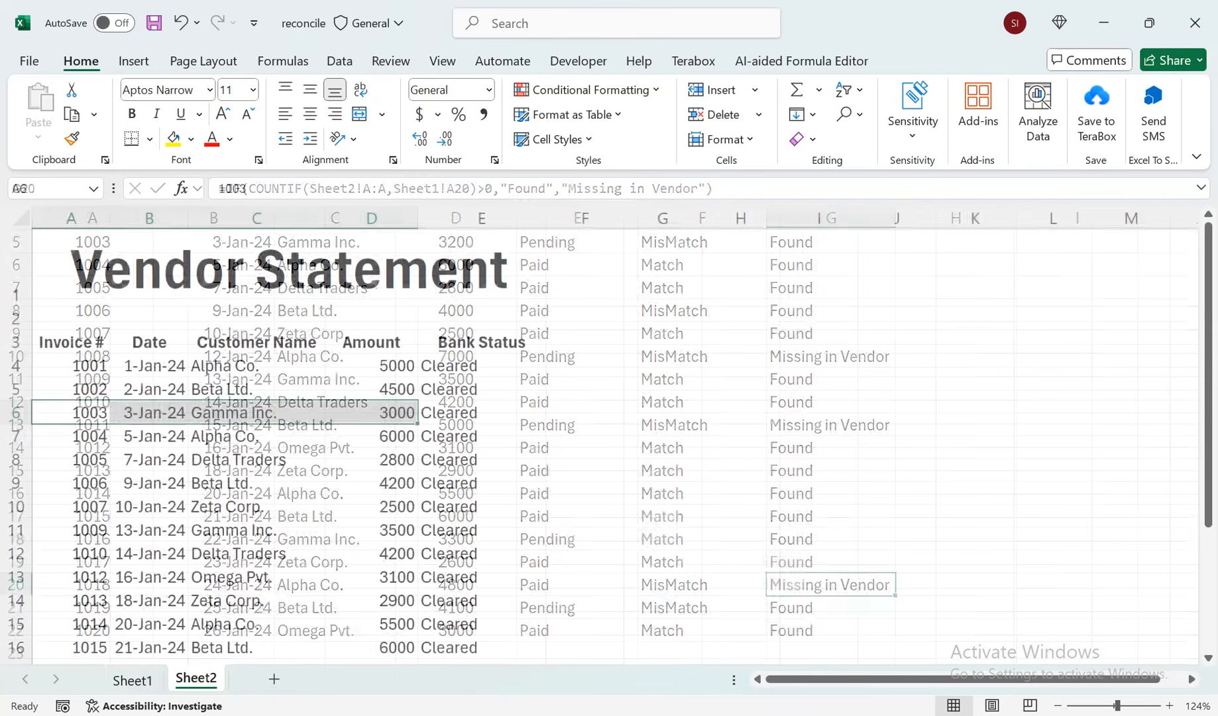
{"action": "scroll", "coordinate": [149, 599], "scroll_direction": "down", "scroll_amount": 2}
{"action": "left_click_drag", "start_coordinate": [149, 601], "coordinate": [149, 617]}
{"action": "left_click_drag", "start_coordinate": [71, 335], "coordinate": [72, 405]}
{"action": "left_click", "coordinate": [149, 359]}
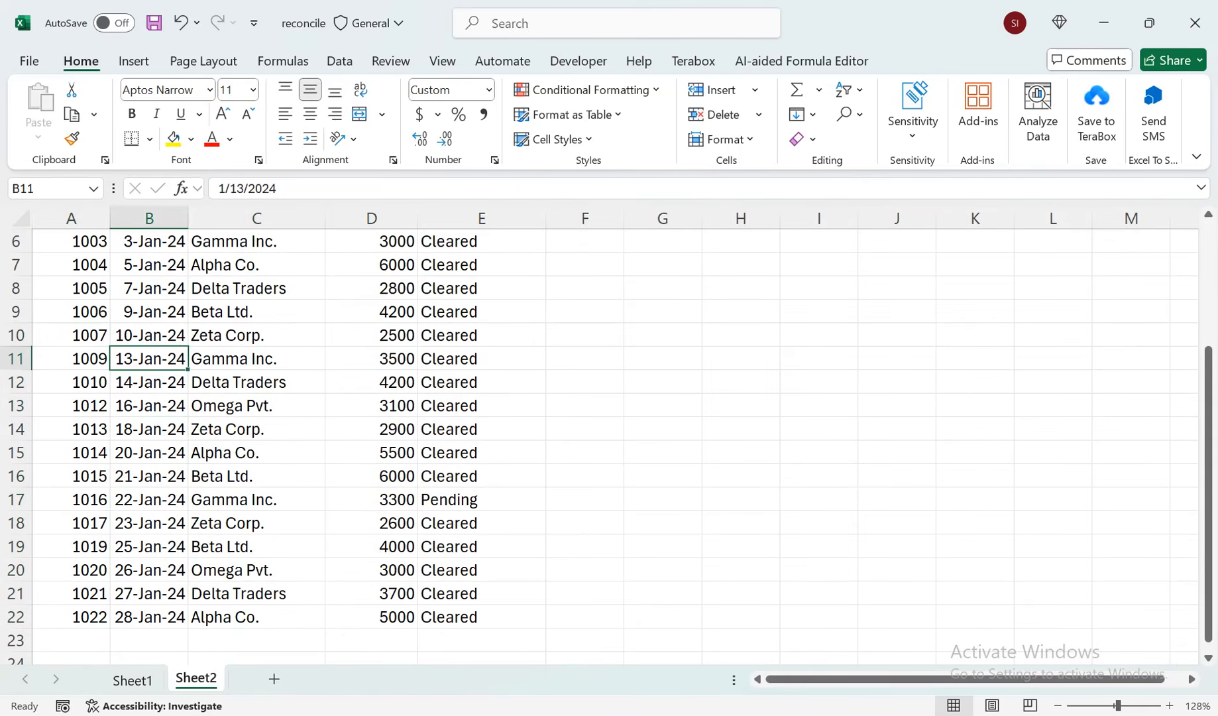
{"action": "left_click_drag", "start_coordinate": [71, 523], "coordinate": [72, 547]}
{"action": "left_click_drag", "start_coordinate": [149, 523], "coordinate": [256, 265]}
{"action": "left_click", "coordinate": [256, 382]}
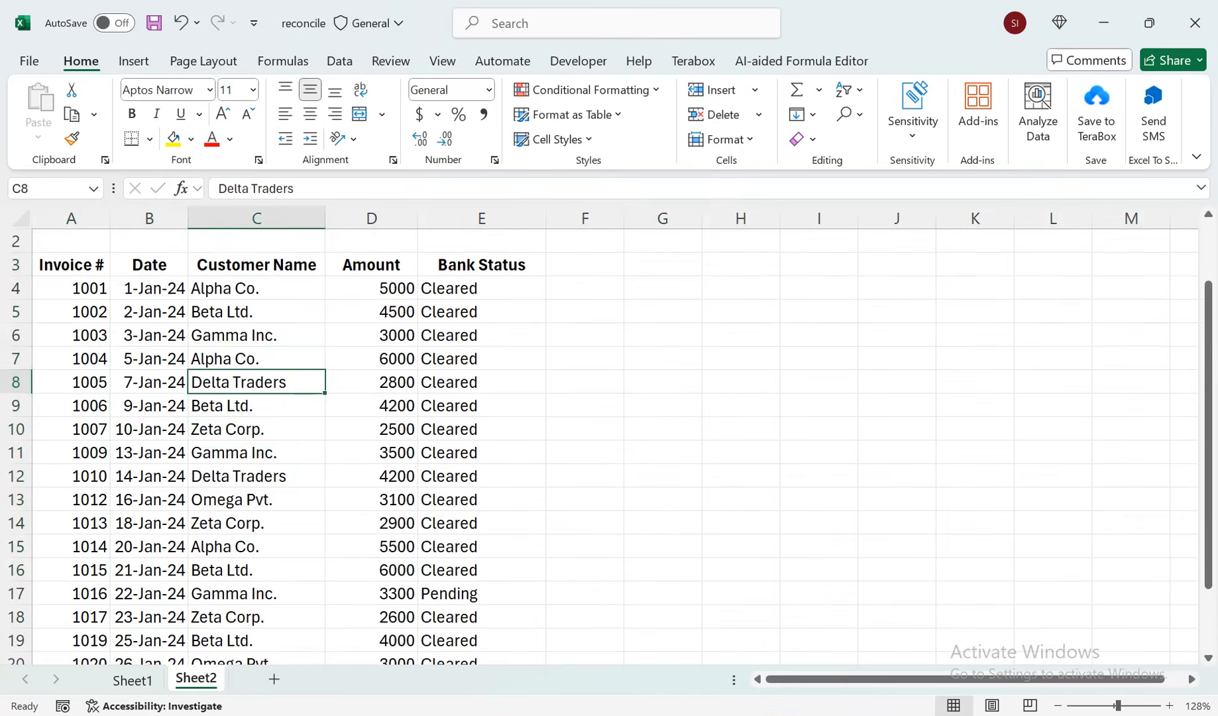
- Review the ledger's Missing in Vendor column on Sheet1, read the reconciliation challenges list in the Word document, and return to Excel
{"action": "left_click", "coordinate": [132, 681]}
{"action": "left_click_drag", "start_coordinate": [576, 471], "coordinate": [93, 265]}
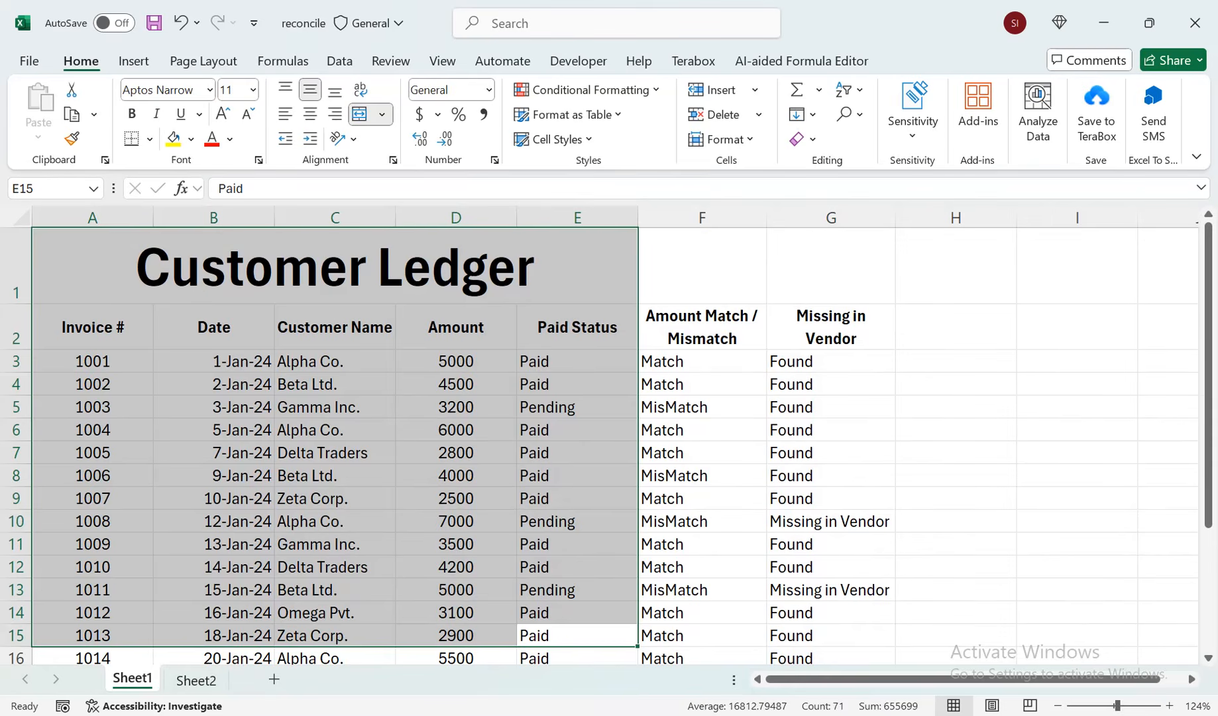
{"action": "left_click_drag", "start_coordinate": [831, 327], "coordinate": [831, 453]}
{"action": "left_click", "coordinate": [955, 326]}
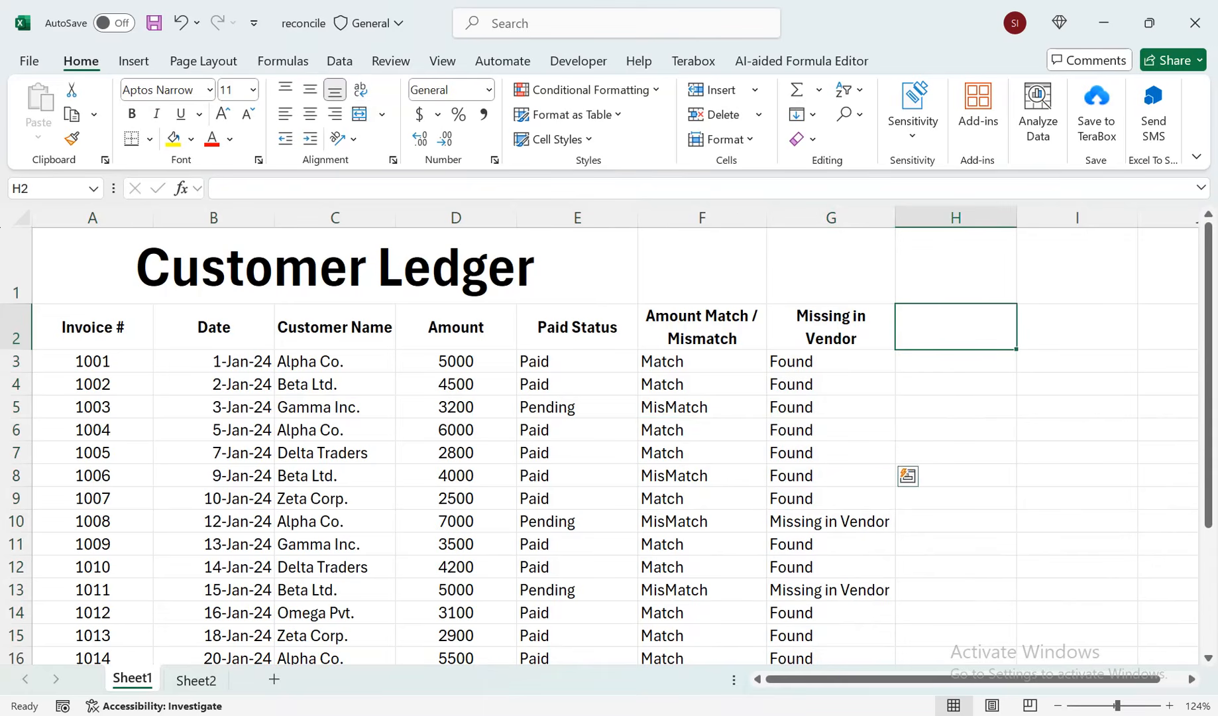
{"action": "key", "text": "alt+Tab"}
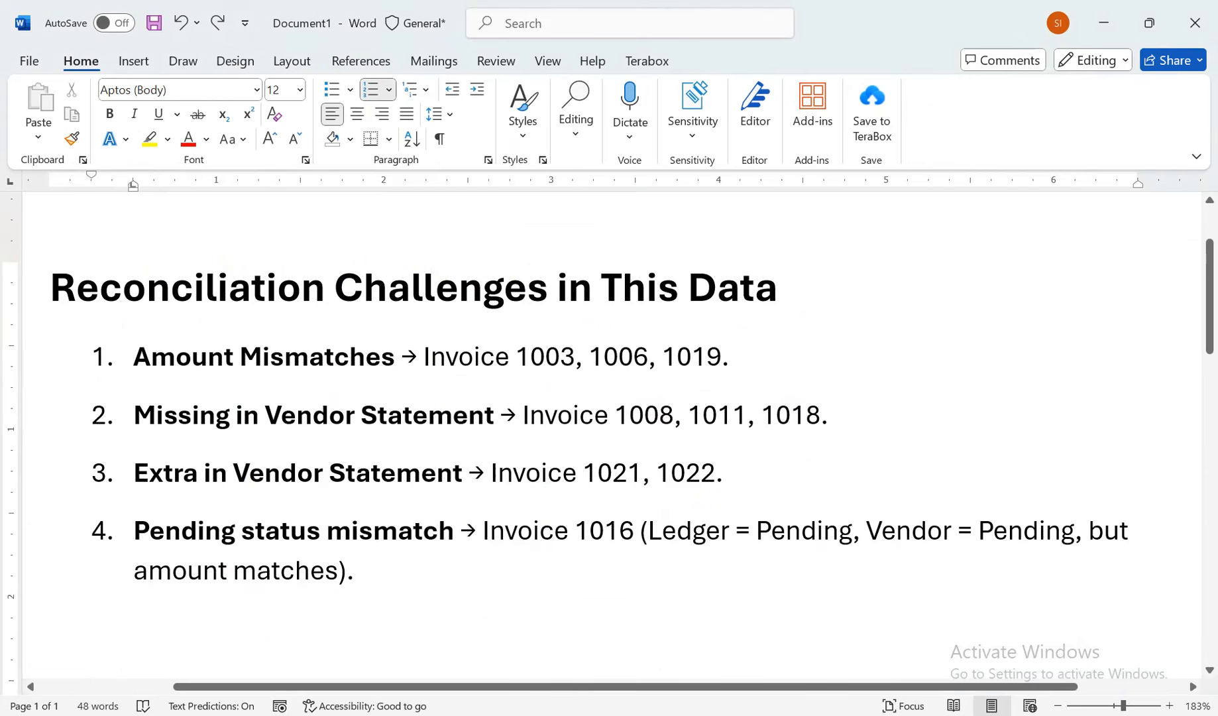
{"action": "key", "text": "alt+Tab"}
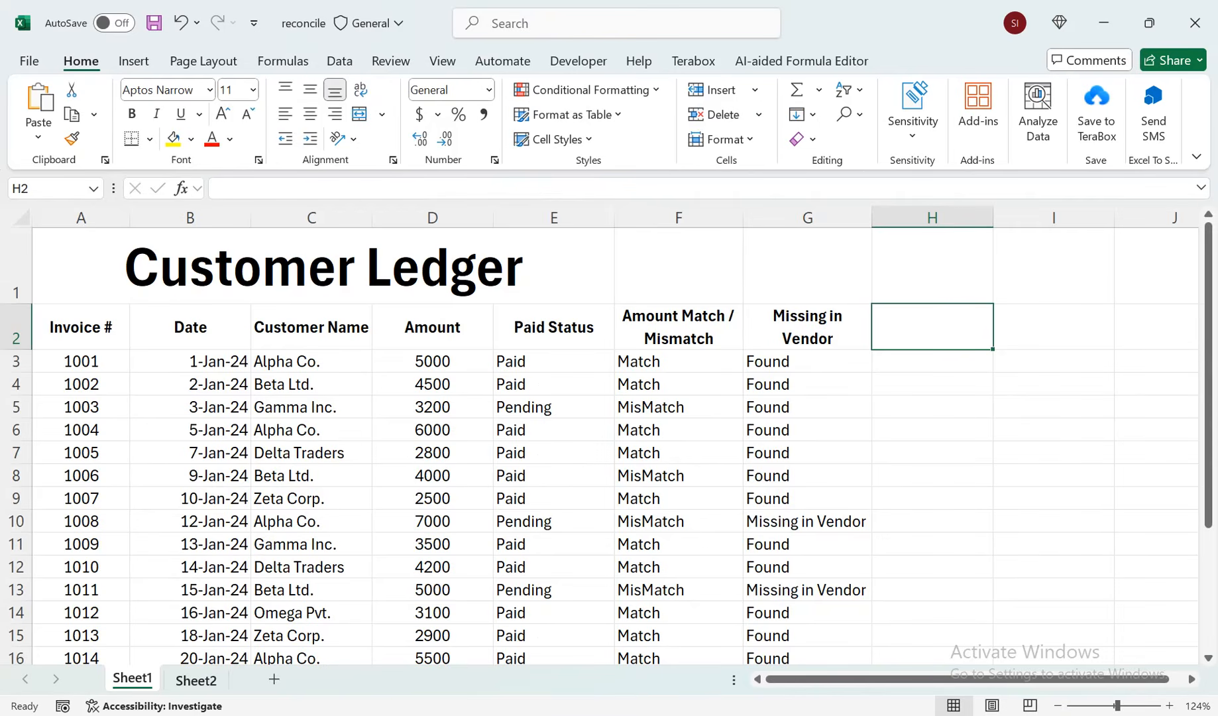
- Enter the header "Extra in vendor" in F3 of the vendor statement on Sheet2
{"action": "left_click", "coordinate": [195, 680]}
{"action": "left_click_drag", "start_coordinate": [482, 289], "coordinate": [358, 252]}
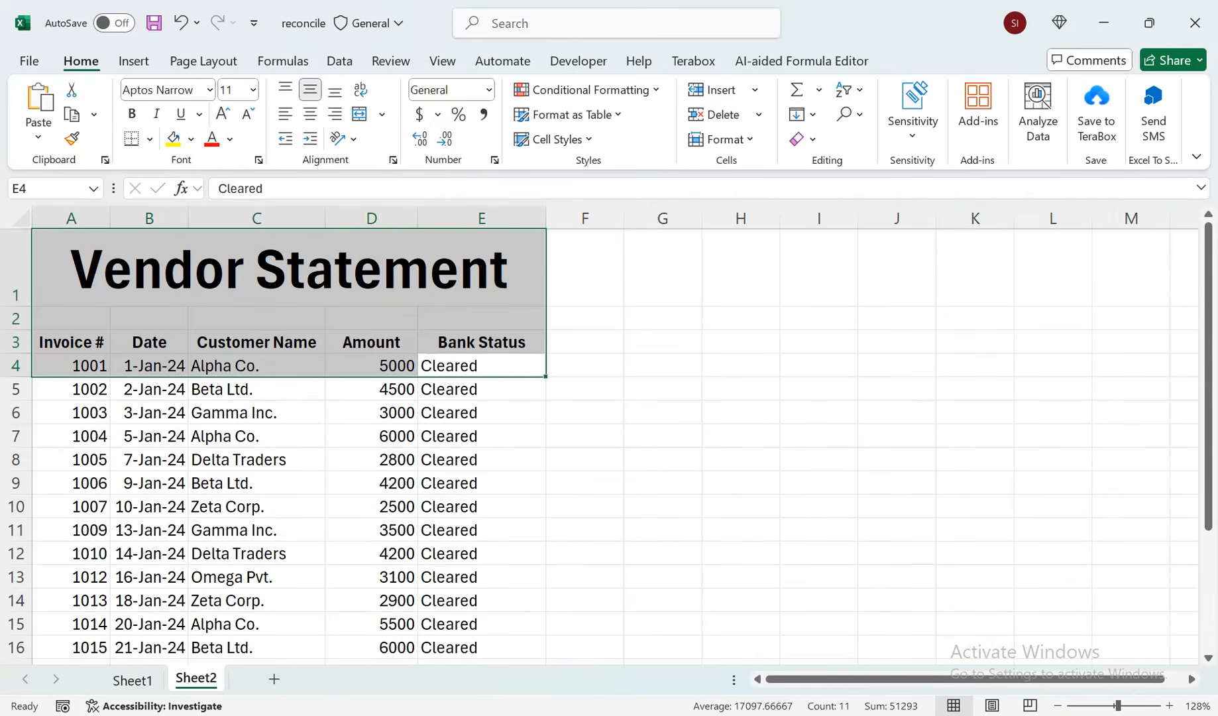
{"action": "left_click", "coordinate": [585, 342]}
{"action": "type", "text": "E"}
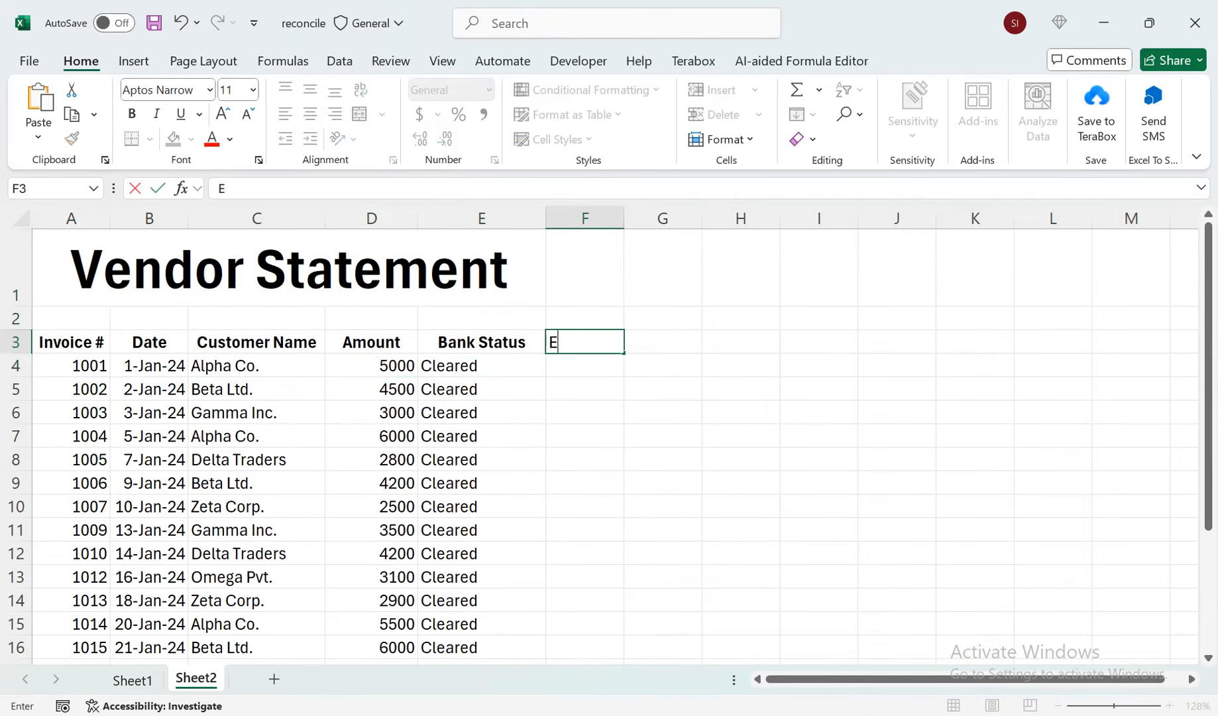
{"action": "type", "text": "xtra inVend"}
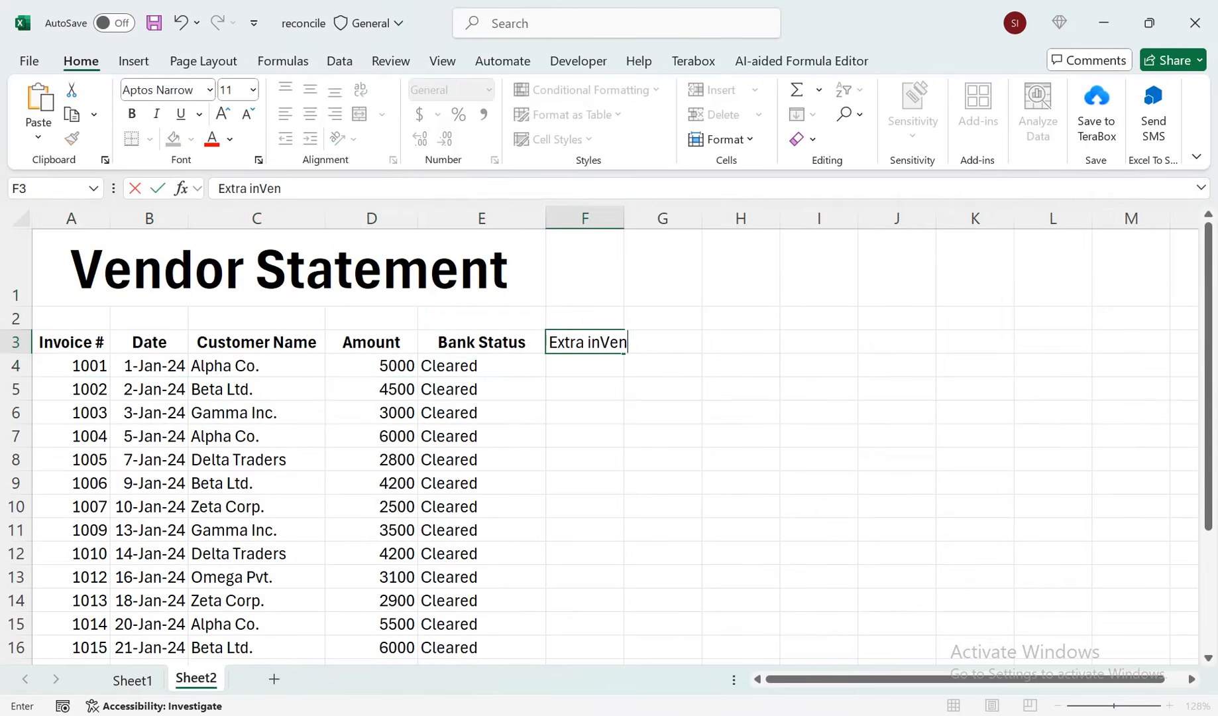
{"action": "key", "text": "BackSpace"}
{"action": "key", "text": "BackSpace"}
{"action": "key", "text": "BackSpace"}
{"action": "key", "text": "BackSpace"}
{"action": "type", "text": "vedo"}
{"action": "key", "text": "BackSpace"}
{"action": "key", "text": "BackSpace"}
{"action": "type", "text": "ndro"}
{"action": "key", "text": "BackSpace"}
{"action": "key", "text": "BackSpace"}
{"action": "type", "text": "or"}
{"action": "key", "text": "Tab"}
- Widen column F slightly and wrap the text of the F3 header
{"action": "left_click", "coordinate": [585, 342]}
{"action": "mouse_move", "coordinate": [623, 218]}
{"action": "left_mouse_down"}
{"action": "mouse_move", "coordinate": [659, 219]}
{"action": "mouse_move", "coordinate": [634, 218]}
{"action": "left_mouse_up"}
{"action": "left_click", "coordinate": [360, 89]}
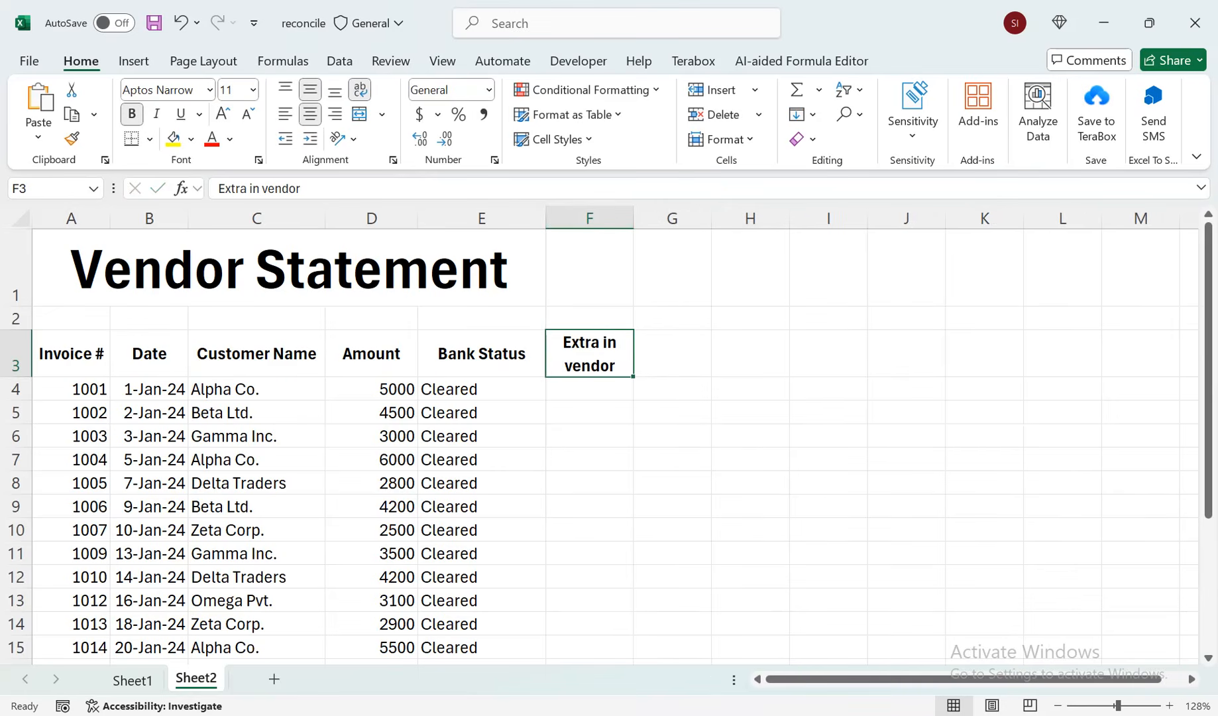
- Start an IF formula in F4 of the vendor statement with COUNTIF over Sheet1!A:A, using Sheet2!A4 as the criterion
{"action": "left_click", "coordinate": [589, 389]}
{"action": "type", "text": "="}
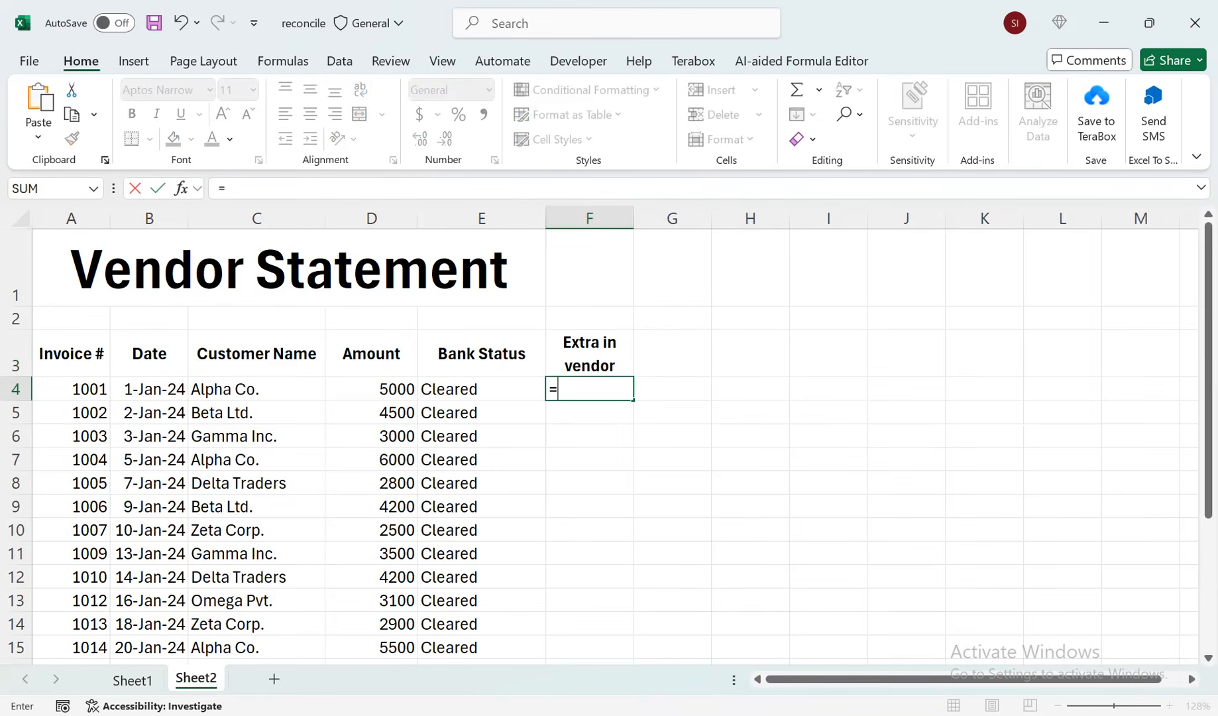
{"action": "type", "text": "IF(countif"}
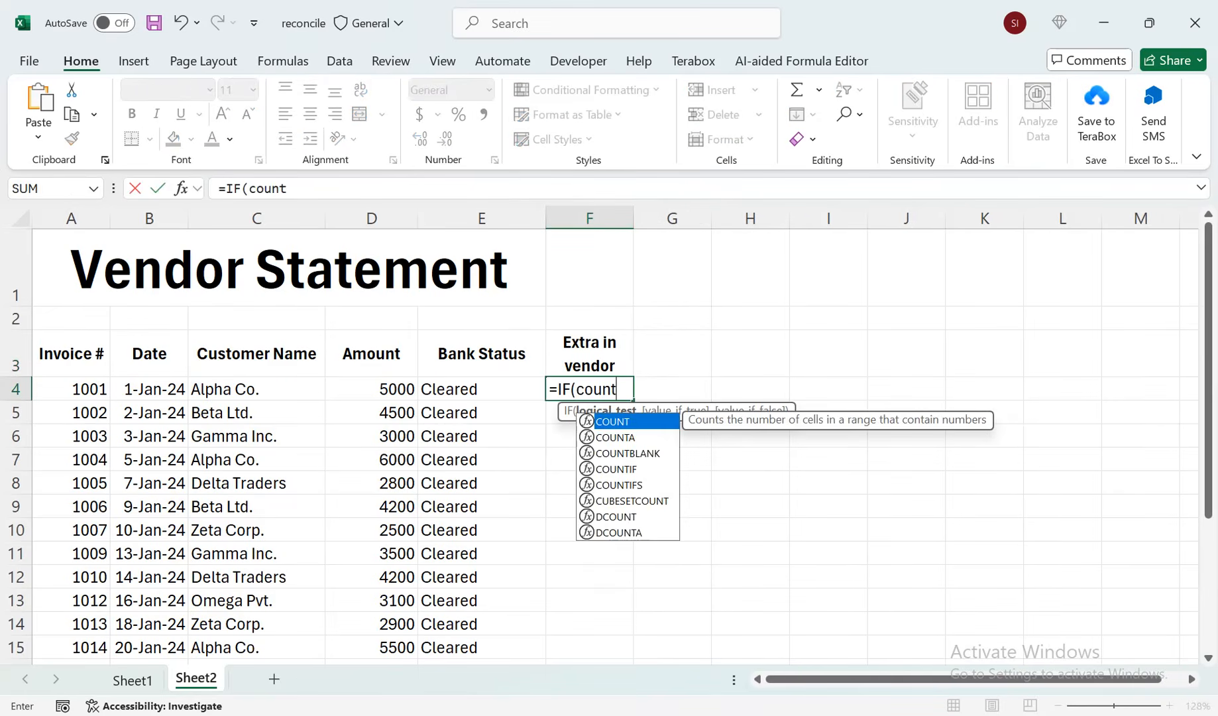
{"action": "key", "text": "Tab"}
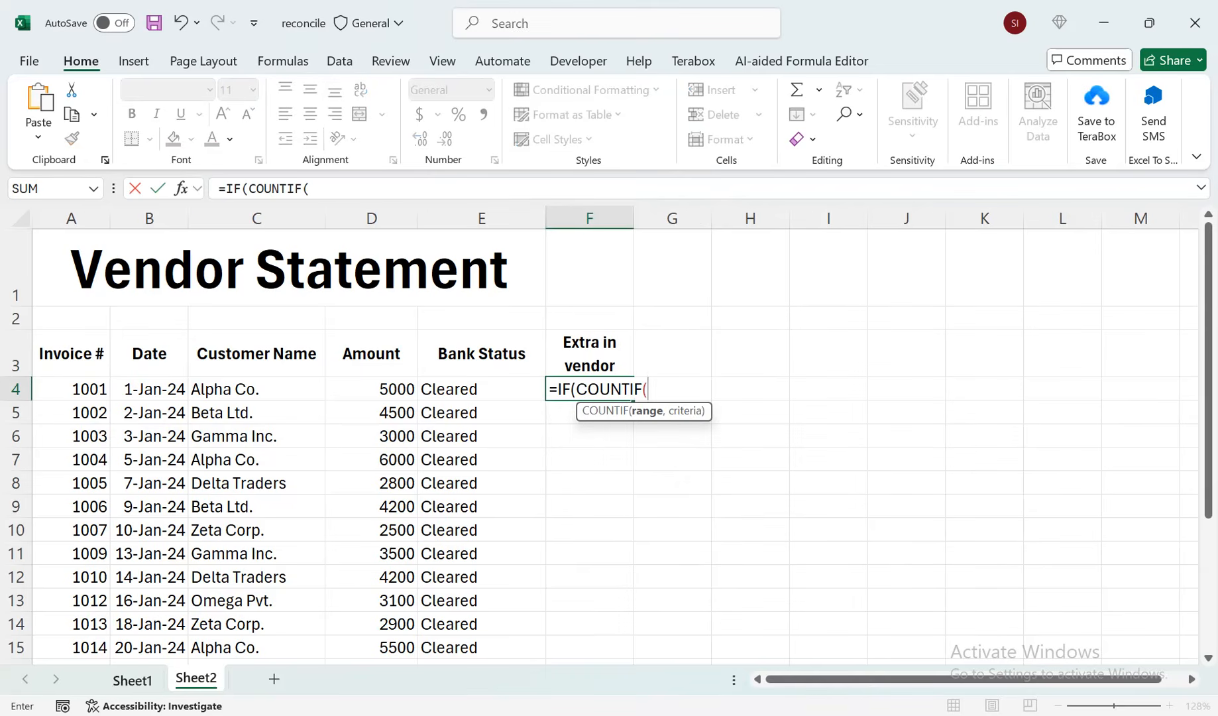
{"action": "left_click", "coordinate": [132, 680]}
{"action": "left_click_drag", "start_coordinate": [81, 218], "coordinate": [554, 218]}
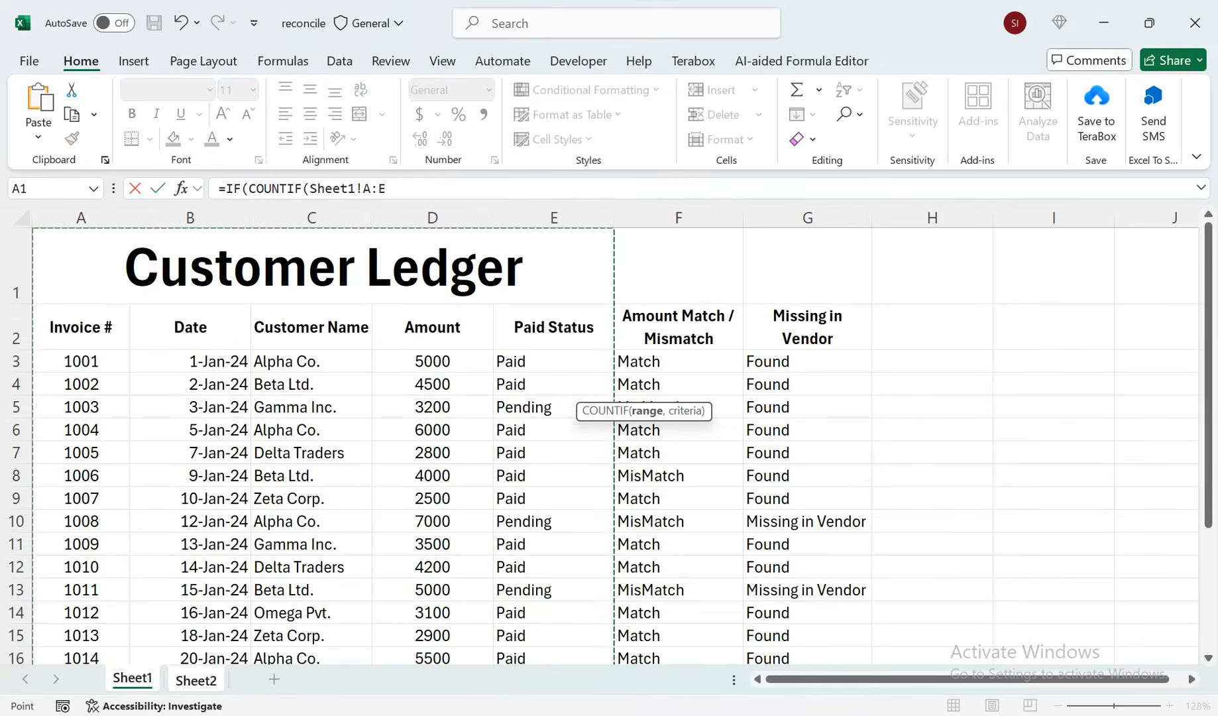
{"action": "left_click", "coordinate": [391, 189]}
{"action": "left_click_drag", "start_coordinate": [387, 189], "coordinate": [378, 189]}
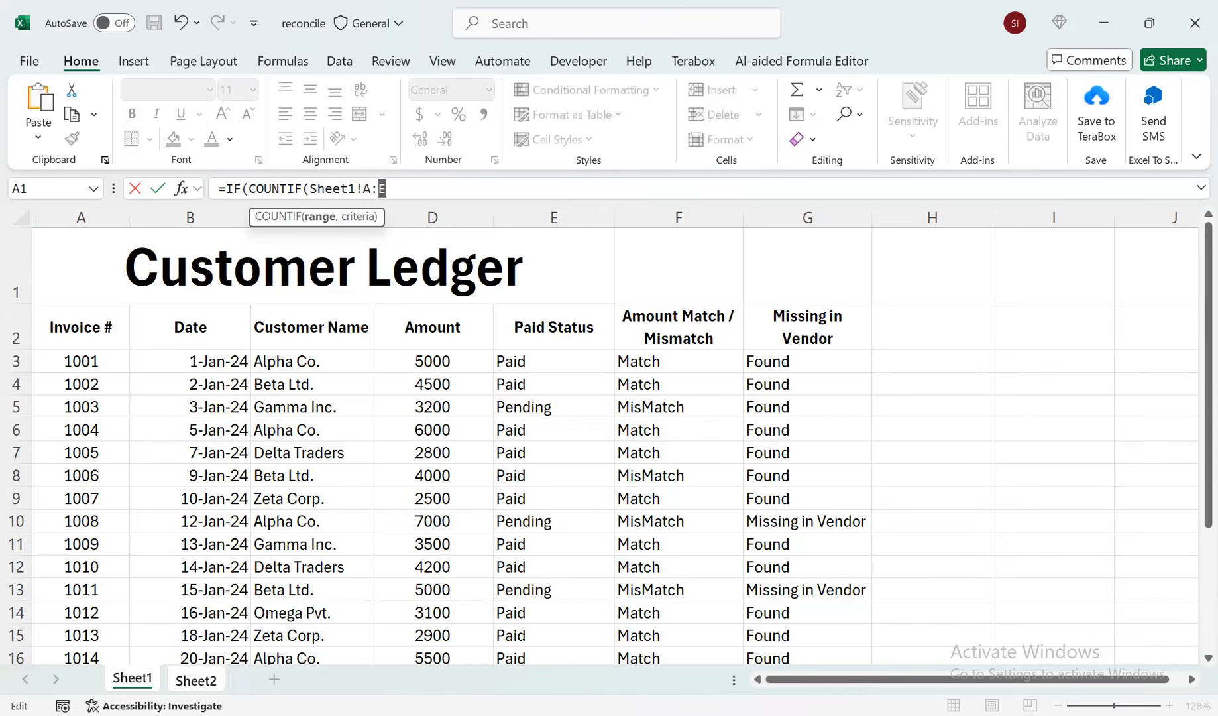
{"action": "type", "text": "A"}
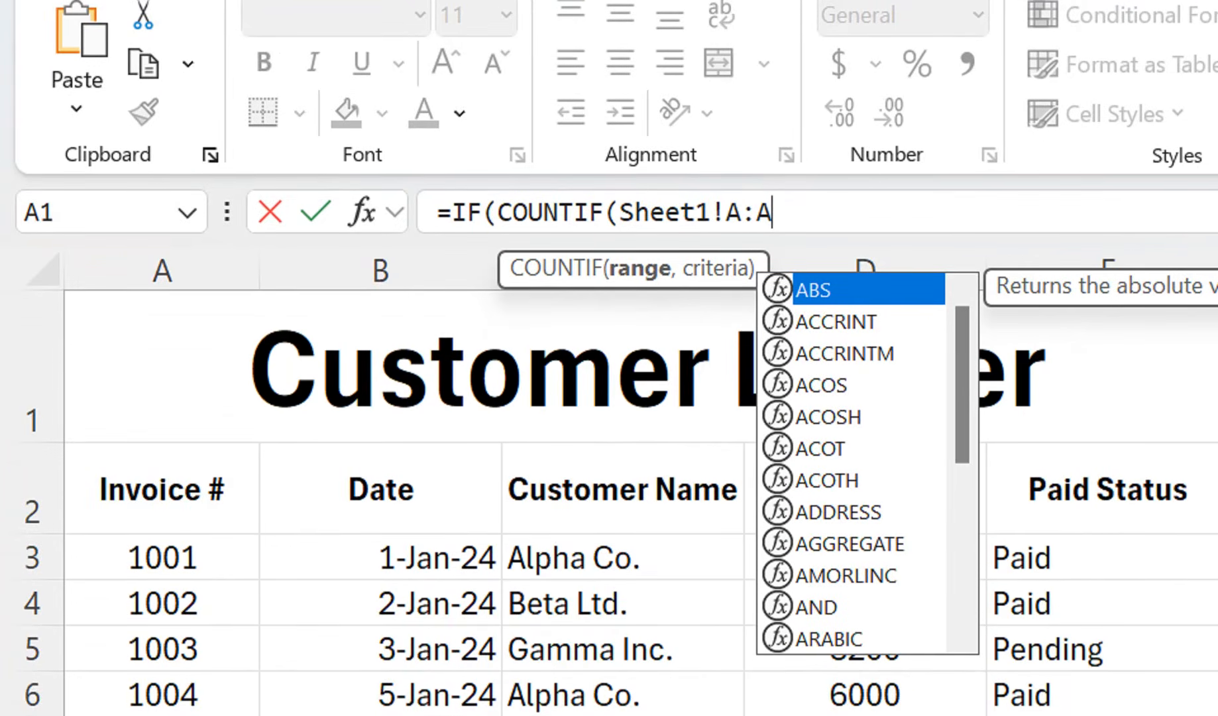
{"action": "type", "text": ","}
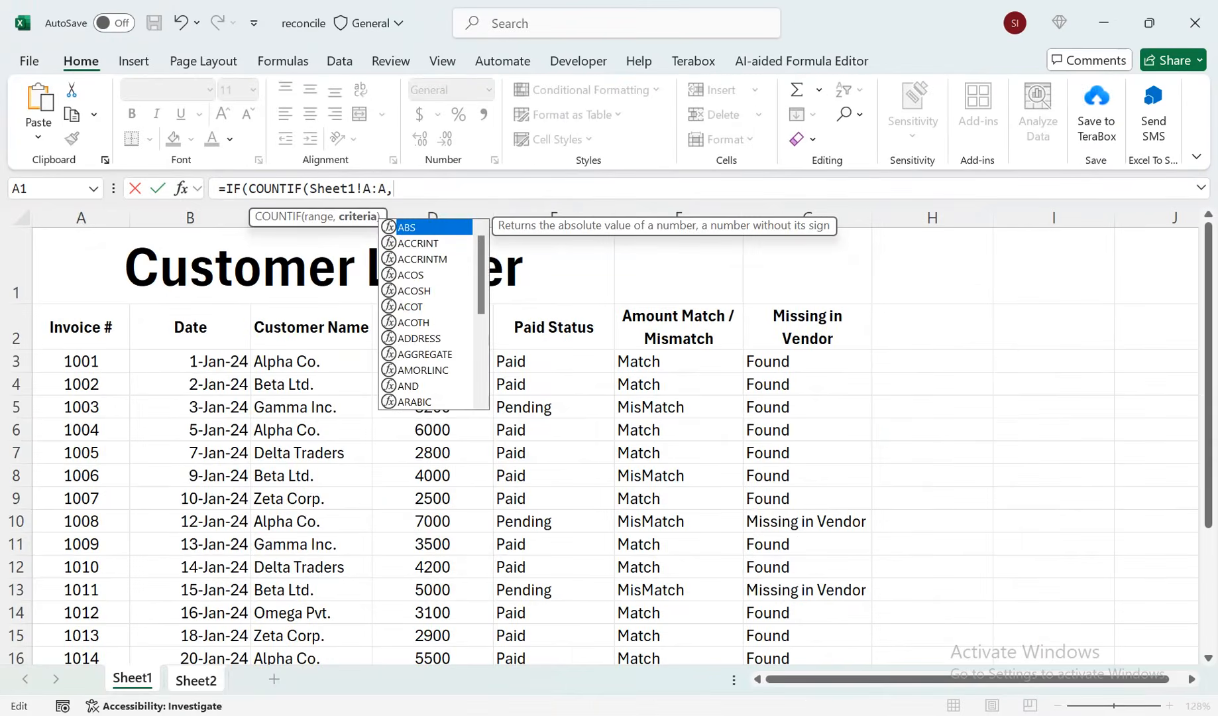
{"action": "left_click", "coordinate": [196, 680]}
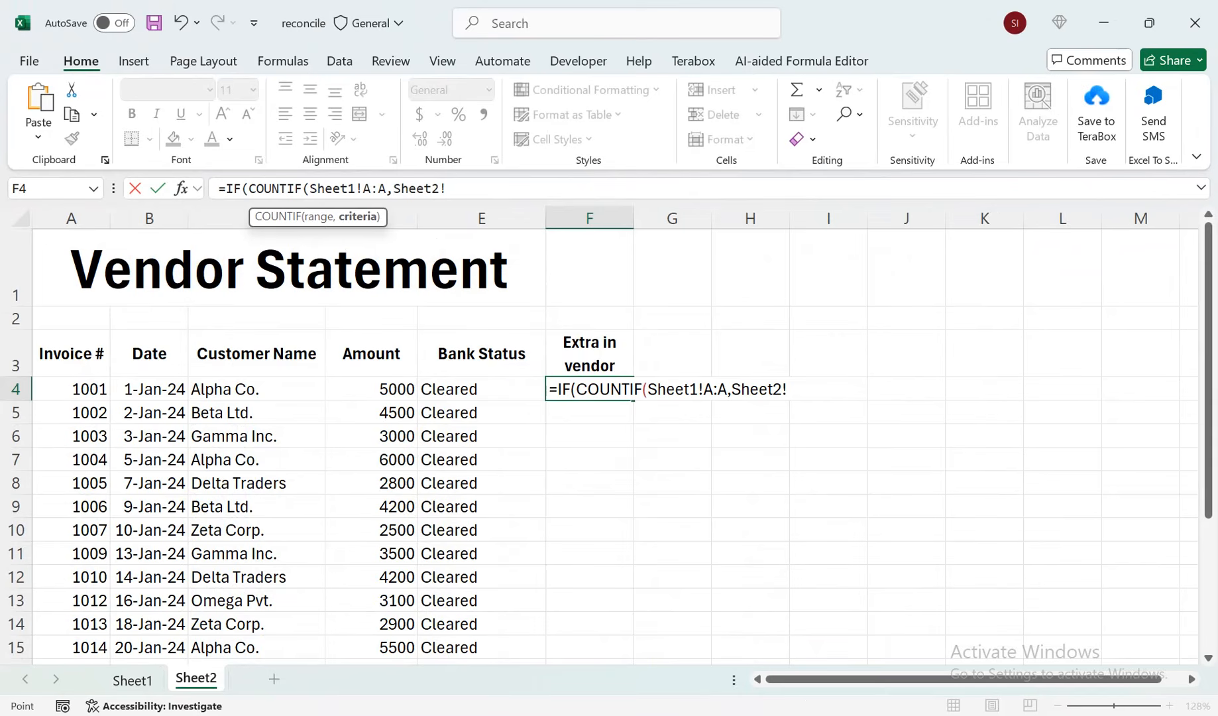
{"action": "left_click", "coordinate": [71, 389]}
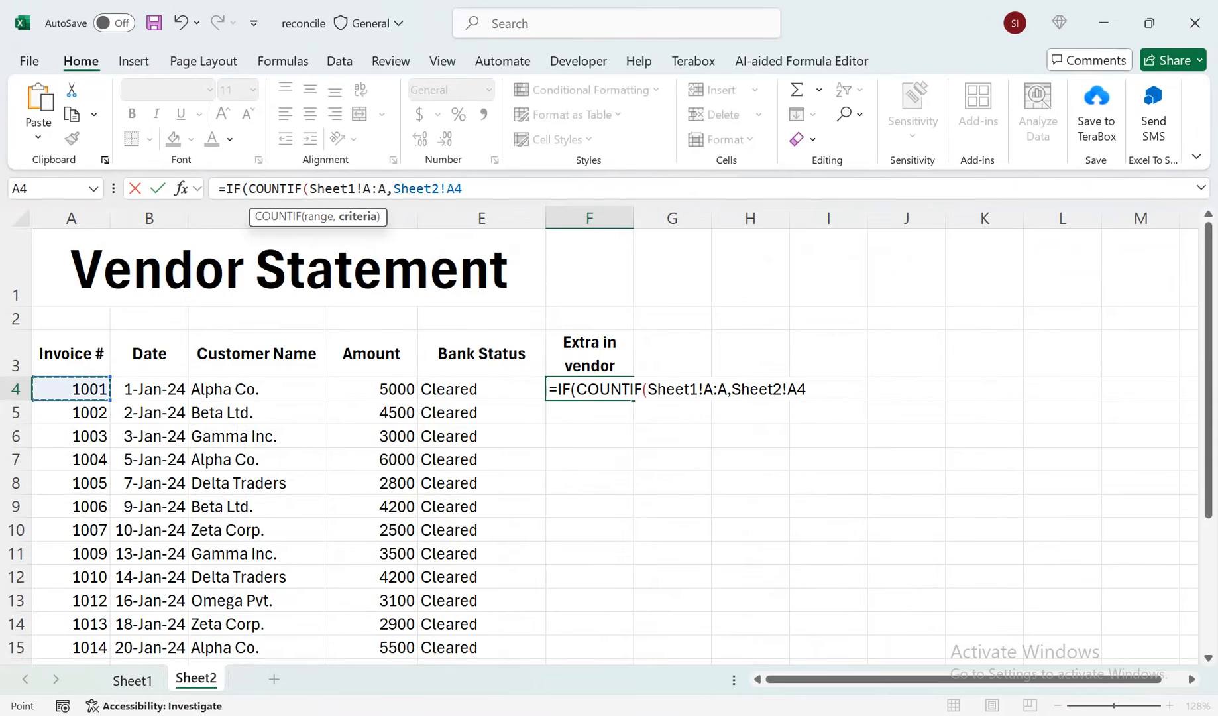
{"action": "type", "text": ")"}
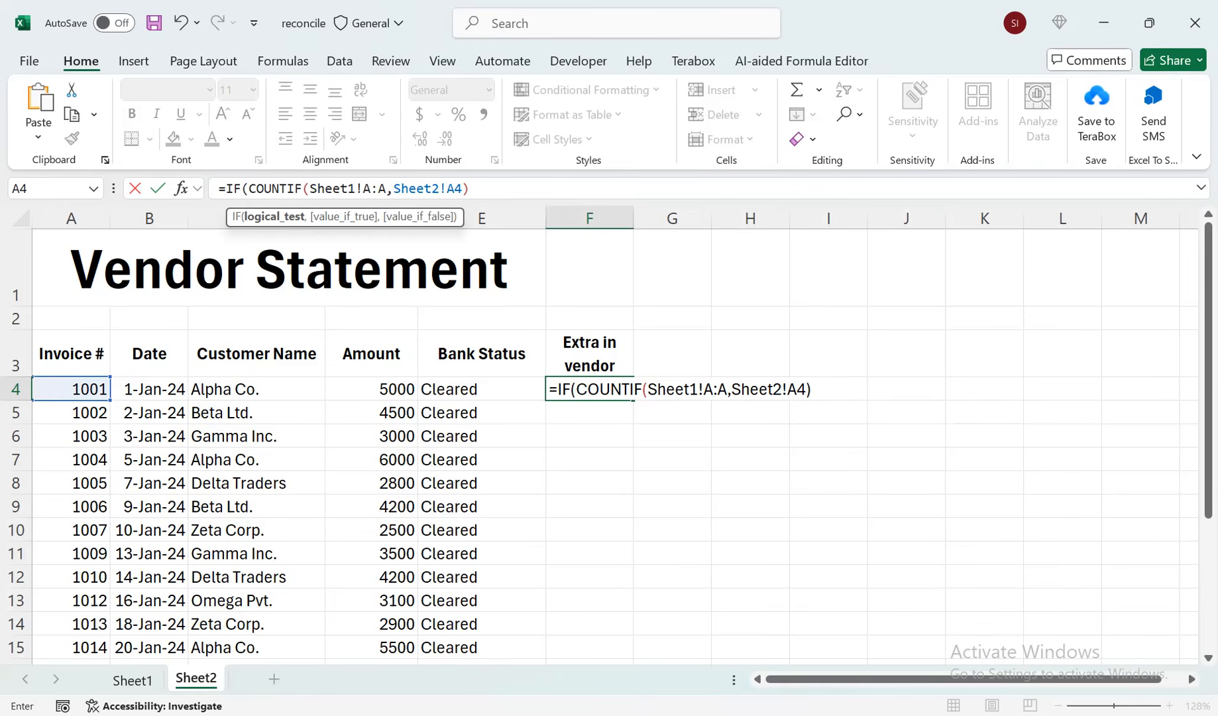
- Complete the F4 formula to return "Extra in vendor" when the count equals 0 and "ok" otherwise
{"action": "type", "text": "=0,"}
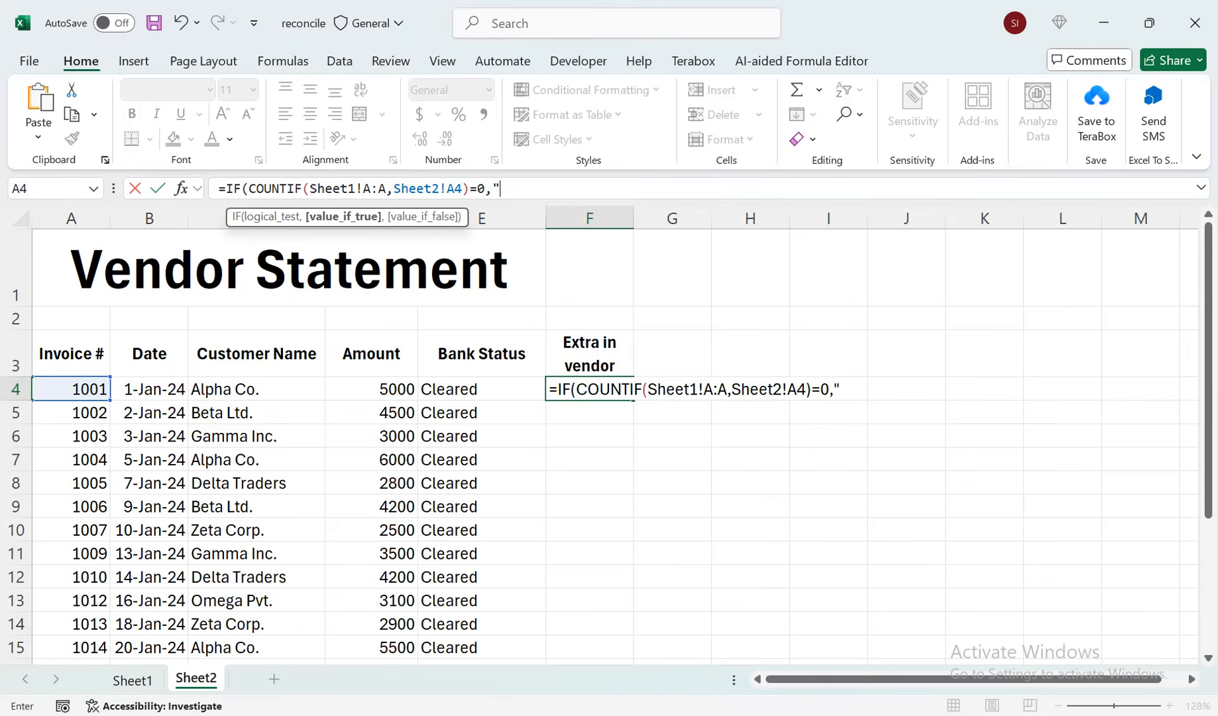
{"action": "type", "text": "\"Extra in"}
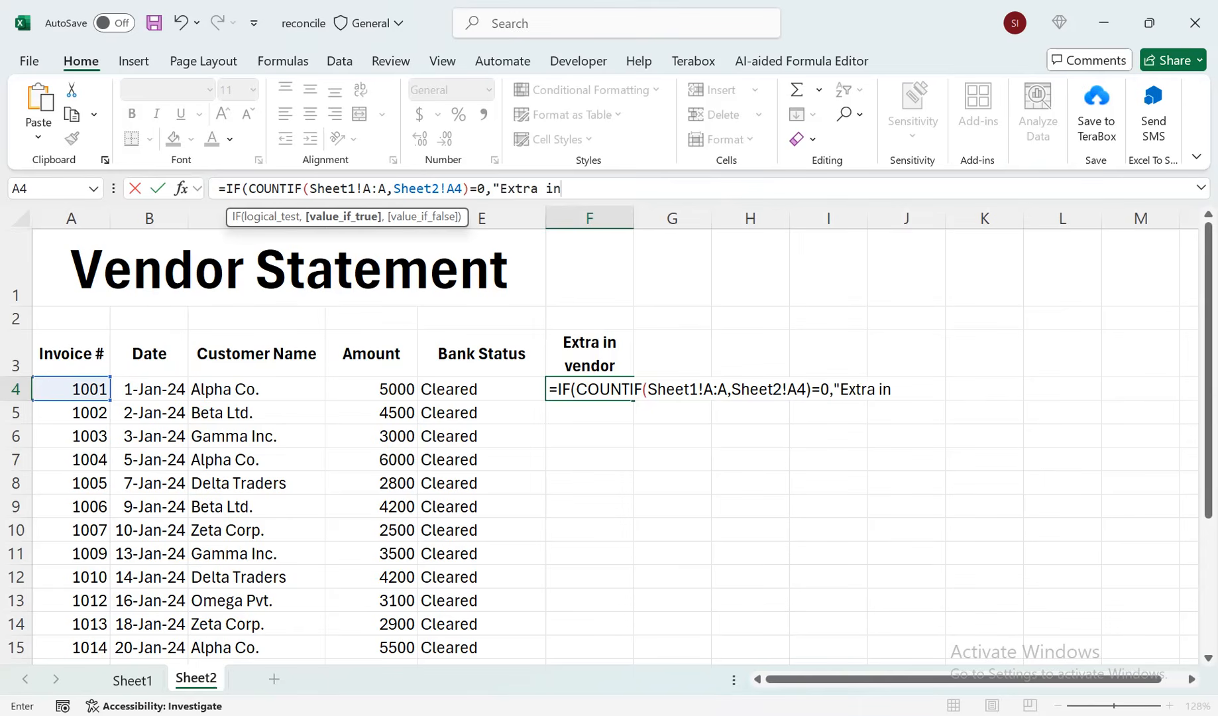
{"action": "type", "text": " vendor"}
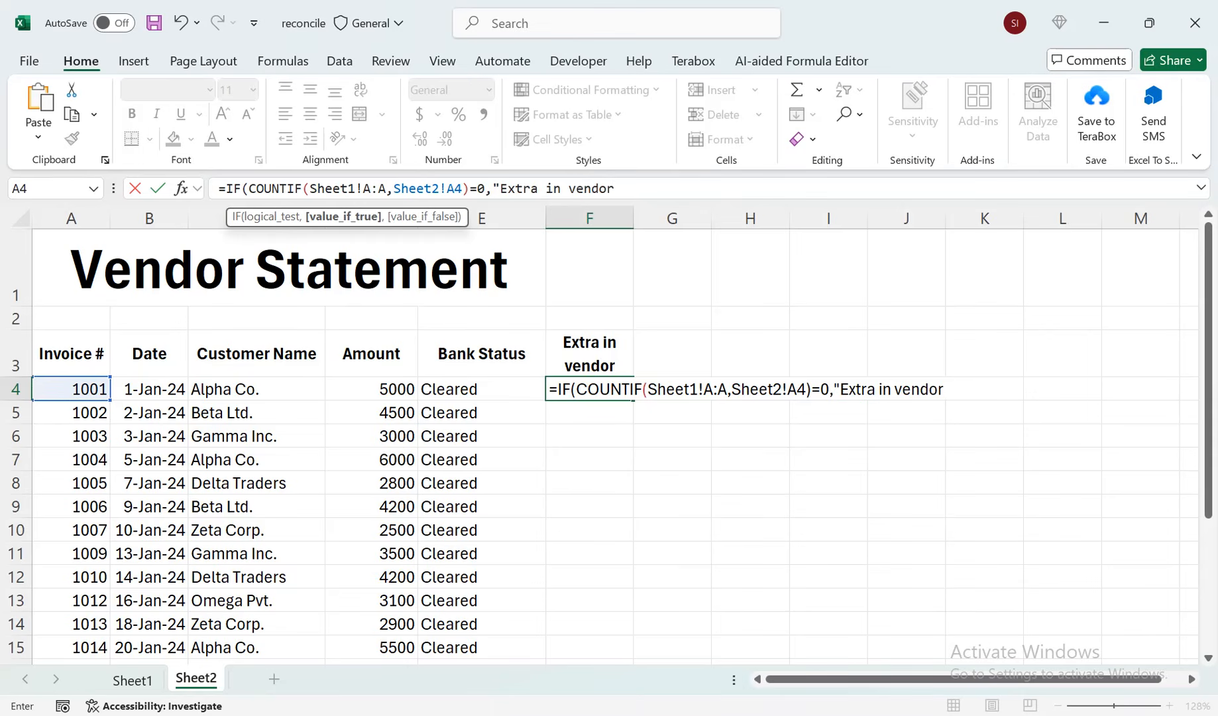
{"action": "type", "text": "\",\"ok"}
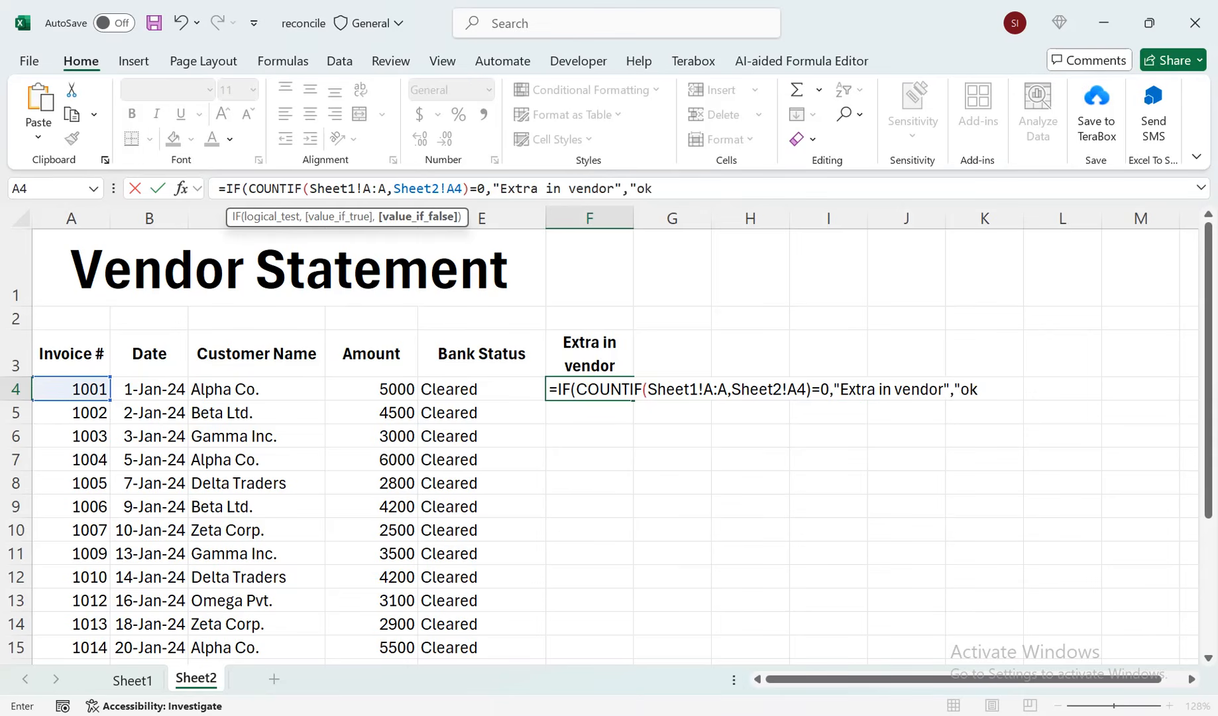
{"action": "type", "text": "\")"}
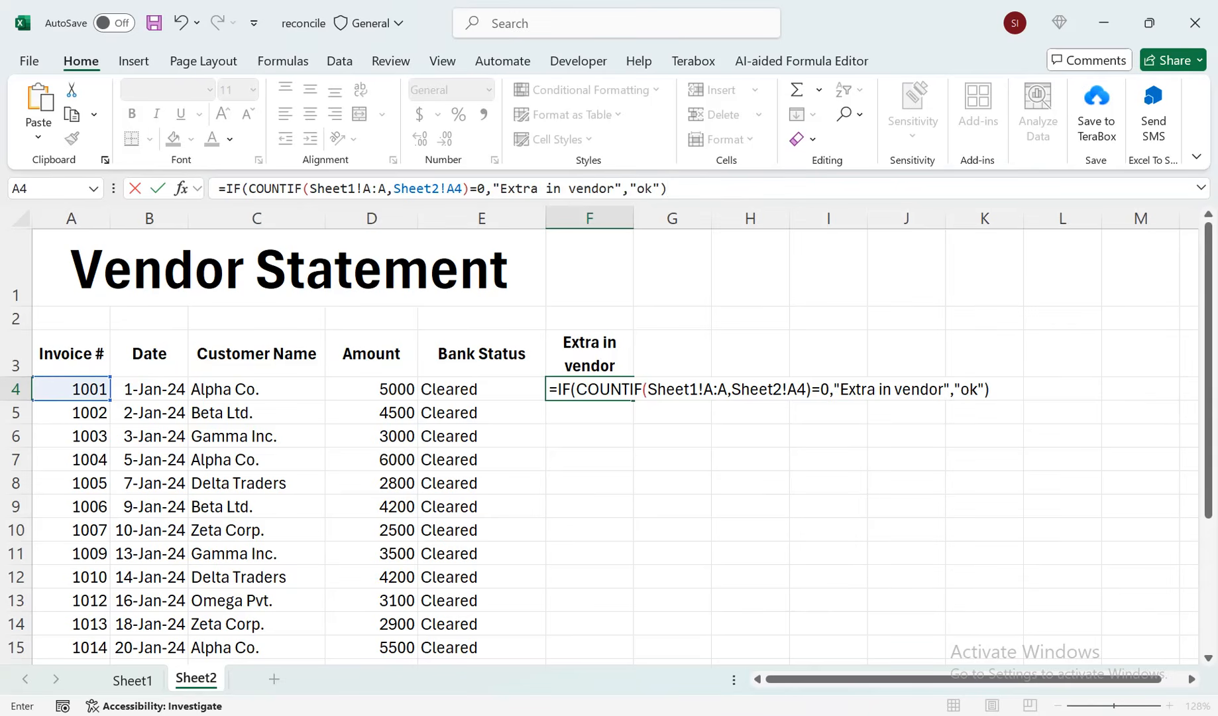
{"action": "key", "text": "Return"}
{"action": "key", "text": "Up"}
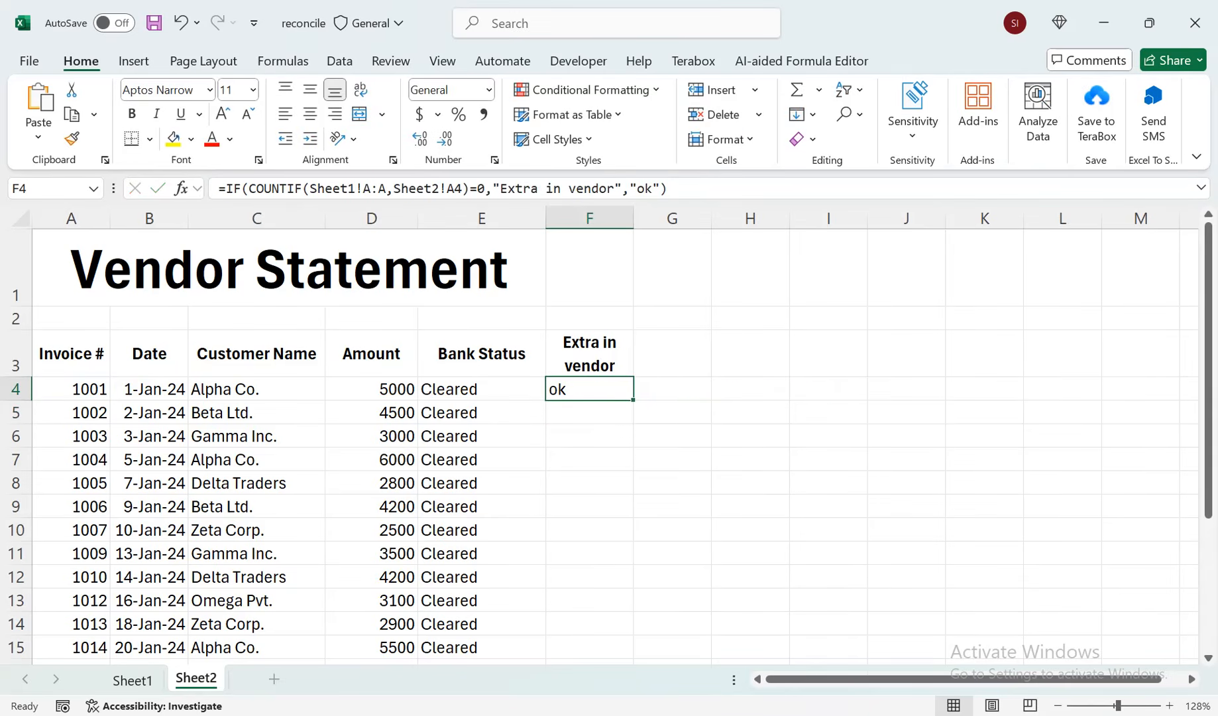
- Fill the F4 formula down through F22 and autofit column F to its contents
{"action": "double_click", "coordinate": [633, 399]}
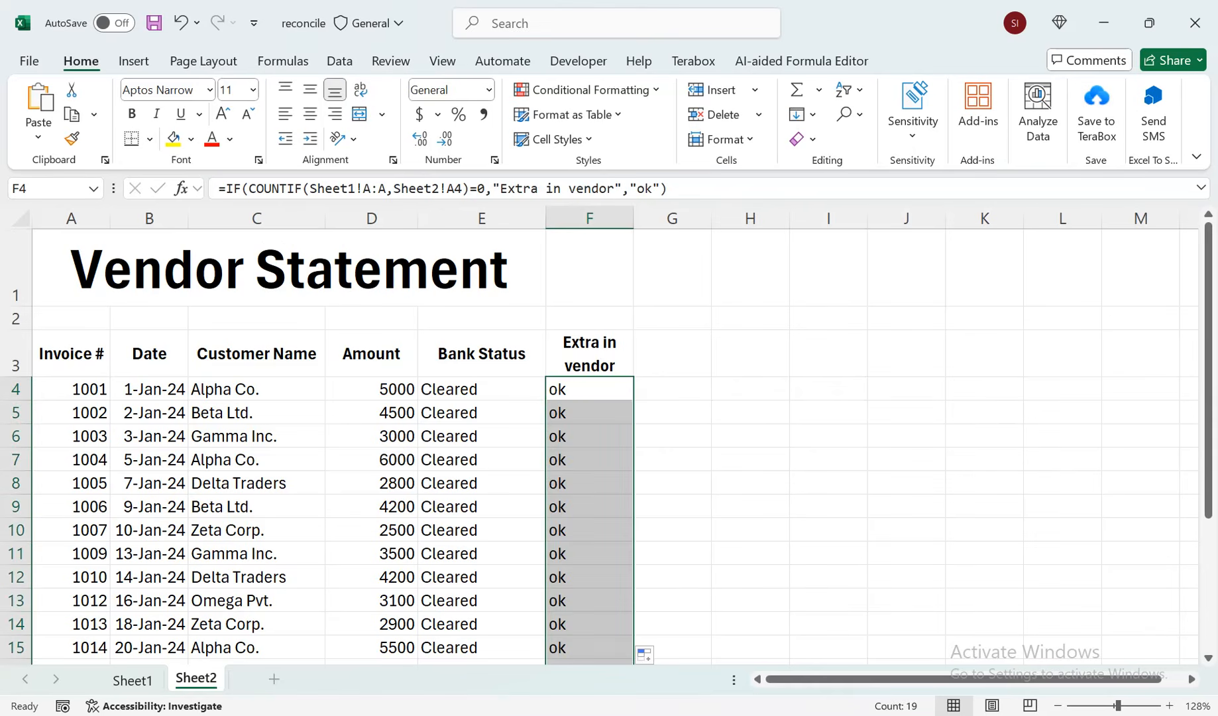
{"action": "left_click_drag", "start_coordinate": [1208, 372], "coordinate": [1208, 502]}
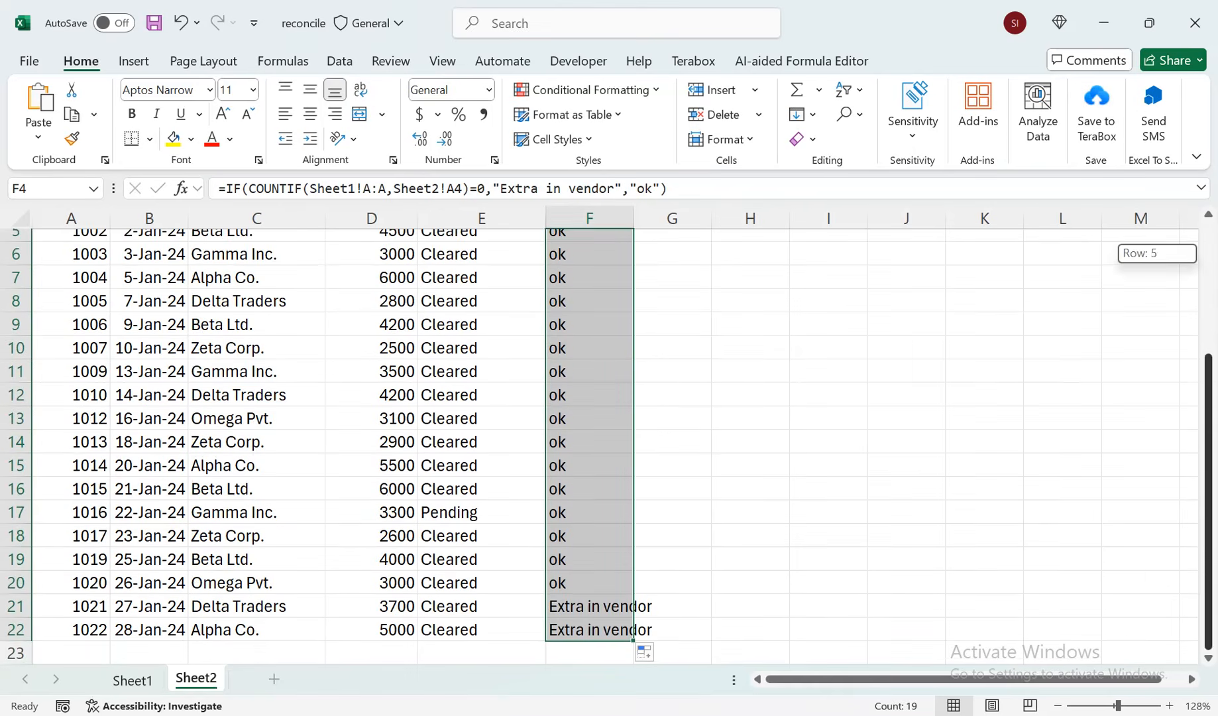
{"action": "double_click", "coordinate": [634, 218]}
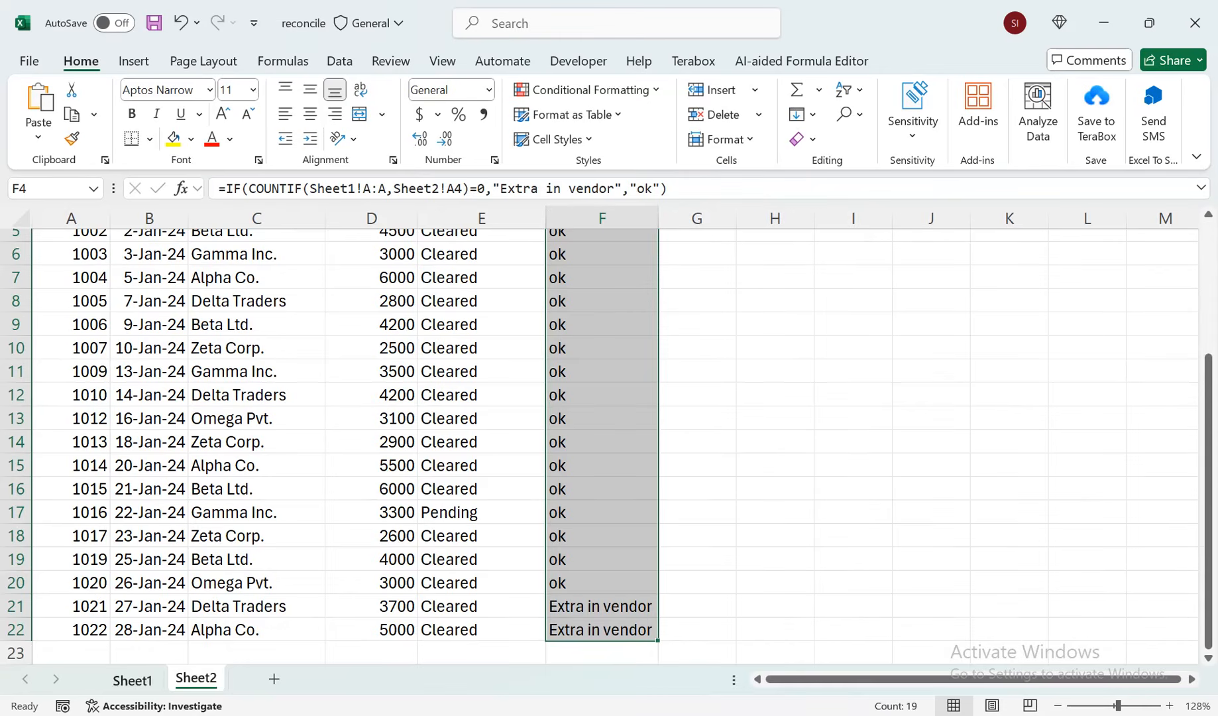
- Check the invoices flagged "Extra in vendor" against the ledger's invoice numbers on Sheet1, read the challenges list in the Word document, and return to Excel
{"action": "left_click", "coordinate": [132, 680]}
{"action": "mouse_move", "coordinate": [93, 634]}
{"action": "left_mouse_down"}
{"action": "mouse_move", "coordinate": [93, 673]}
{"action": "mouse_move", "coordinate": [93, 628]}
{"action": "left_mouse_up"}
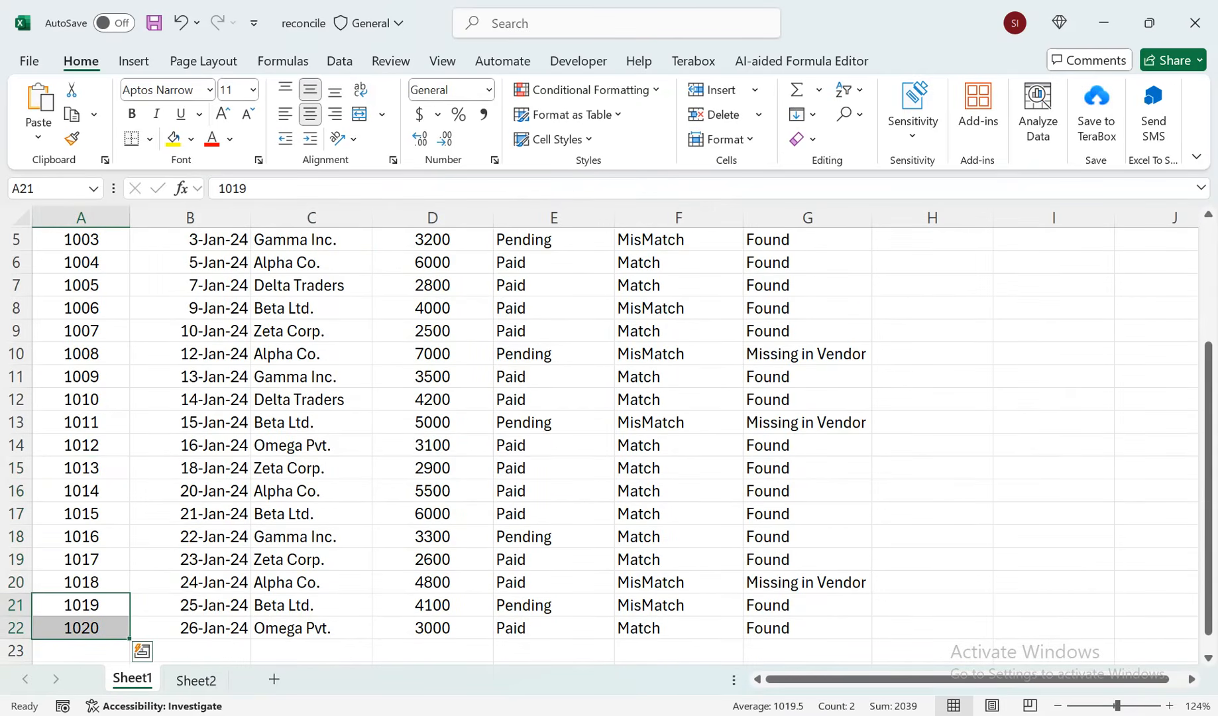
{"action": "left_click_drag", "start_coordinate": [93, 559], "coordinate": [93, 265]}
{"action": "left_click", "coordinate": [191, 473]}
{"action": "left_click", "coordinate": [196, 680]}
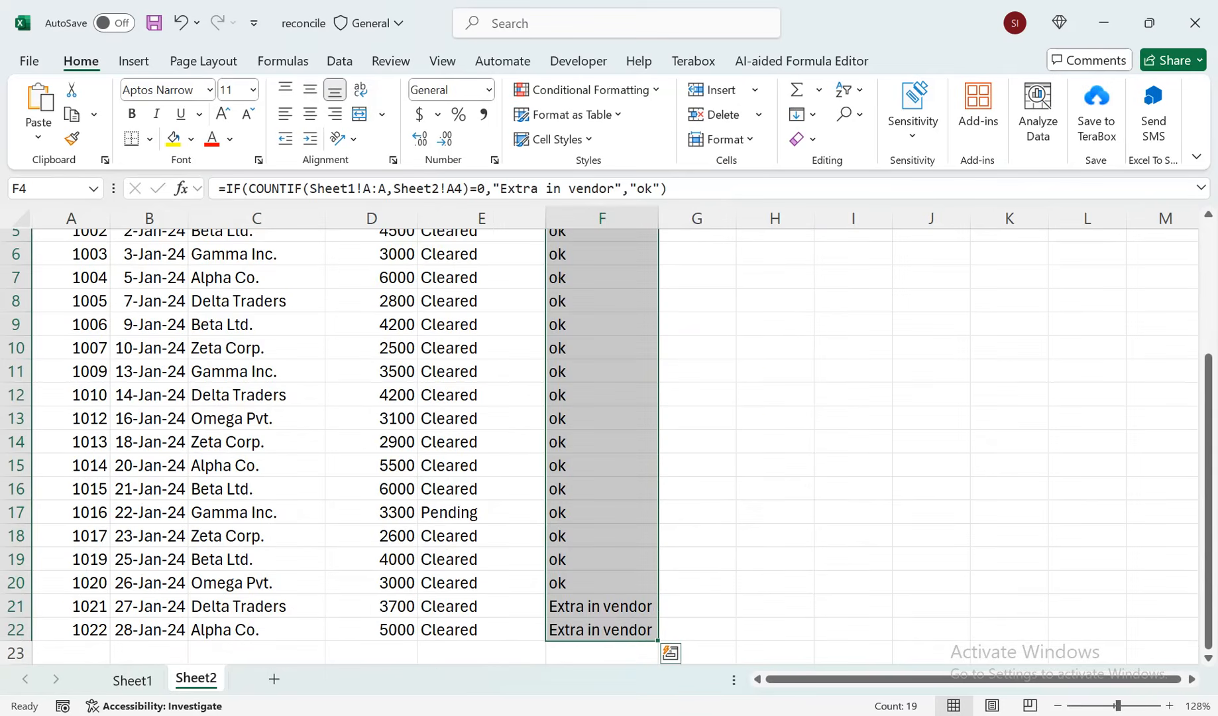
{"action": "left_click", "coordinate": [602, 559]}
{"action": "left_click_drag", "start_coordinate": [481, 512], "coordinate": [482, 273]}
{"action": "left_click", "coordinate": [602, 335]}
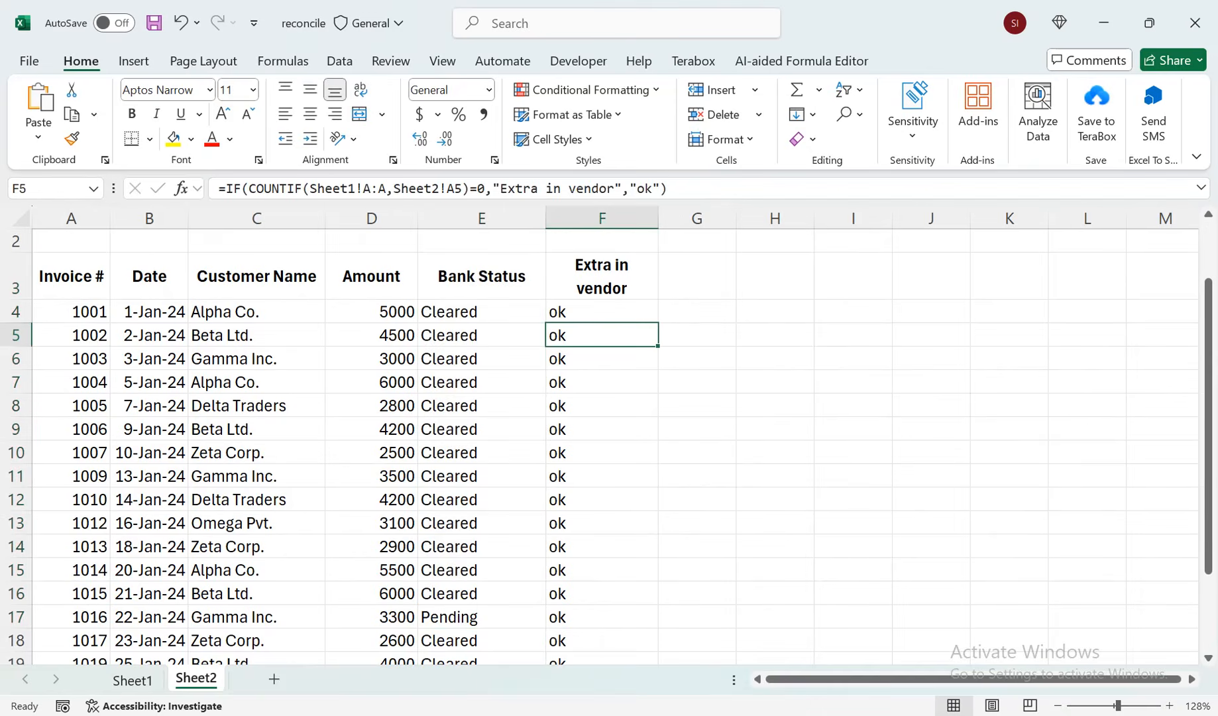
{"action": "scroll", "coordinate": [481, 389], "scroll_direction": "up", "scroll_amount": 1}
{"action": "left_click_drag", "start_coordinate": [482, 390], "coordinate": [417, 285]}
{"action": "left_click", "coordinate": [256, 353]}
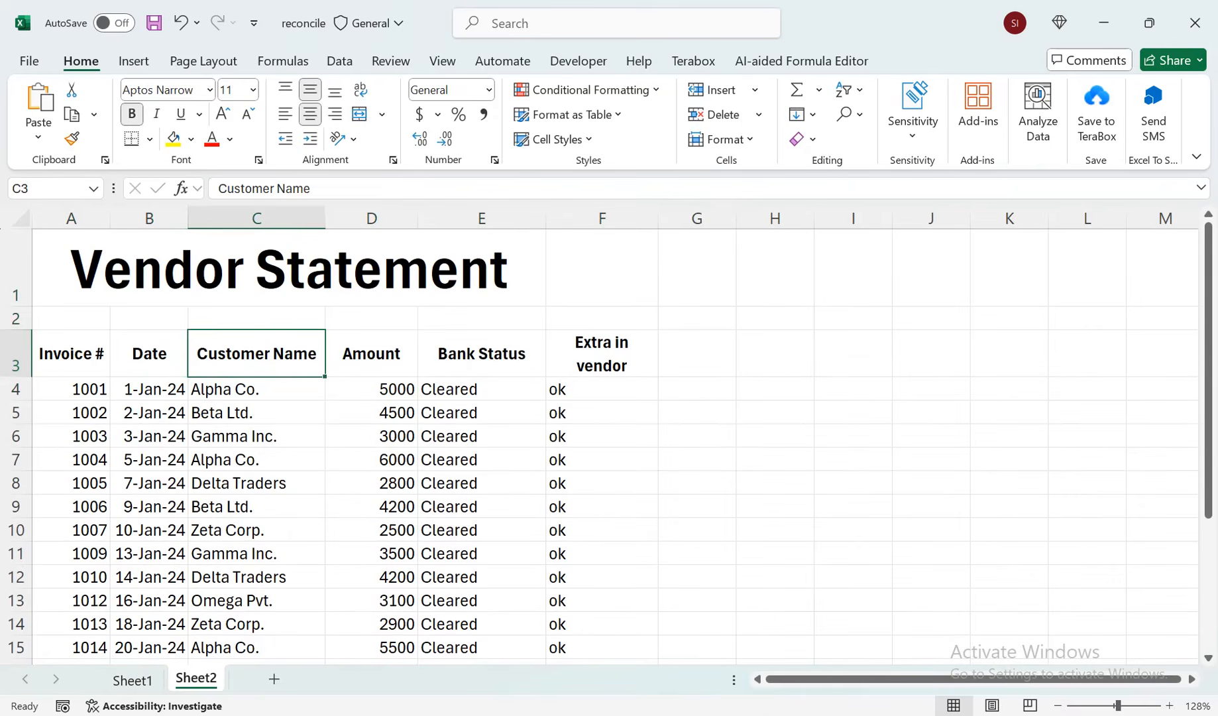
{"action": "key", "text": "alt+Tab"}
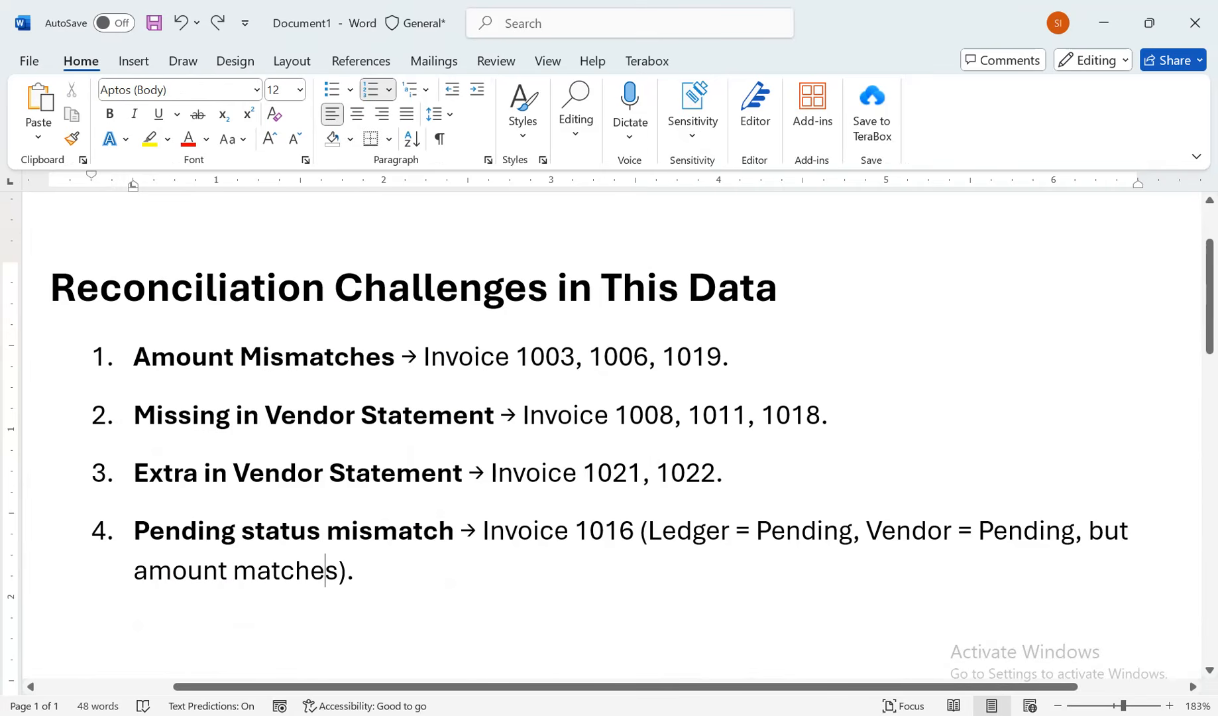
{"action": "key", "text": "alt+Tab"}
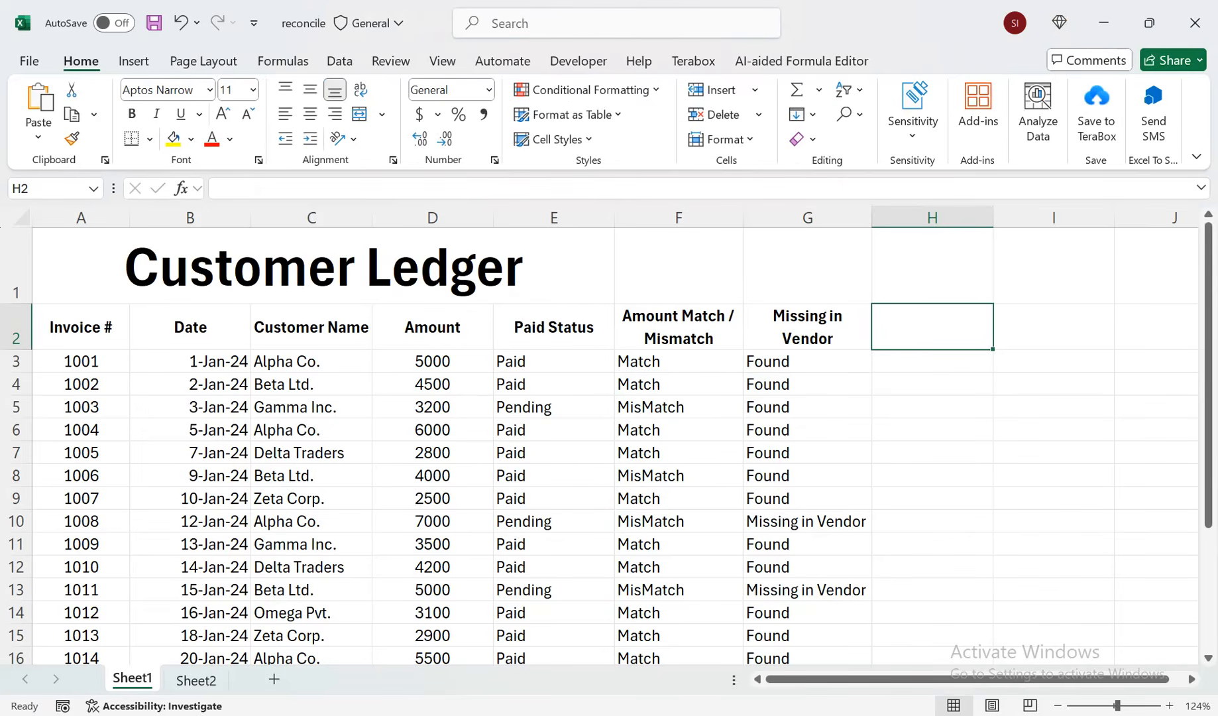
- Enter the header "Pending Status Mismatch" in H2 of the customer ledger on Sheet1
{"action": "type", "text": "Pe"}
{"action": "type", "text": "ndining"}
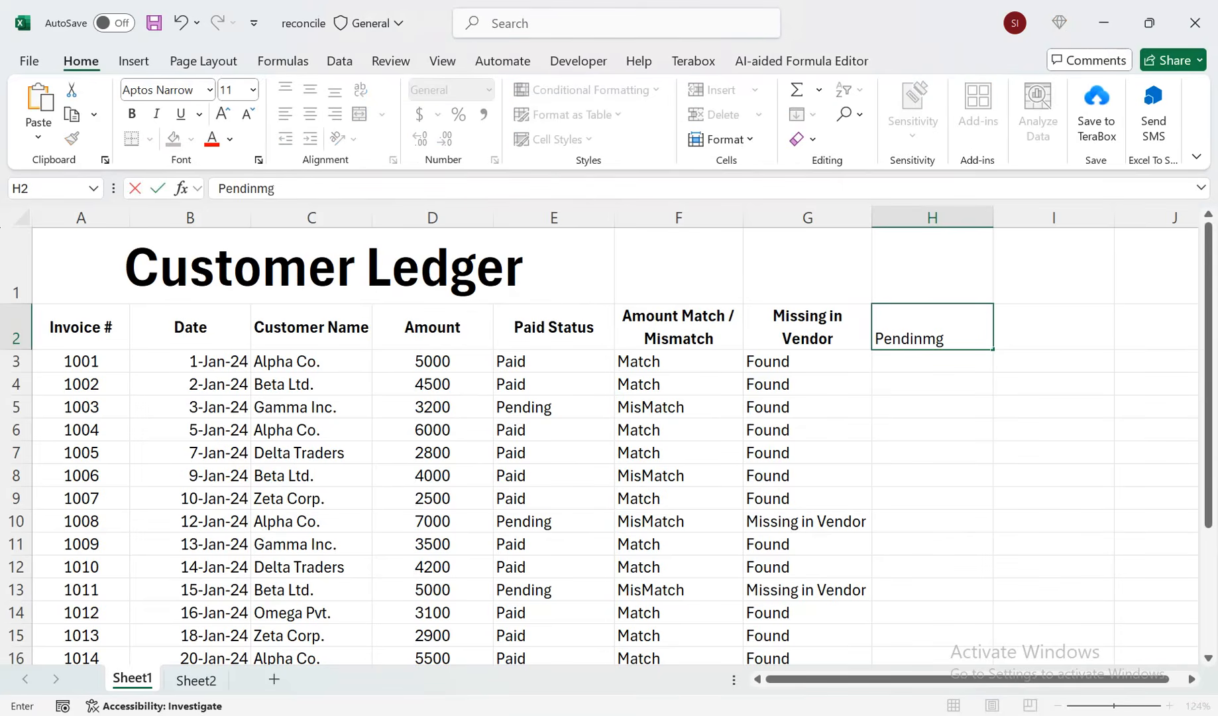
{"action": "key", "text": "BackSpace"}
{"action": "key", "text": "BackSpace"}
{"action": "key", "text": "BackSpace"}
{"action": "type", "text": "g Stts"}
{"action": "key", "text": "BackSpace"}
{"action": "key", "text": "BackSpace"}
{"action": "type", "text": "ayu"}
{"action": "key", "text": "BackSpace"}
{"action": "key", "text": "BackSpace"}
{"action": "type", "text": "tus Mai"}
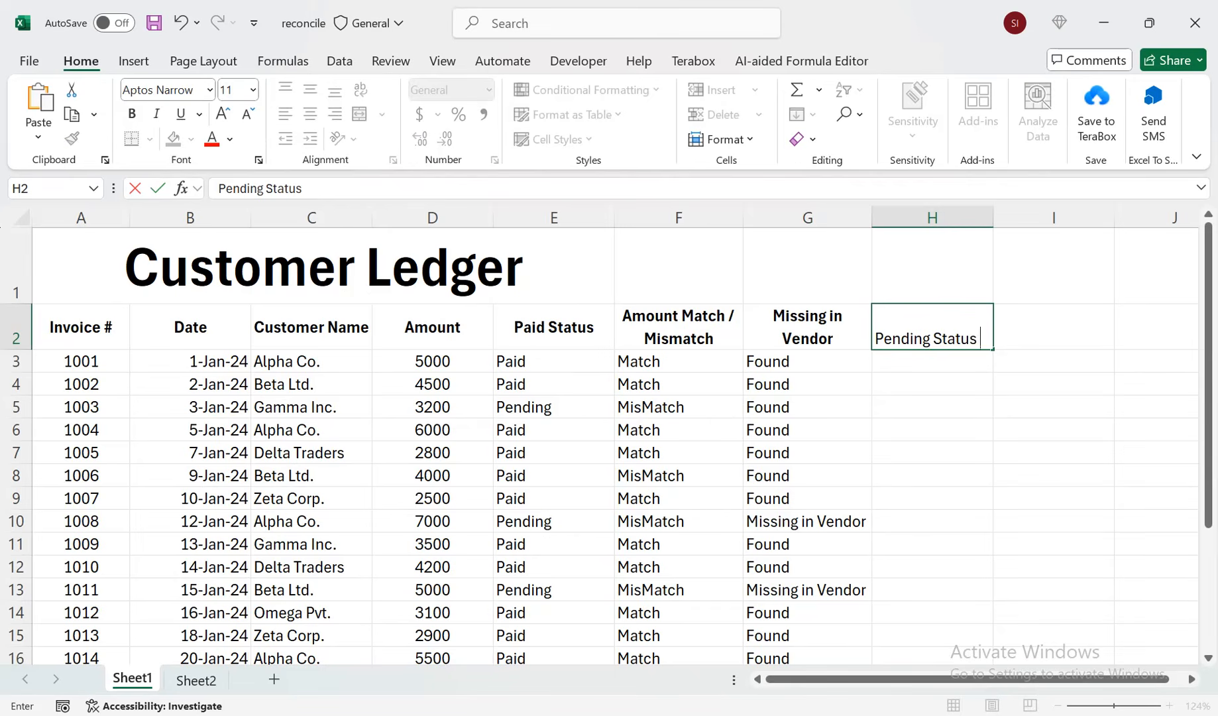
{"action": "key", "text": "BackSpace"}
{"action": "key", "text": "BackSpace"}
{"action": "type", "text": "ismatch"}
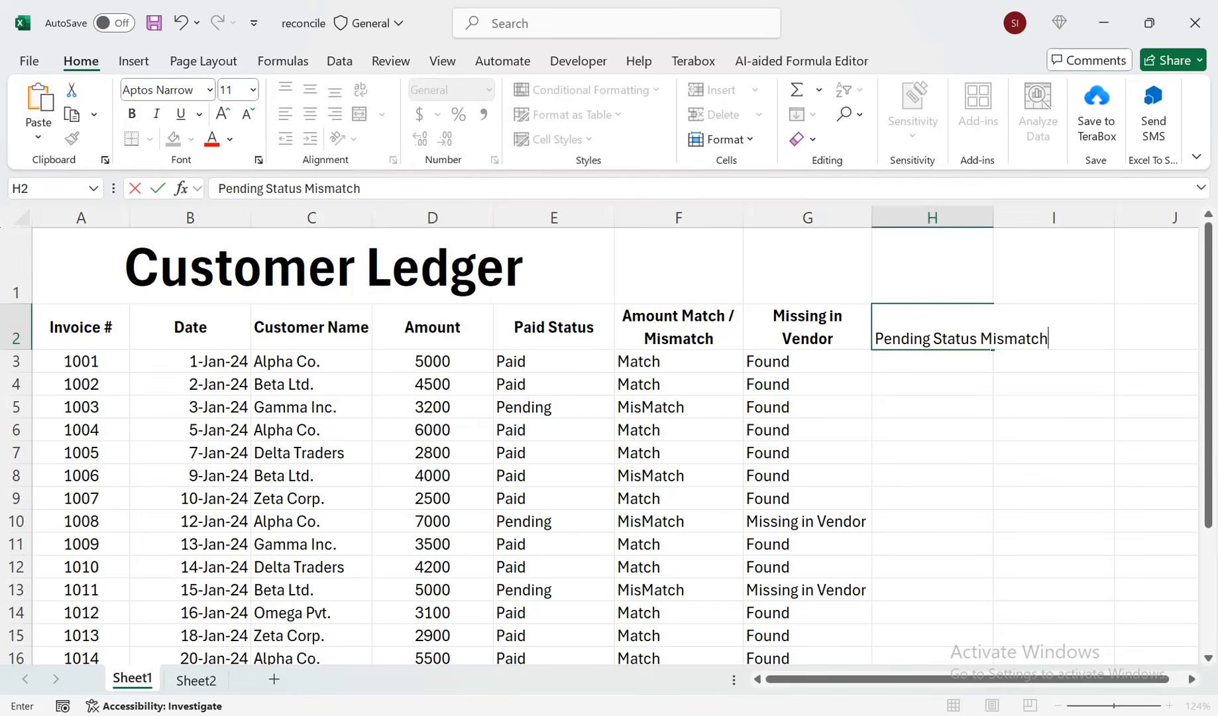
{"action": "key", "text": "Return"}
- Wrap the text of the H2 header and select the first data cell below it, H3
{"action": "left_click", "coordinate": [932, 326]}
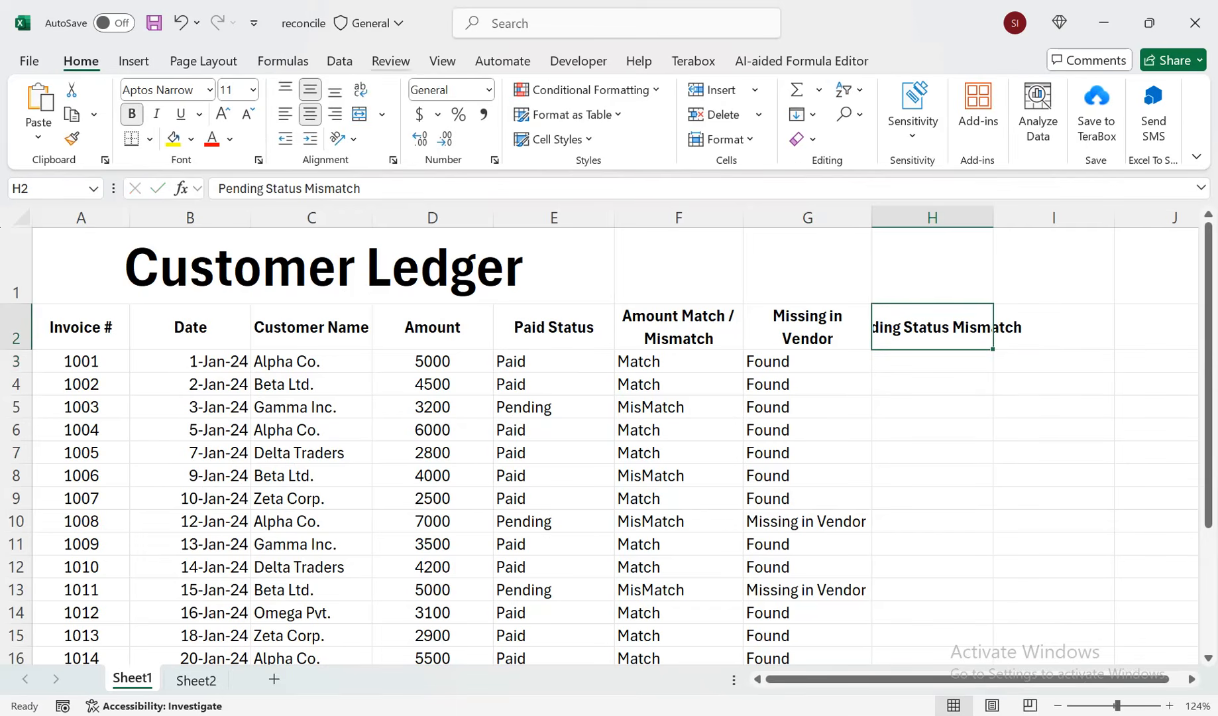
{"action": "left_click", "coordinate": [360, 89]}
{"action": "left_click", "coordinate": [933, 361]}
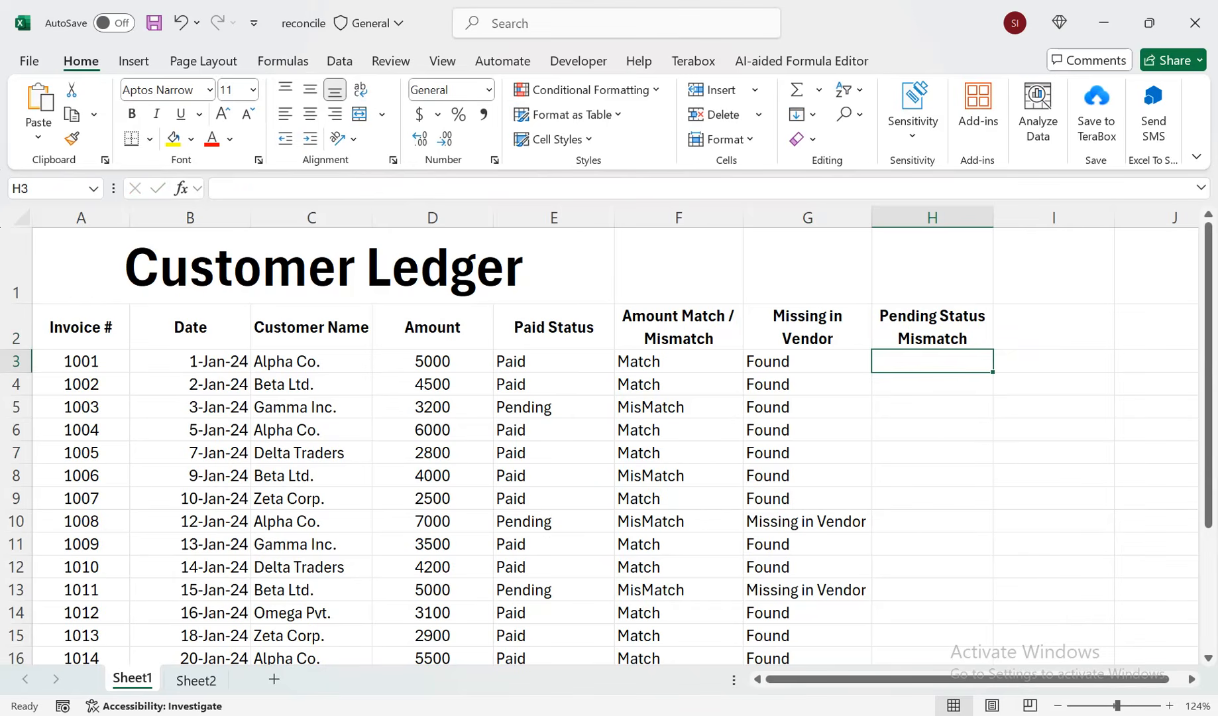
- Hide columns F and G, the amount match and missing-in-vendor columns, in the customer ledger
{"action": "left_click_drag", "start_coordinate": [679, 218], "coordinate": [856, 217]}
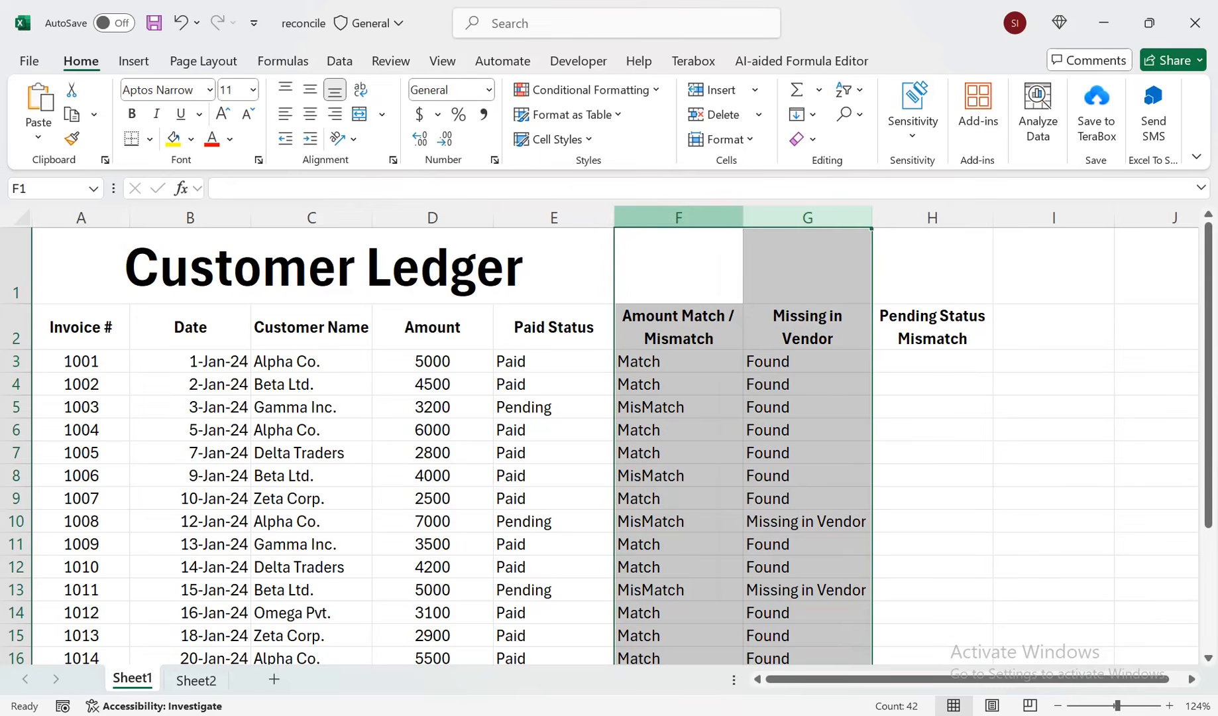
{"action": "right_click", "coordinate": [729, 219]}
{"action": "left_click", "coordinate": [775, 551]}
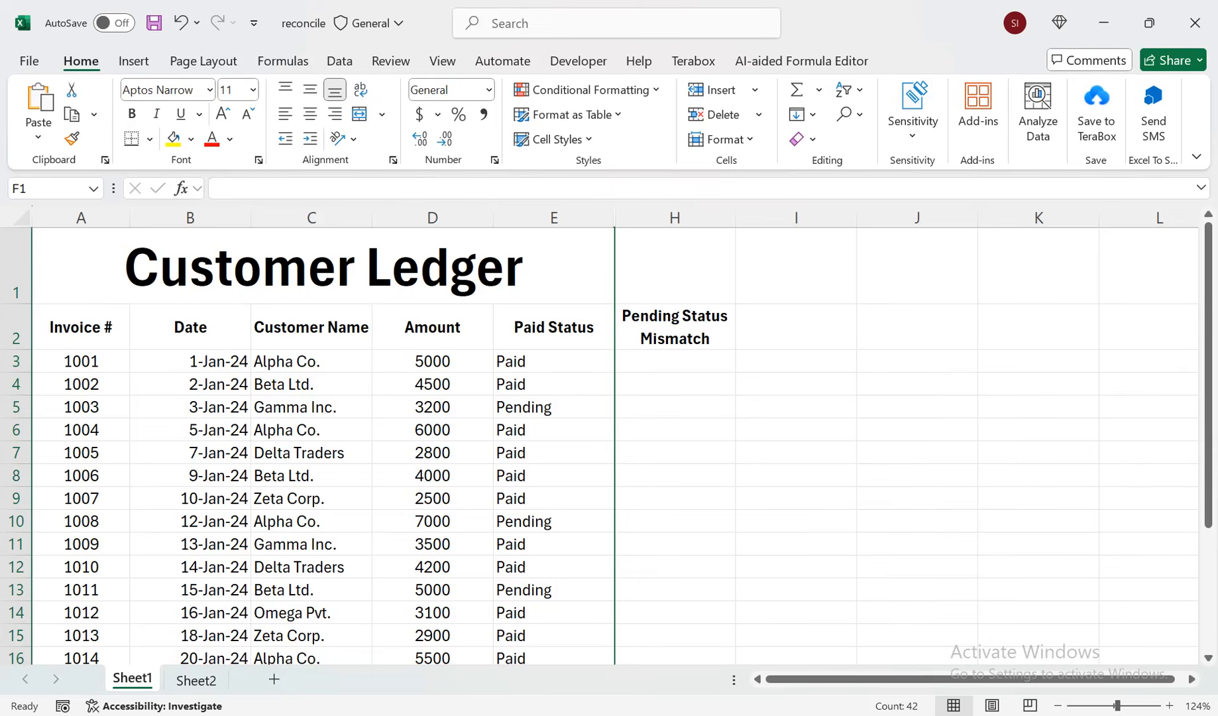
- Examine the ledger's Paid Status column on Sheet1 and the vendor statement's Bank Status column on Sheet2
{"action": "left_click", "coordinate": [675, 361]}
{"action": "key", "text": "Left"}
{"action": "key", "text": "shift+Down"}
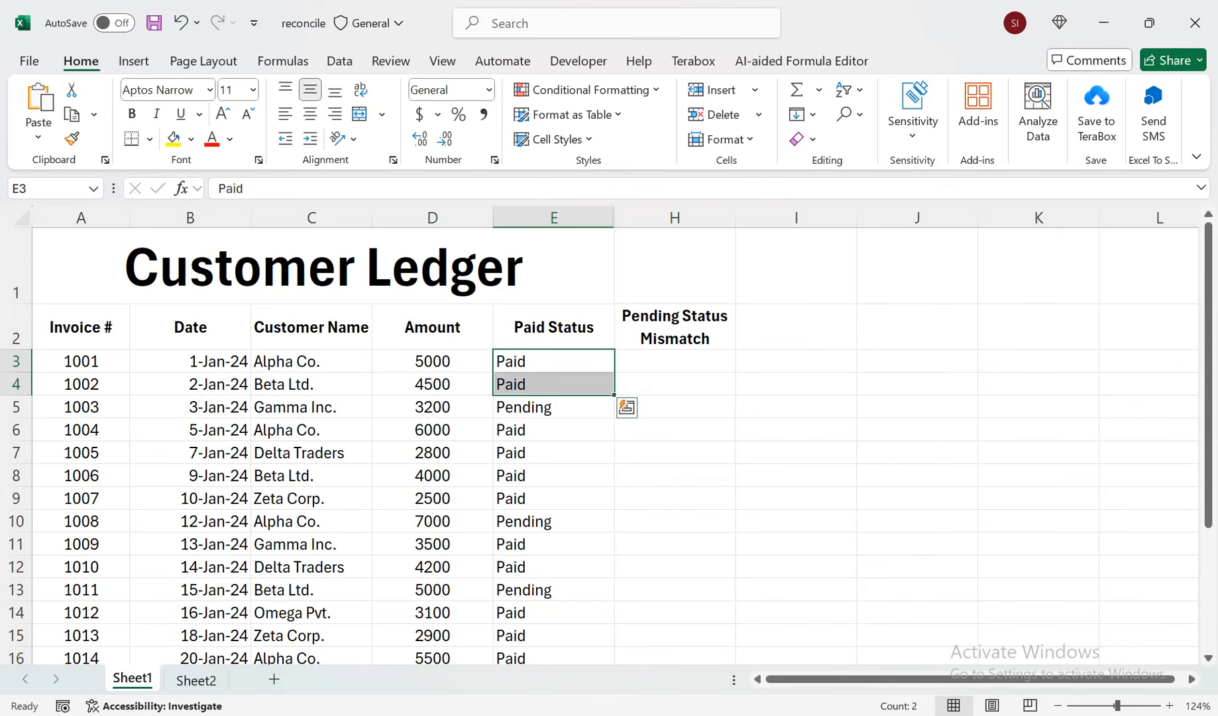
{"action": "left_click", "coordinate": [312, 567]}
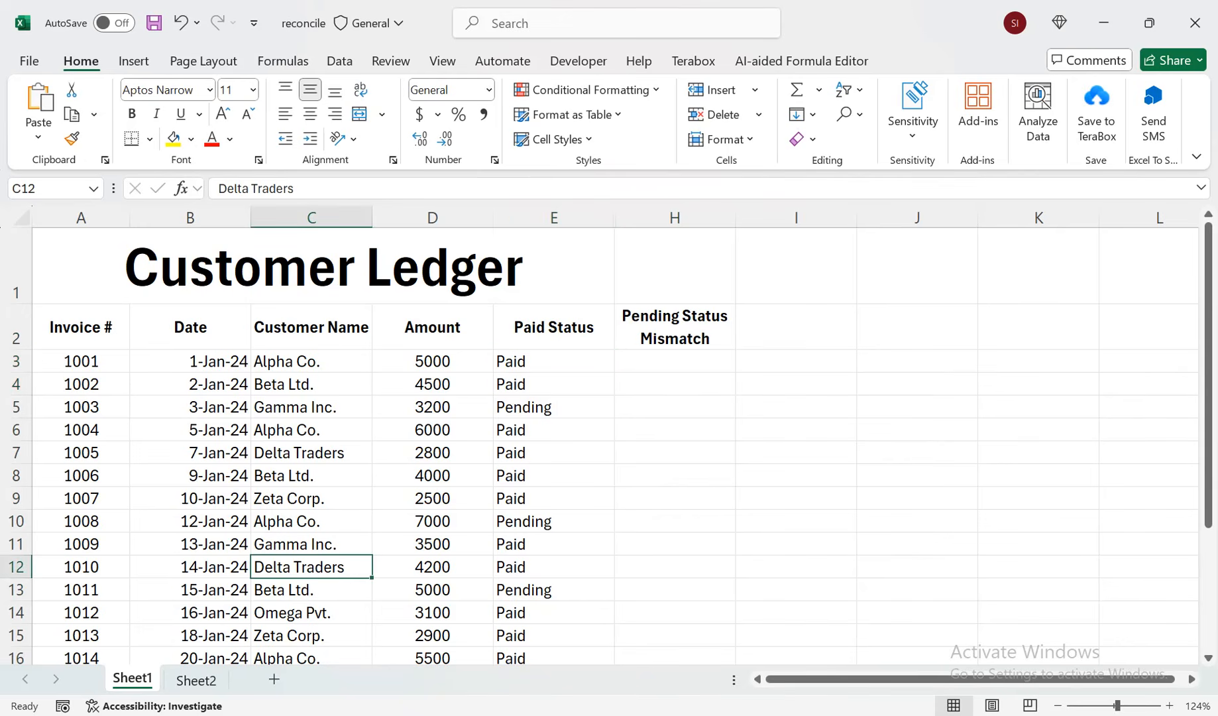
{"action": "left_click", "coordinate": [197, 681]}
{"action": "left_click", "coordinate": [482, 354]}
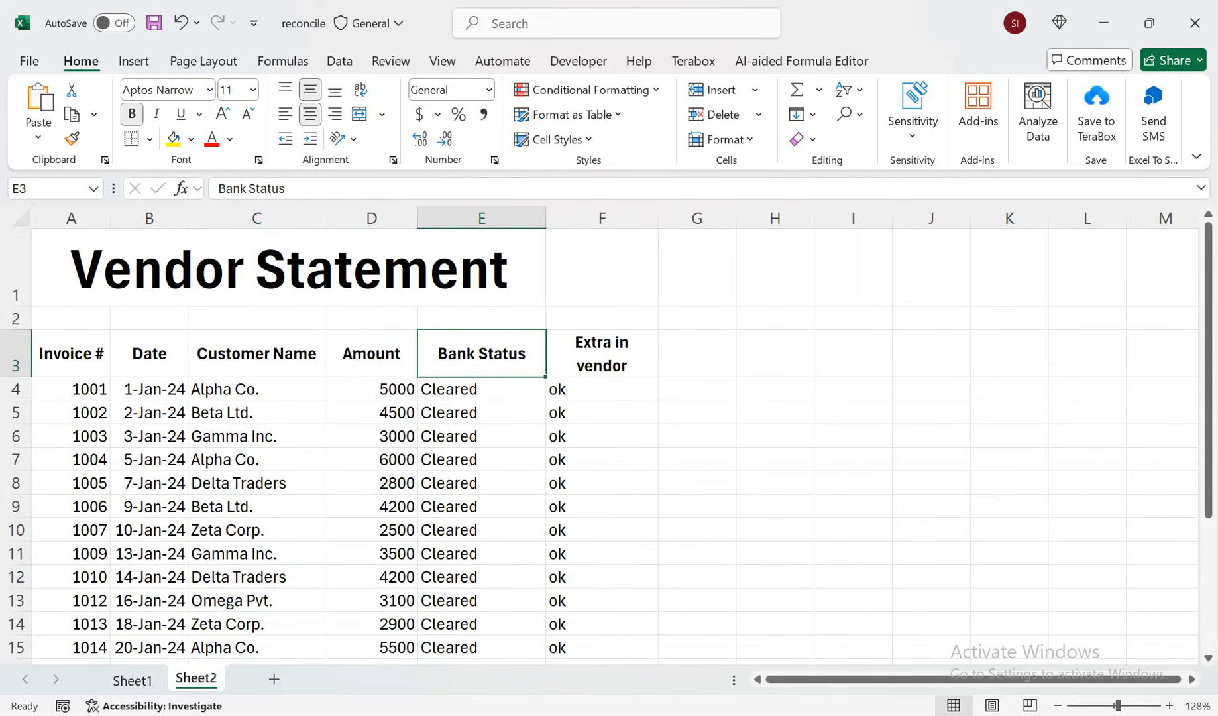
- Compare the Paid and Pending entries in the Sheet1 ledger with the Cleared and Pending bank statuses on Sheet2
{"action": "key", "text": "Down"}
{"action": "key", "text": "shift+Down"}
{"action": "key", "text": "shift+Down"}
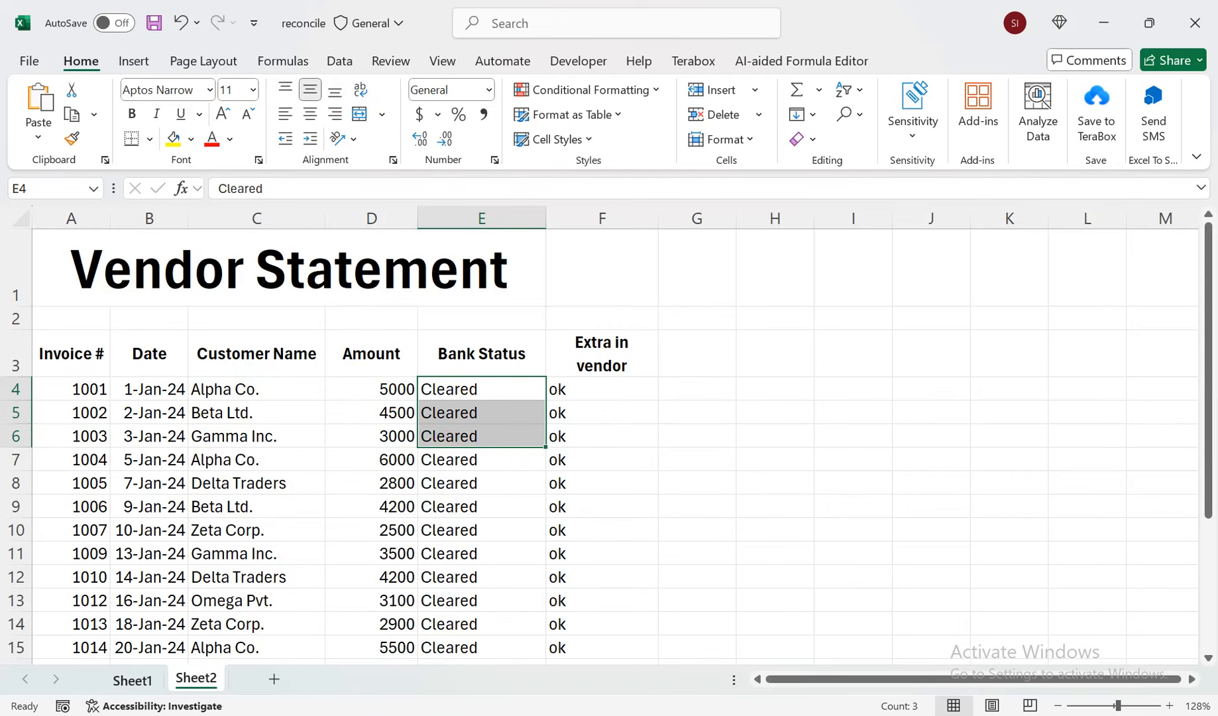
{"action": "left_click", "coordinate": [133, 680]}
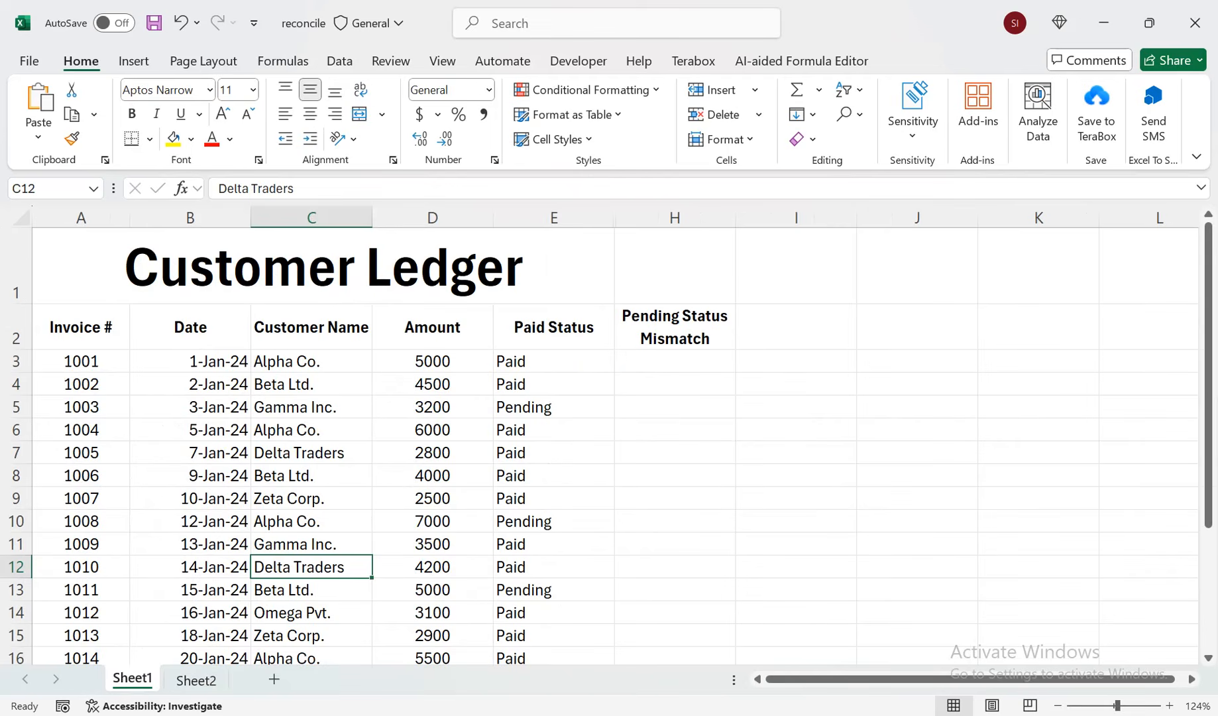
{"action": "left_click", "coordinate": [554, 361]}
{"action": "left_click", "coordinate": [195, 680]}
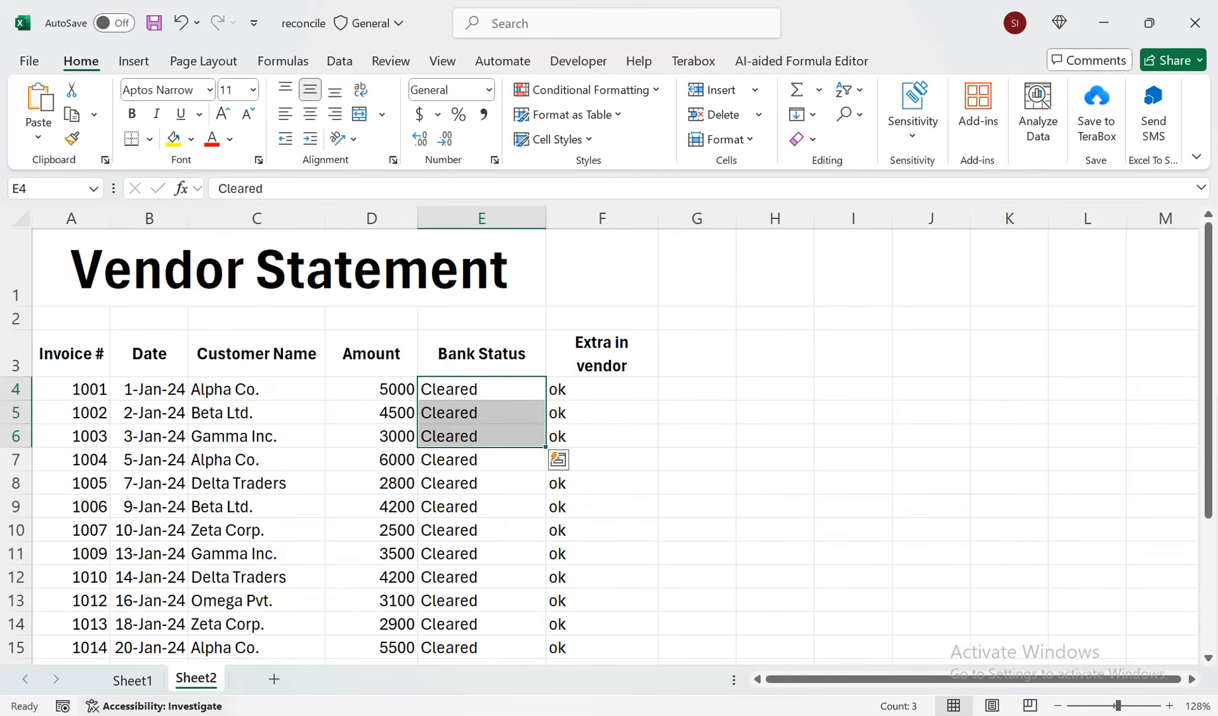
{"action": "left_click", "coordinate": [132, 680]}
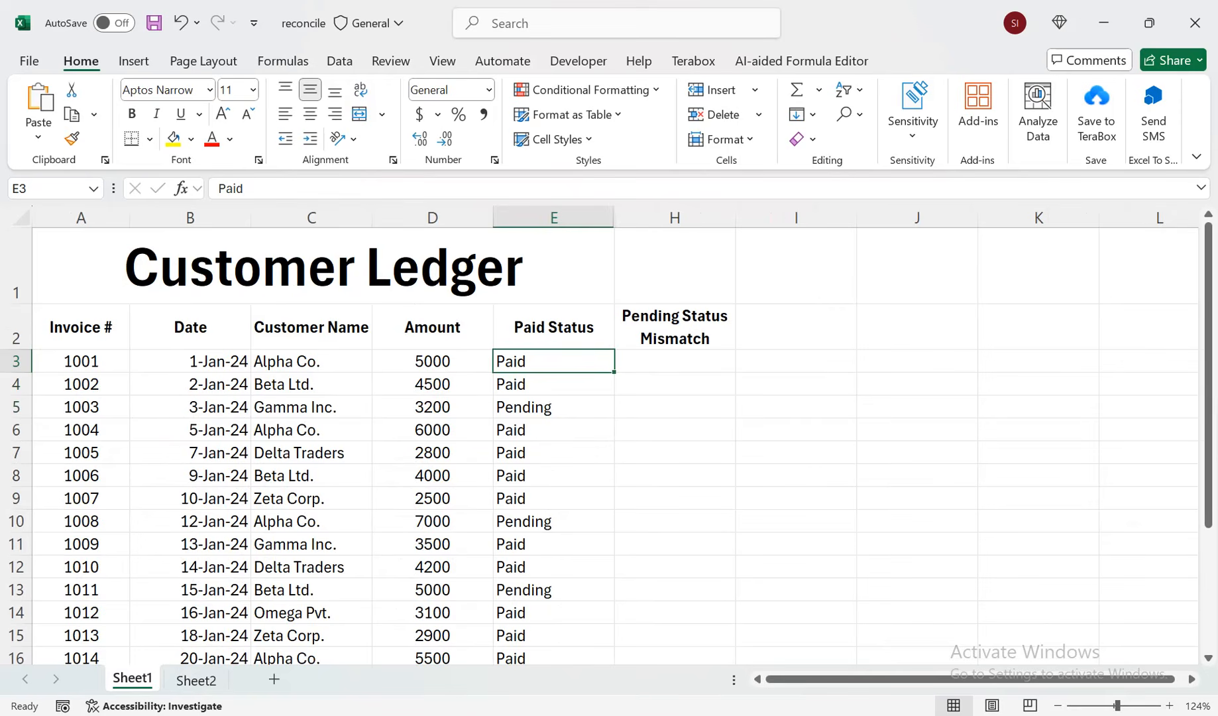
{"action": "left_click", "coordinate": [553, 407]}
{"action": "left_click", "coordinate": [195, 680]}
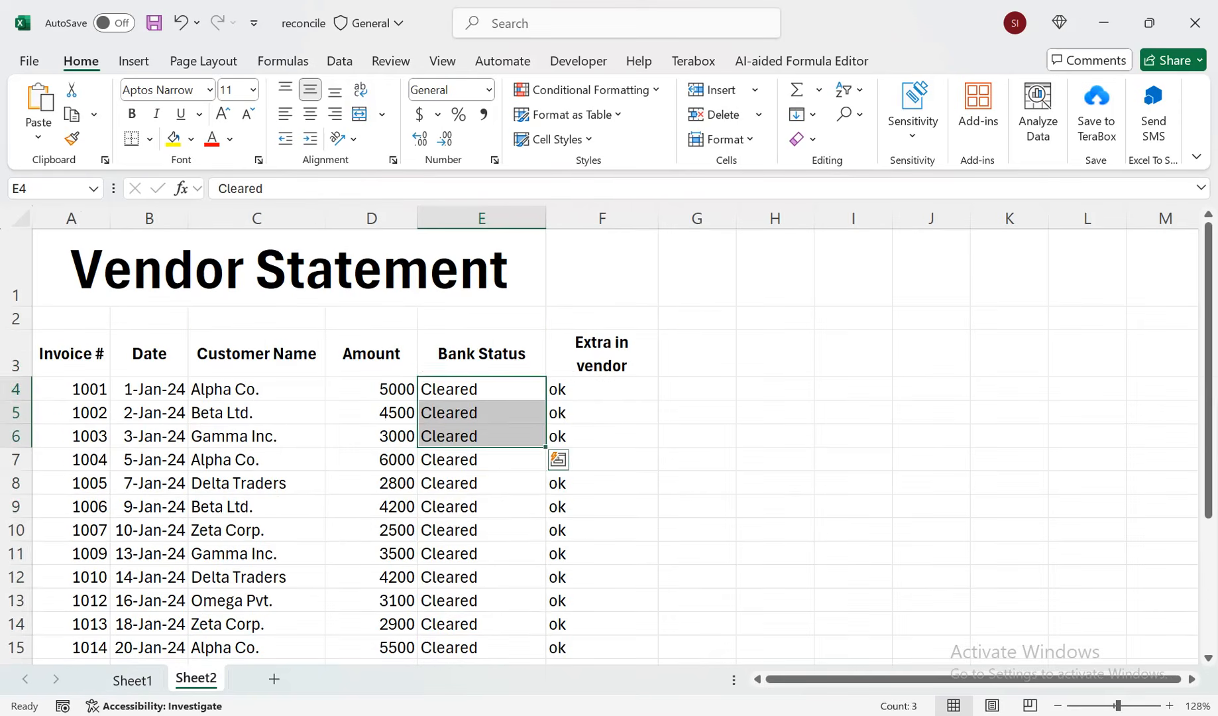
{"action": "left_click_drag", "start_coordinate": [481, 481], "coordinate": [482, 594]}
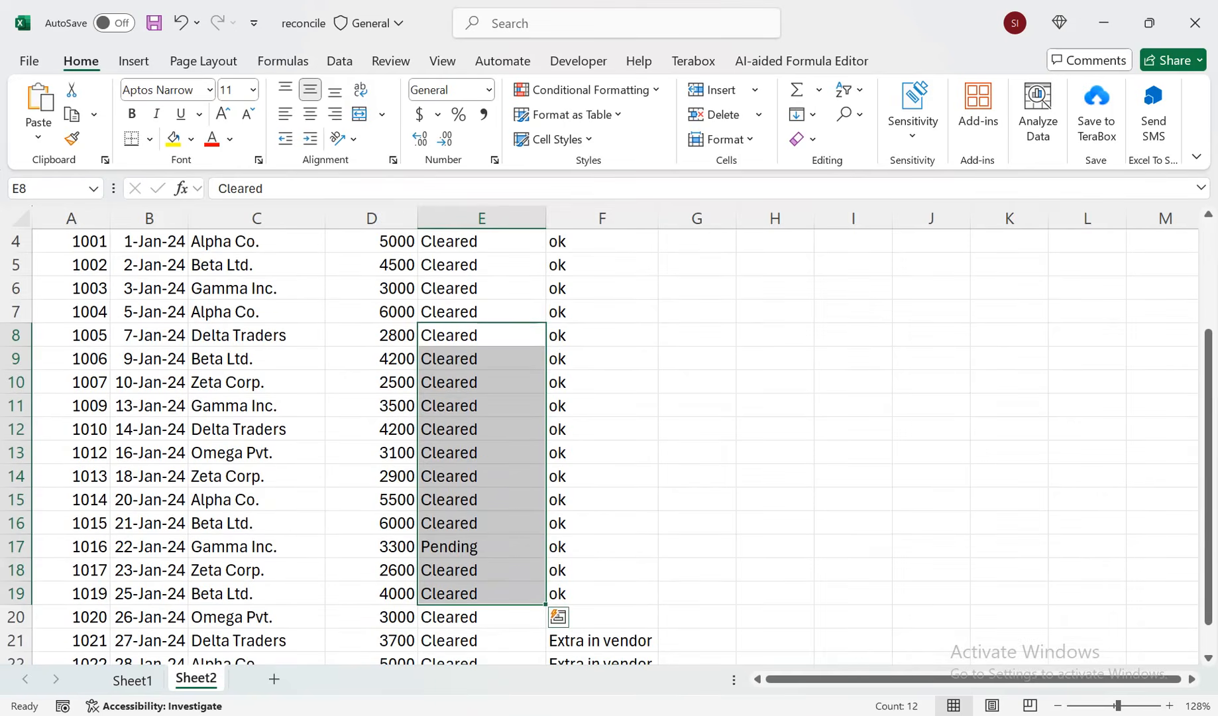
{"action": "left_click", "coordinate": [481, 547]}
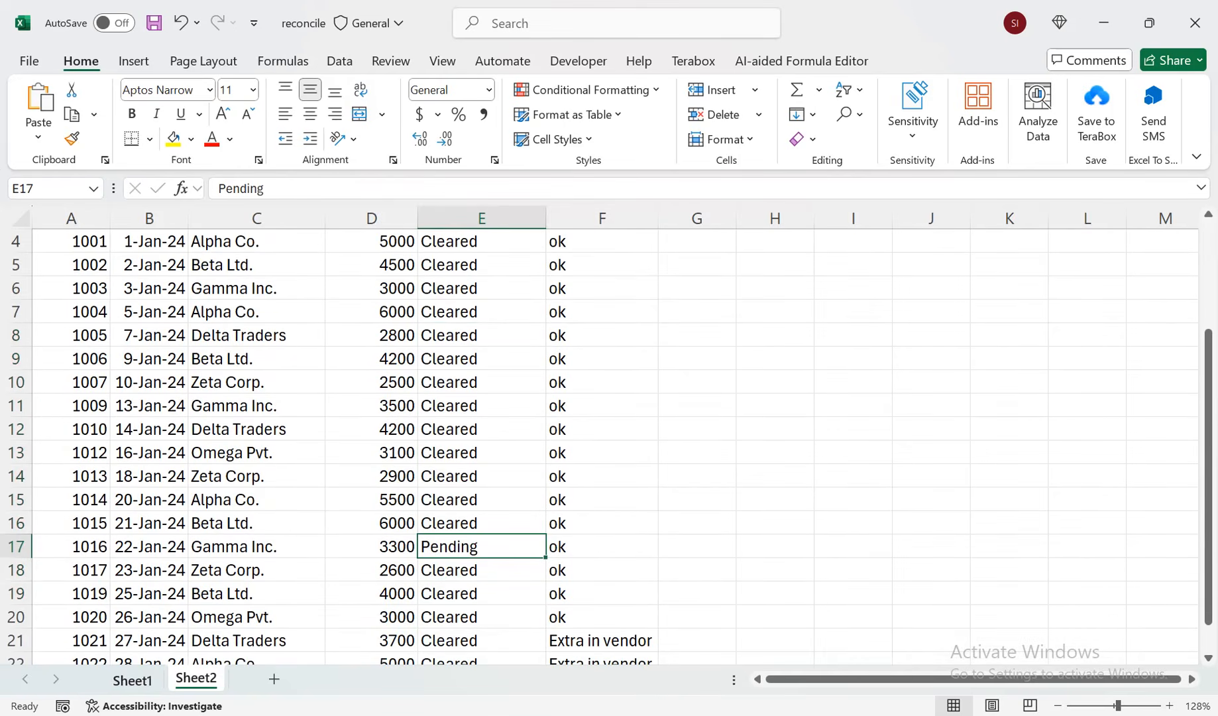
{"action": "left_click", "coordinate": [132, 680]}
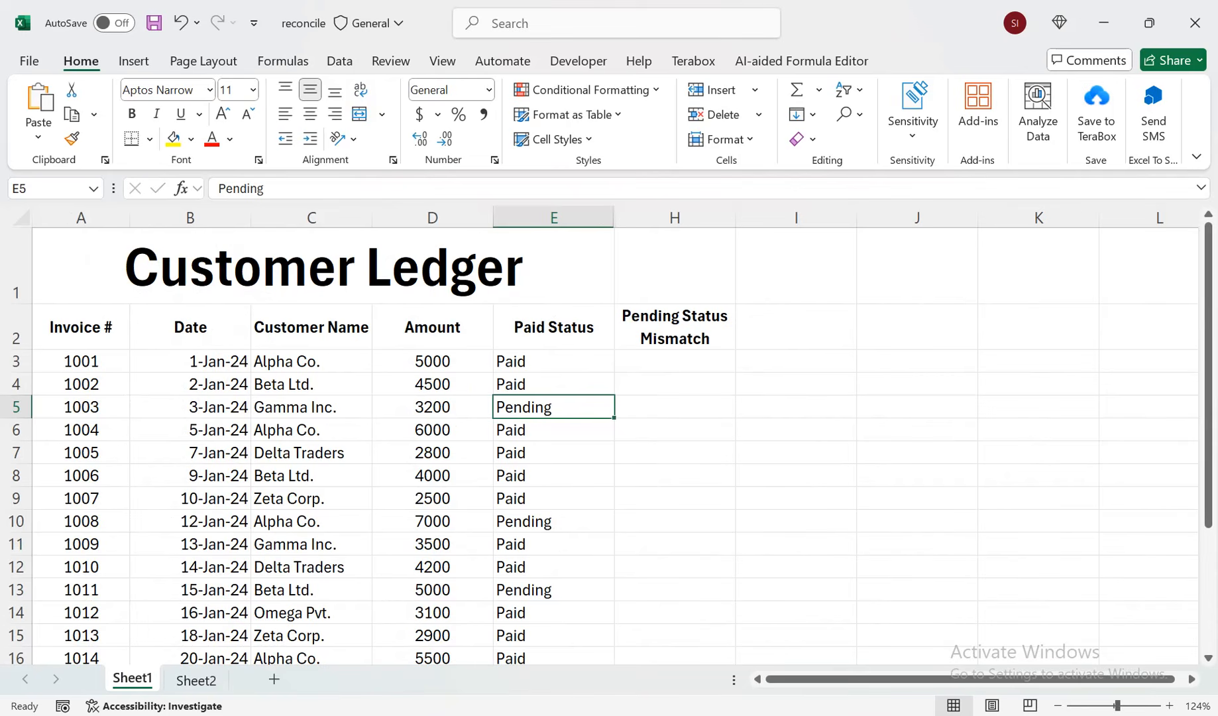
{"action": "key", "text": "ctrl+Page_Down"}
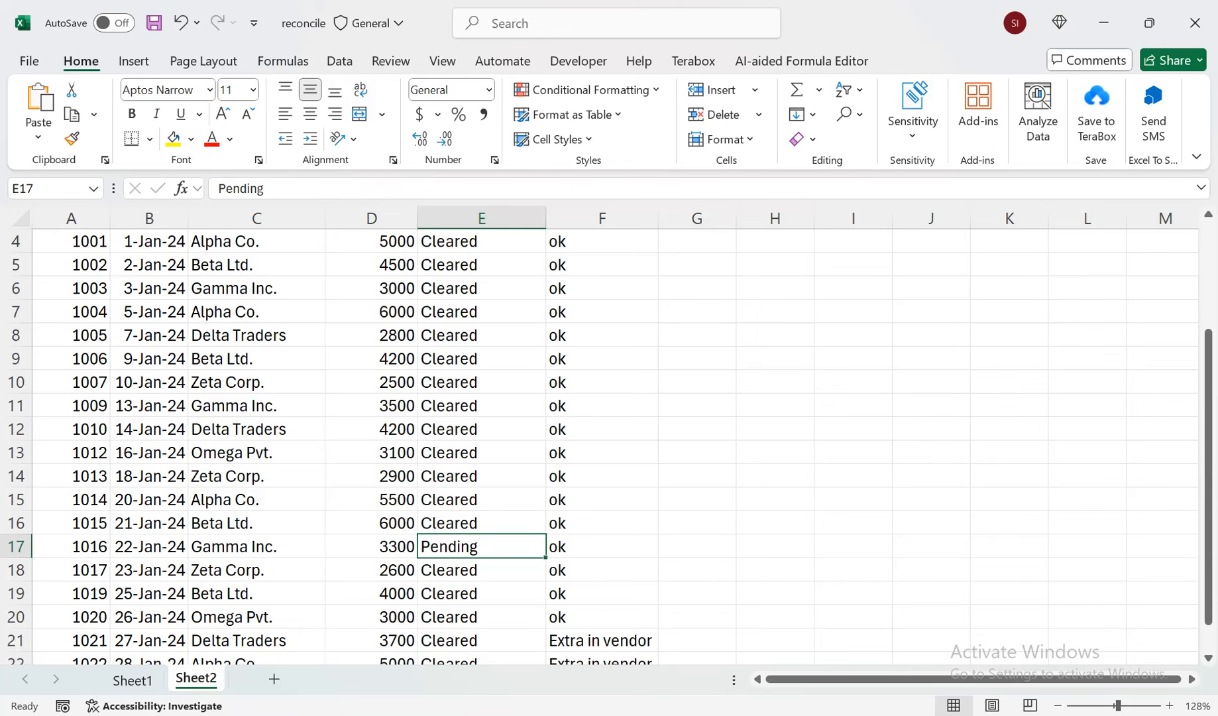
{"action": "key", "text": "ctrl+Page_Up"}
- Start a formula in H3 of the customer ledger with =IF(IF(E3="Paid","Cleared",E3) to translate the paid status
{"action": "left_click", "coordinate": [675, 361]}
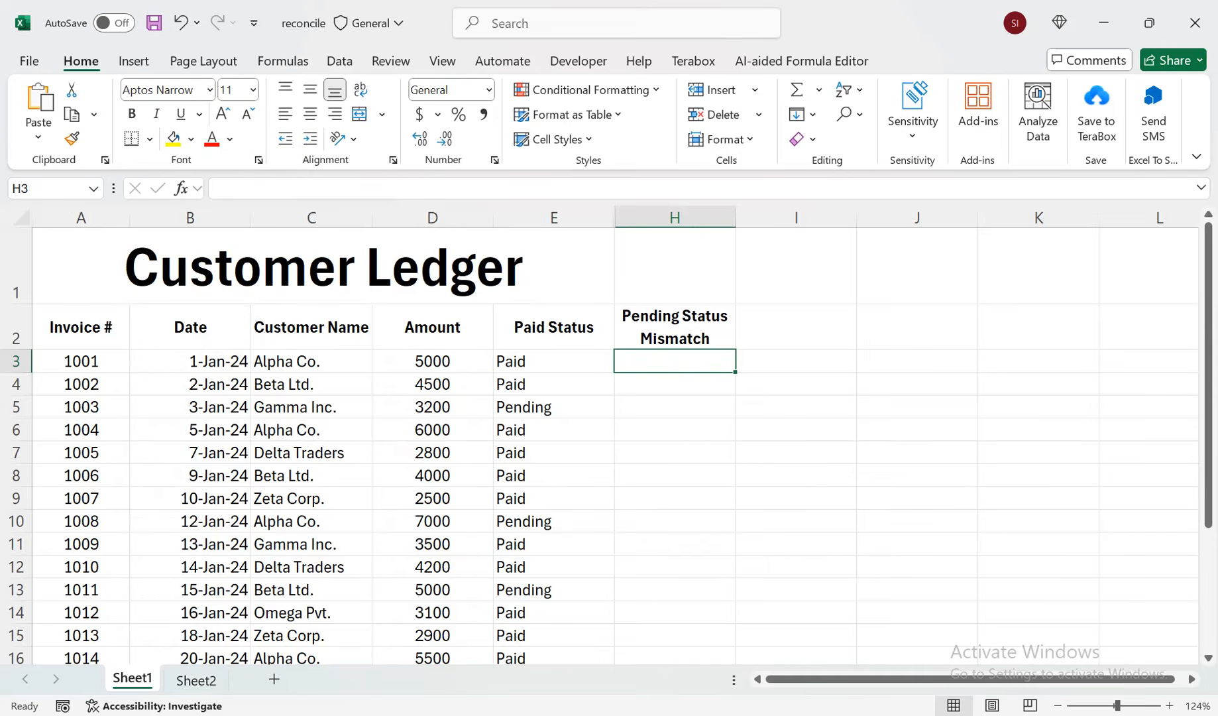
{"action": "type", "text": "=IF("}
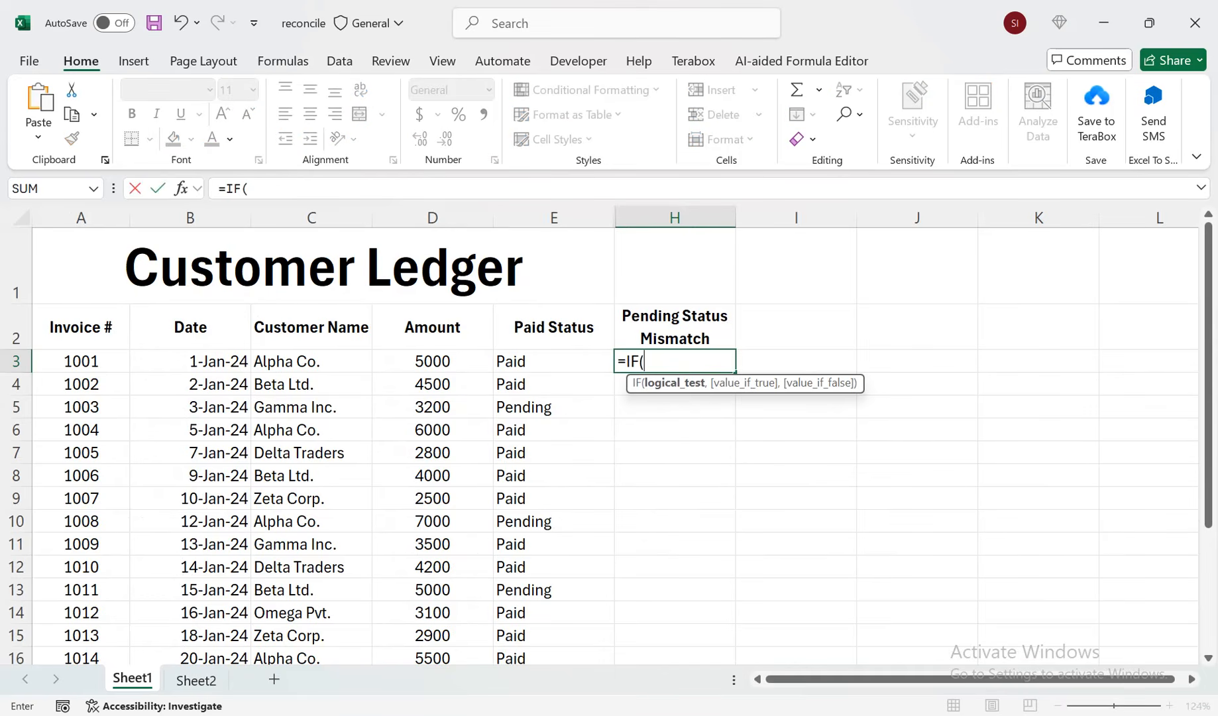
{"action": "type", "text": "IF("}
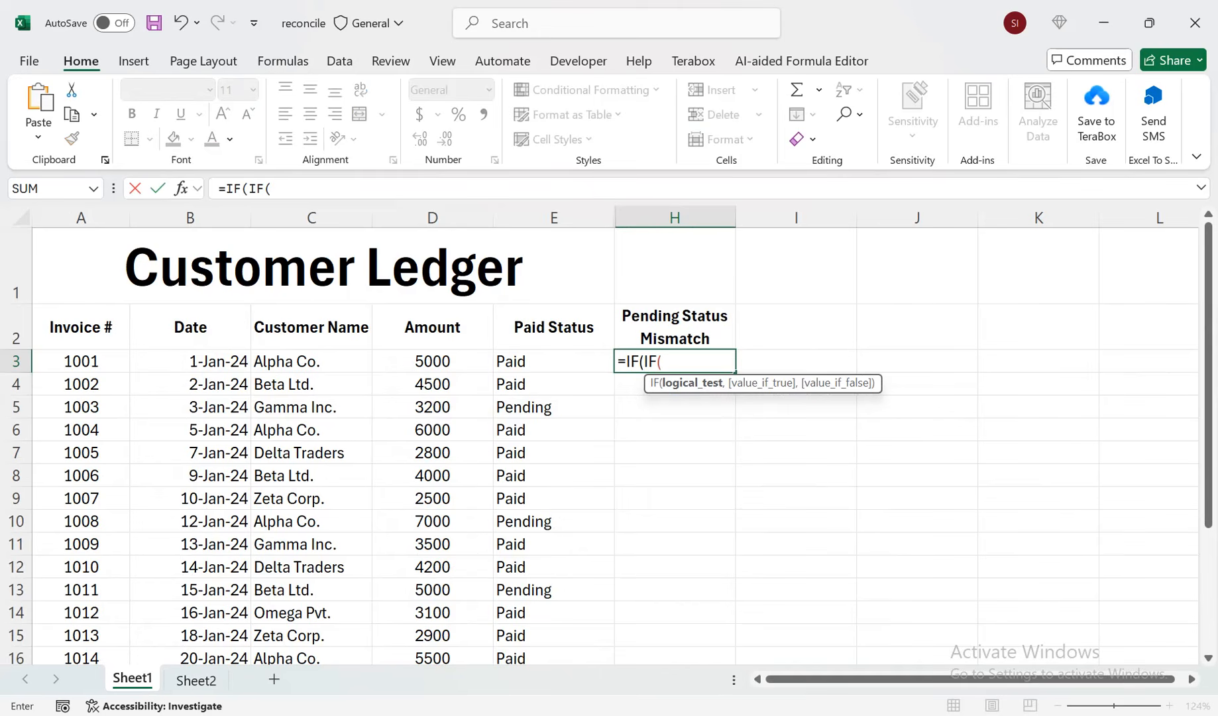
{"action": "key", "text": "Left"}
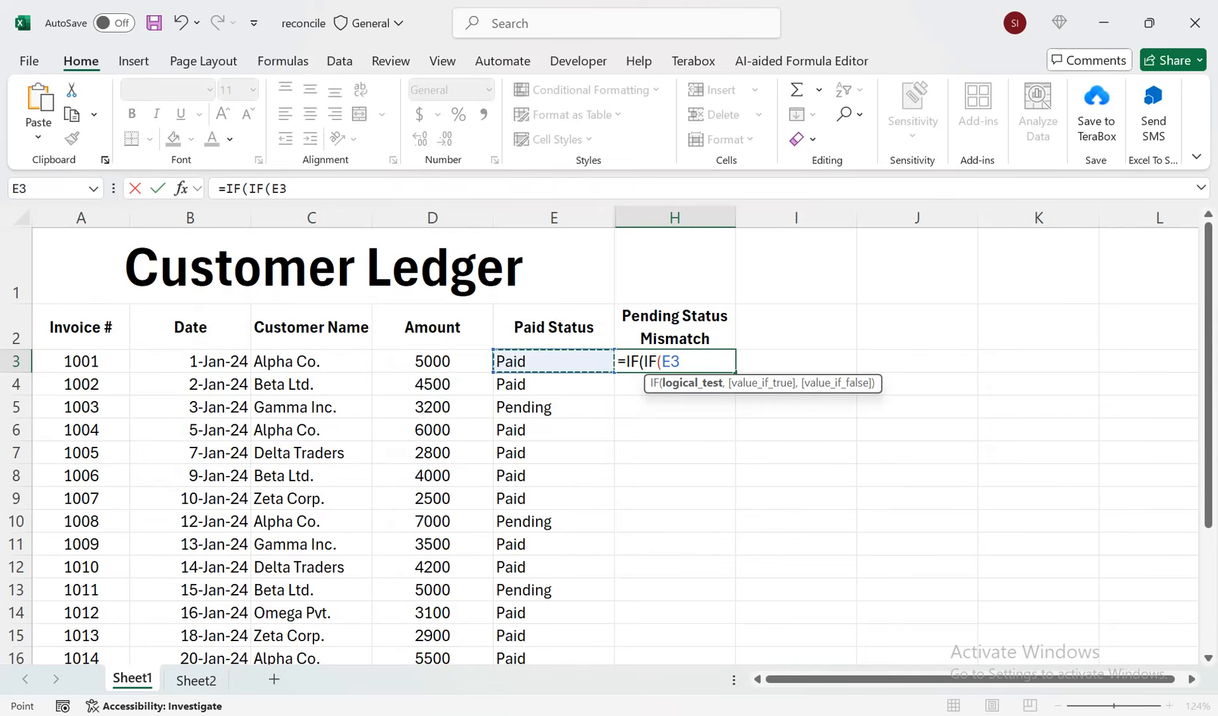
{"action": "type", "text": "=\"Paid"}
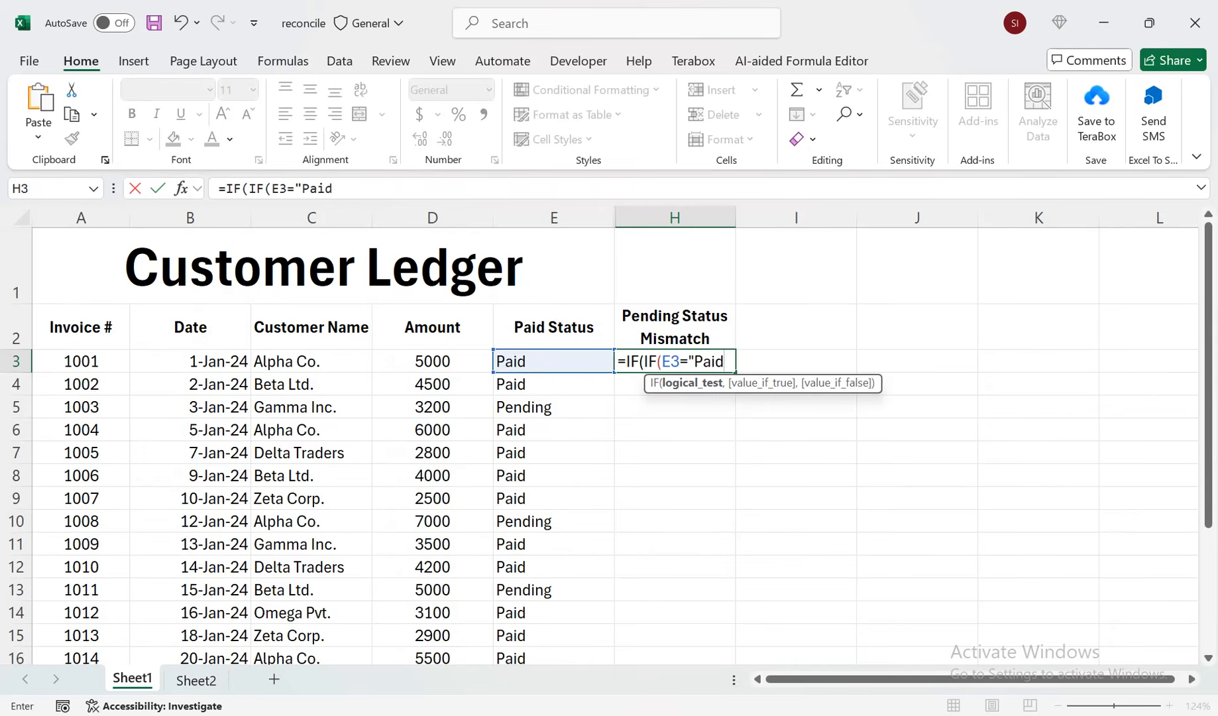
{"action": "type", "text": "\""}
{"action": "type", "text": ","}
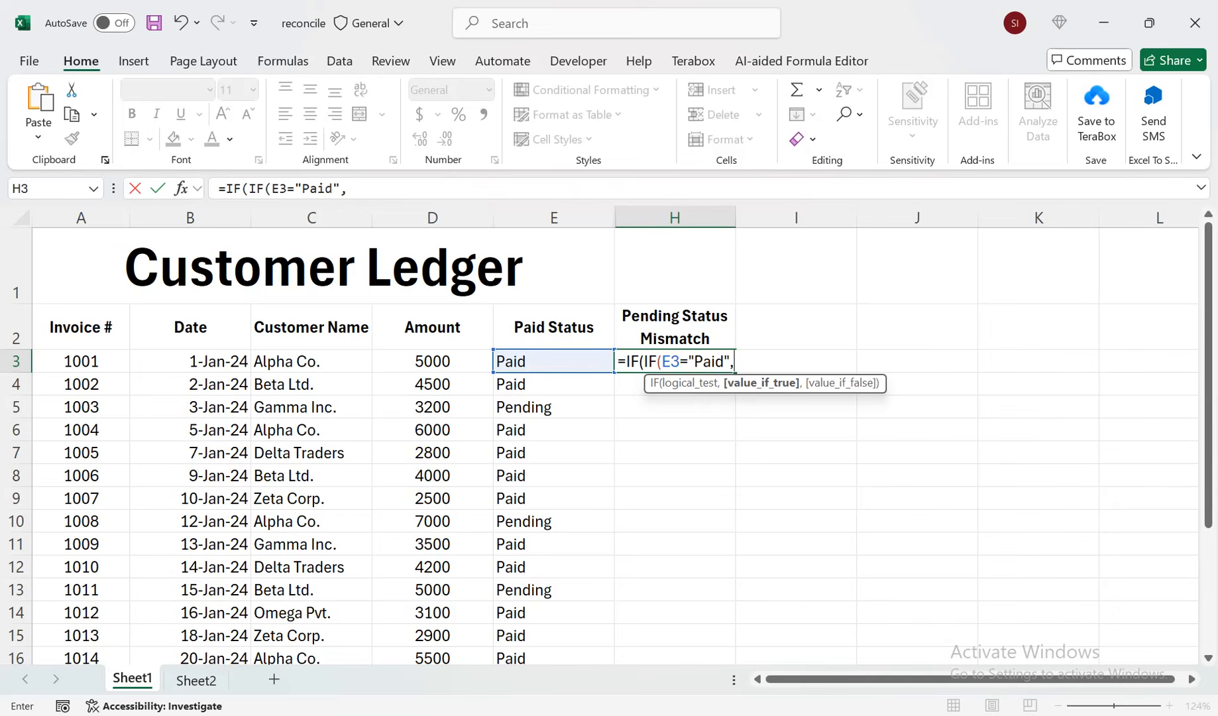
{"action": "type", "text": "\"Cleared"}
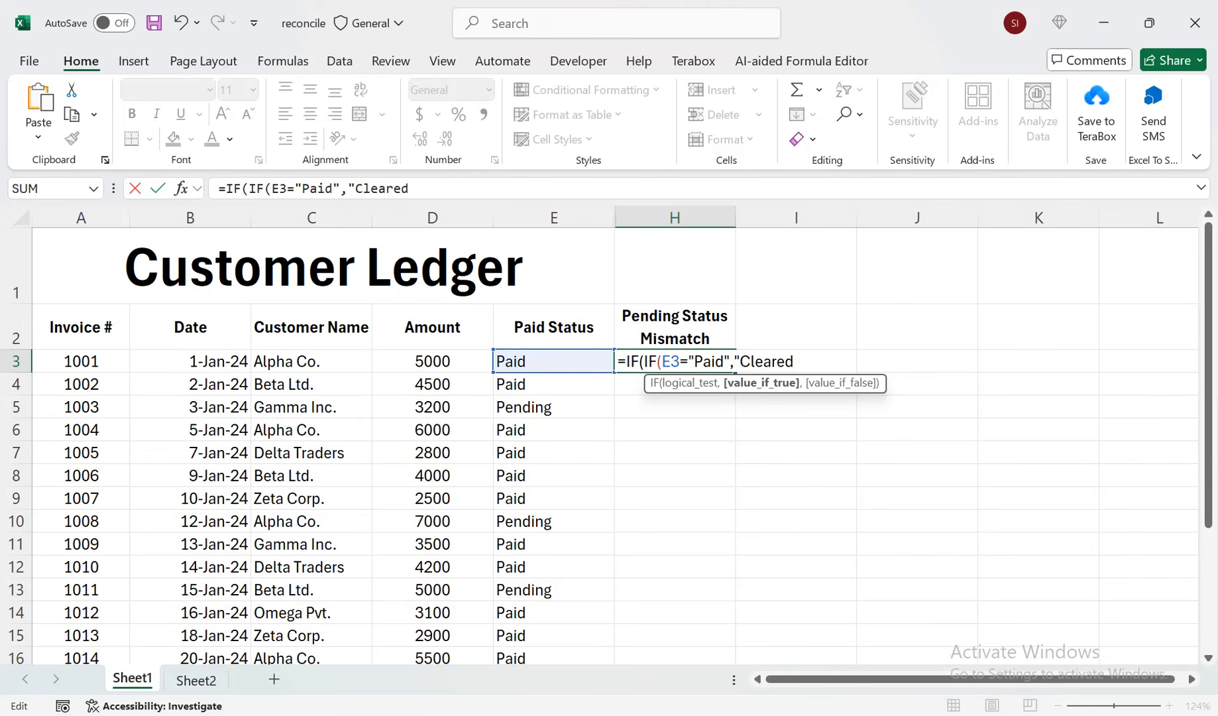
{"action": "type", "text": "\","}
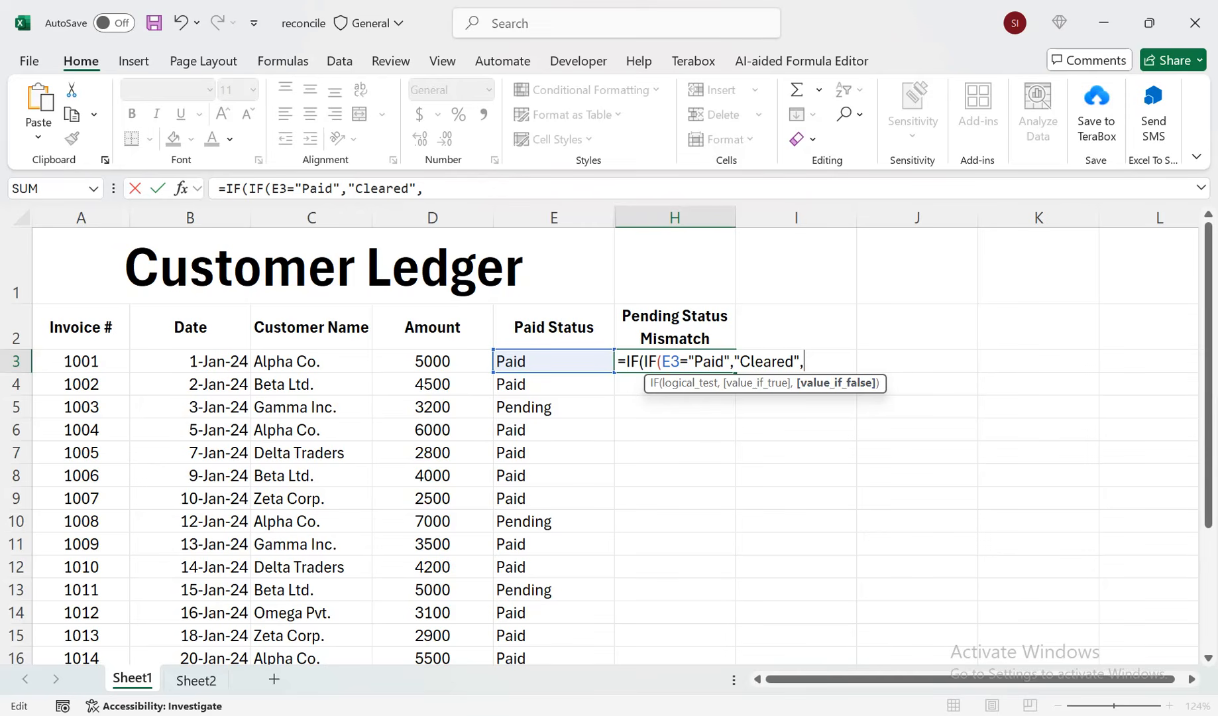
{"action": "left_click", "coordinate": [553, 361]}
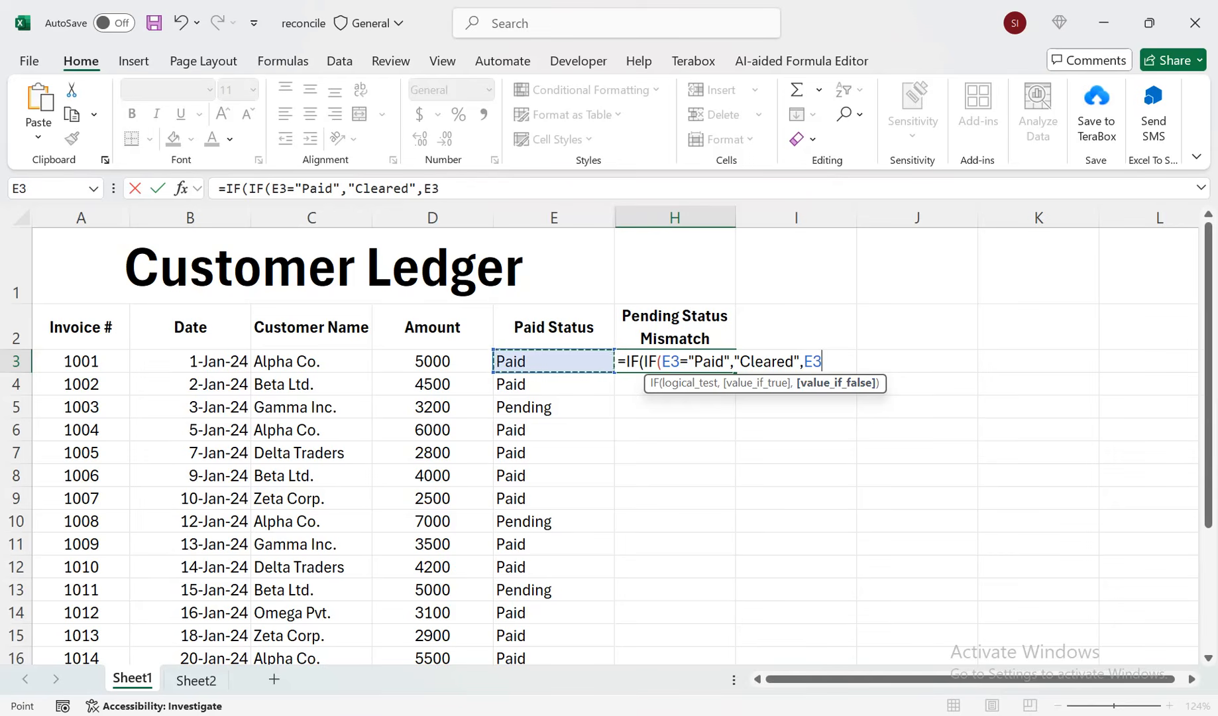
{"action": "type", "text": ")"}
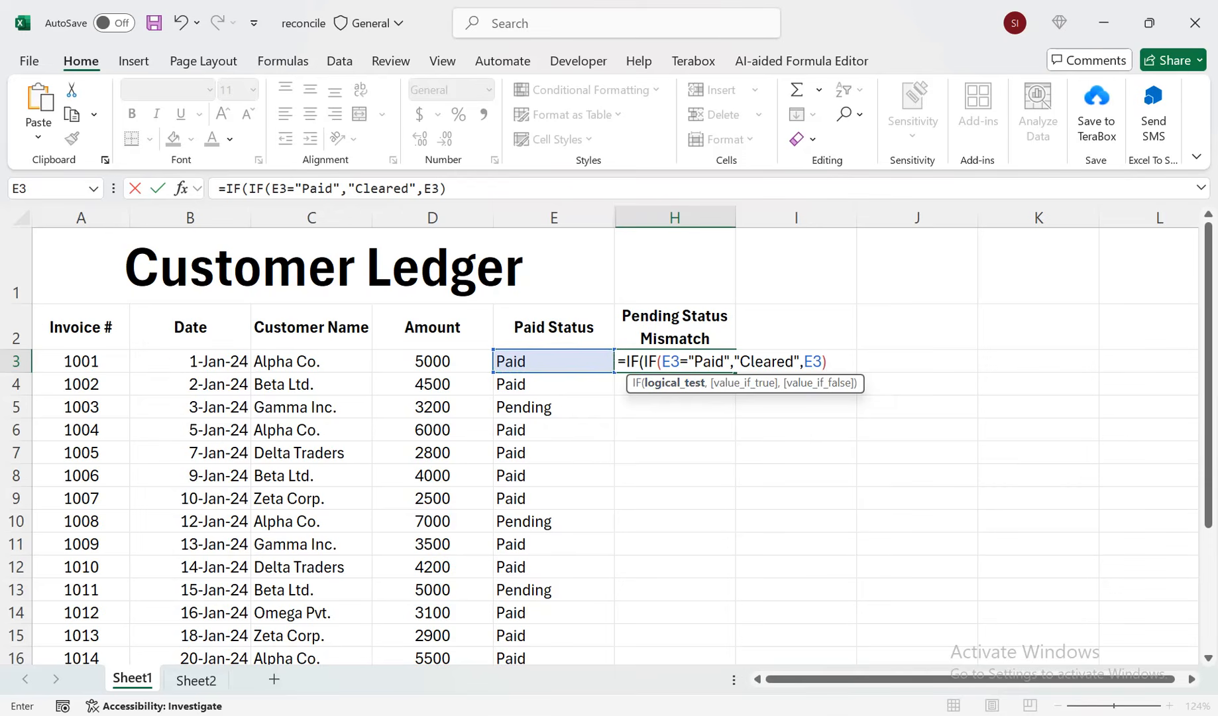
- Extend the H3 formula with an equality comparison to IFERROR(VLOOKUP( using the invoice number in A3 as lookup value
{"action": "type", "text": "=if"}
{"action": "key", "text": "Down"}
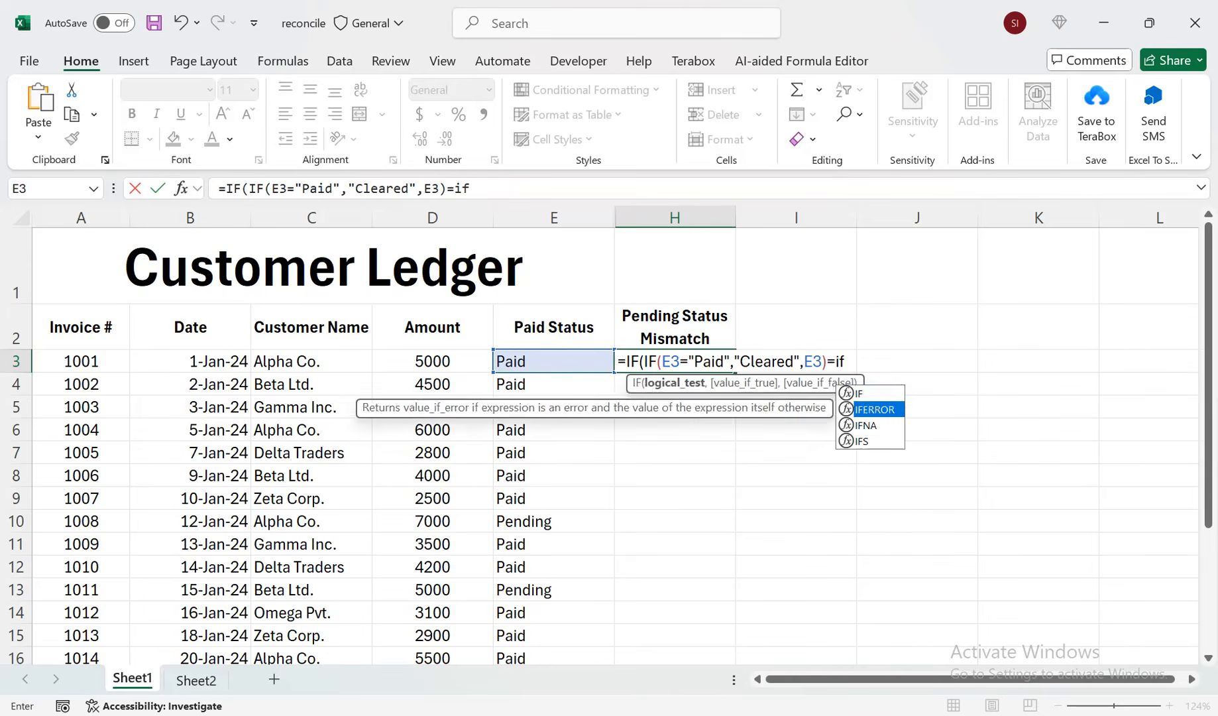
{"action": "key", "text": "Tab"}
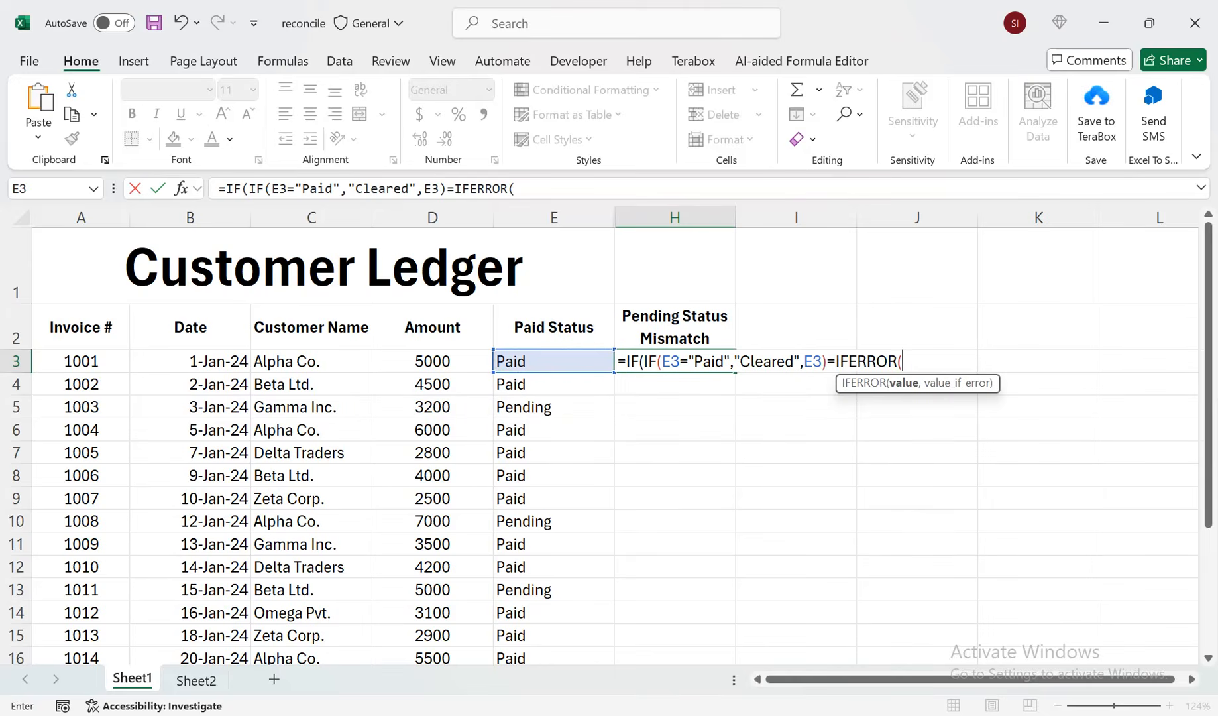
{"action": "type", "text": "vl"}
{"action": "key", "text": "Tab"}
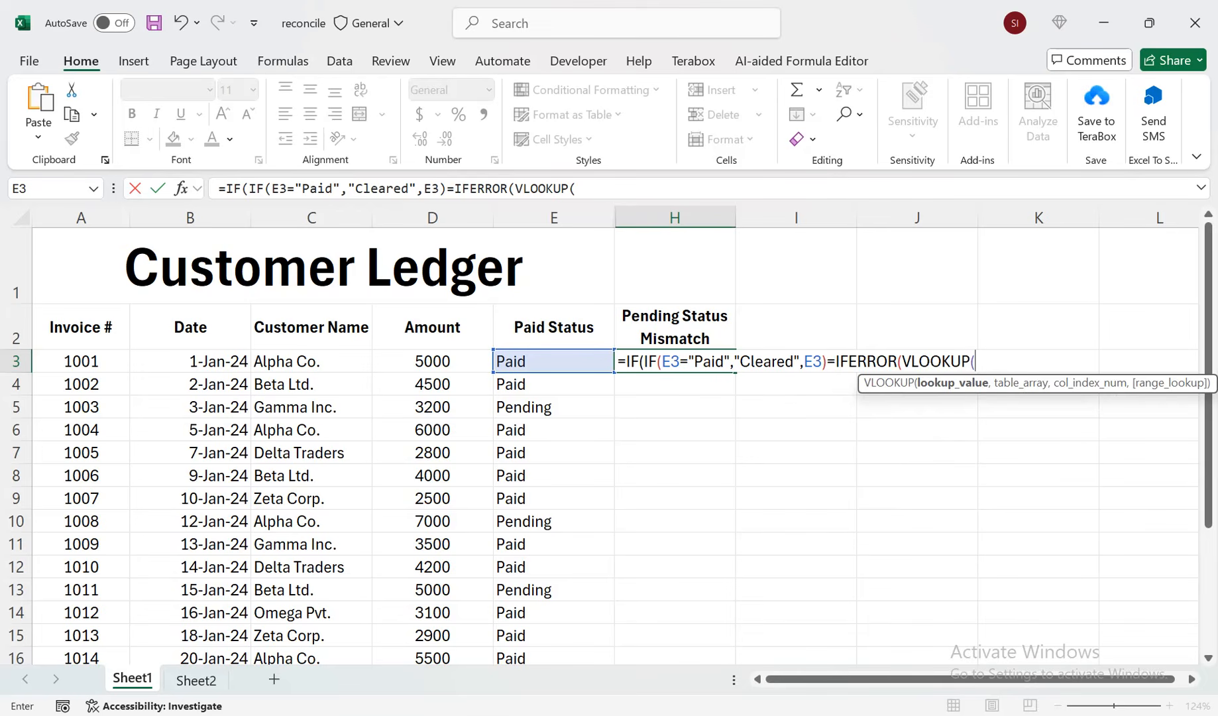
{"action": "left_click", "coordinate": [81, 384]}
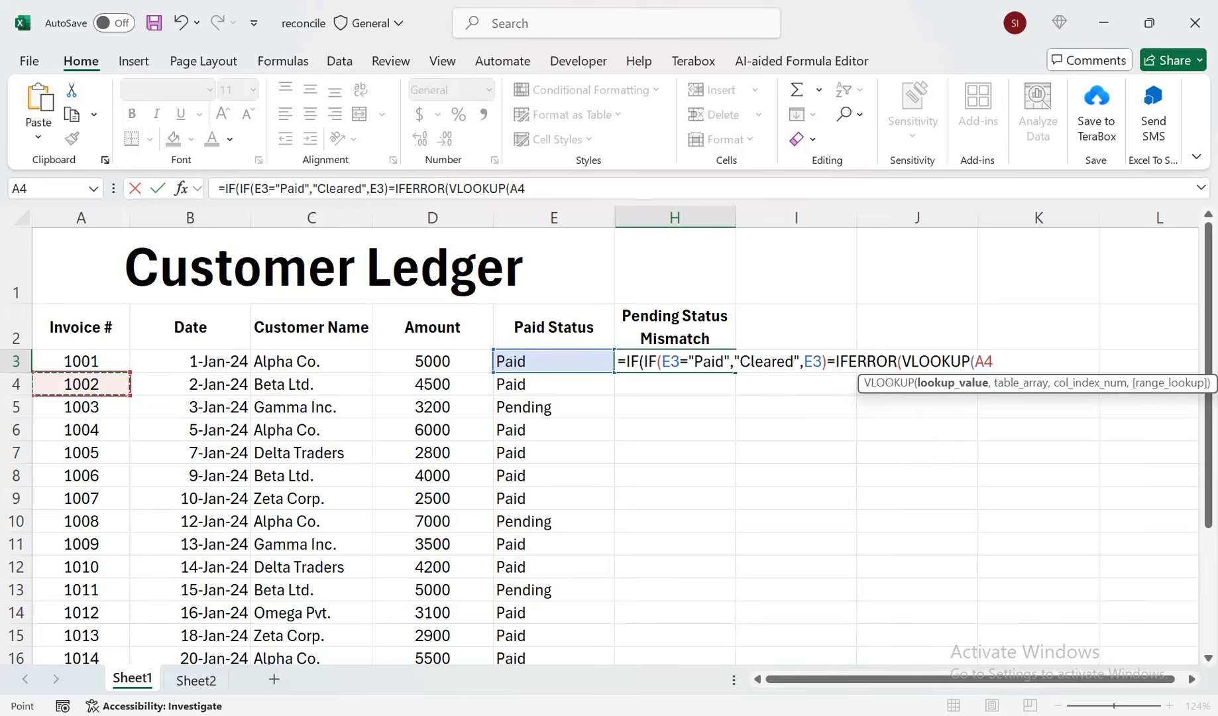
{"action": "left_click", "coordinate": [81, 362]}
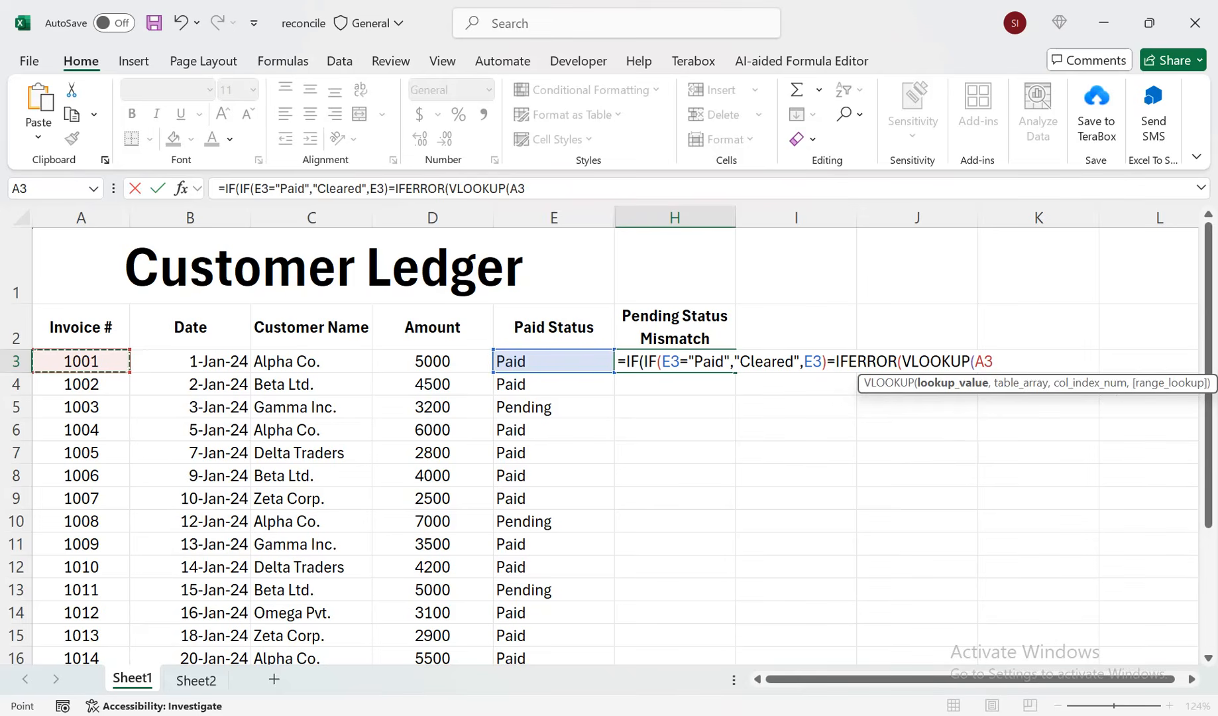
{"action": "type", "text": ","}
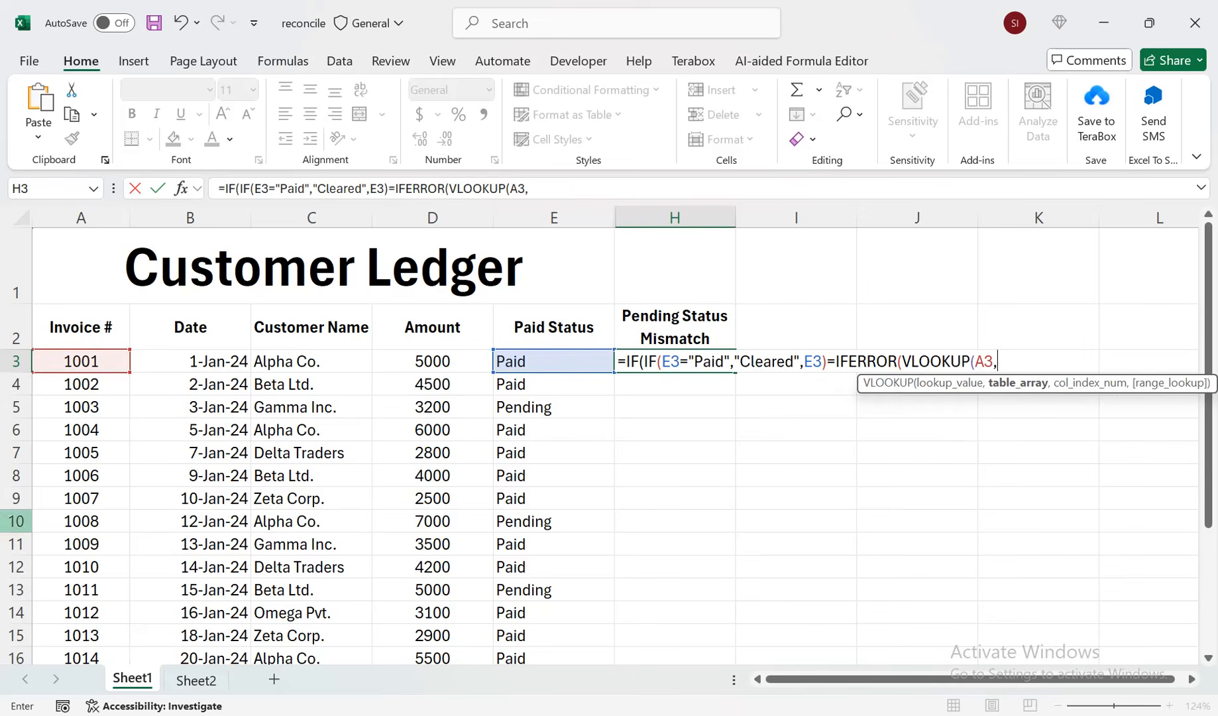
- Set the VLOOKUP's table array to Sheet2!A:E, its column index to 5 and its range lookup to FALSE
{"action": "left_click", "coordinate": [196, 680]}
{"action": "left_click_drag", "start_coordinate": [71, 218], "coordinate": [482, 218]}
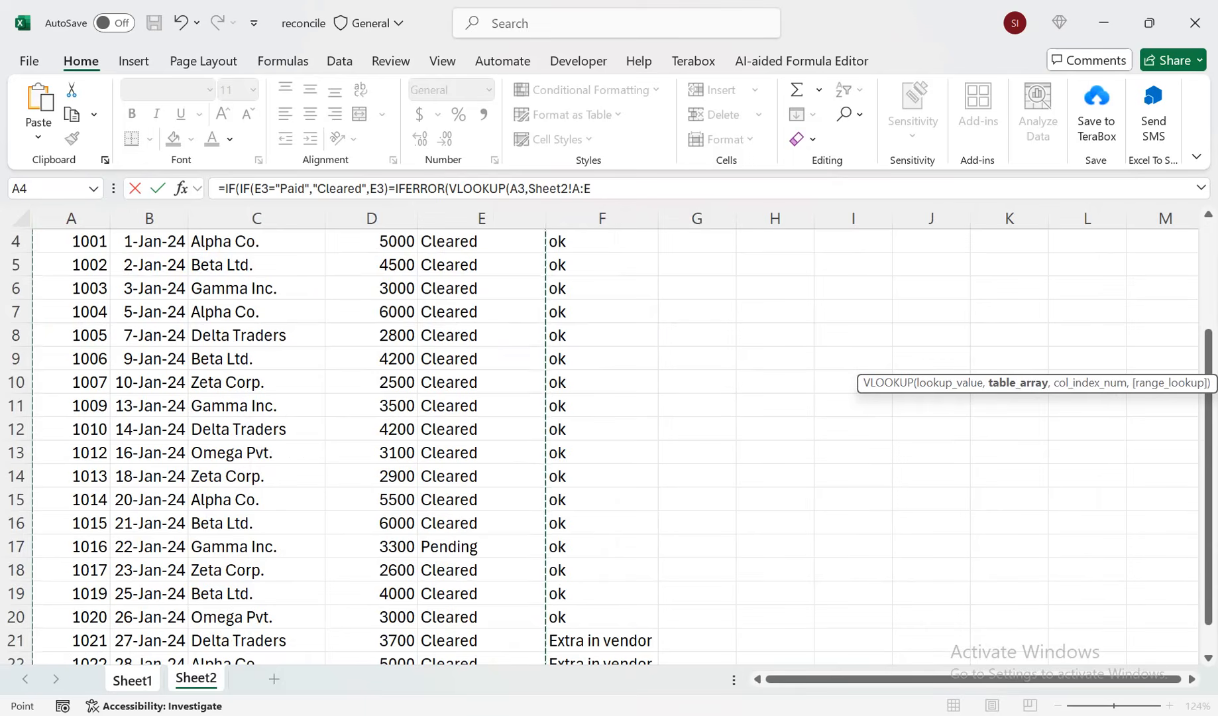
{"action": "scroll", "coordinate": [597, 438], "scroll_direction": "up", "scroll_amount": 2}
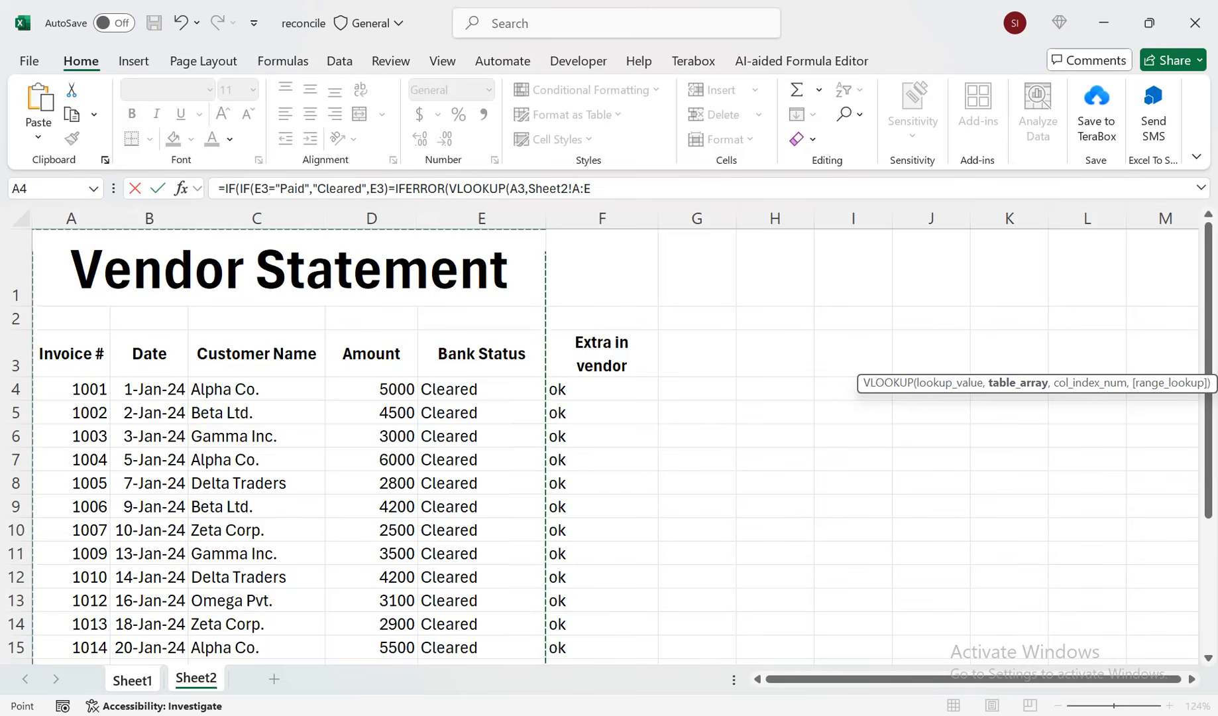
{"action": "type", "text": "2"}
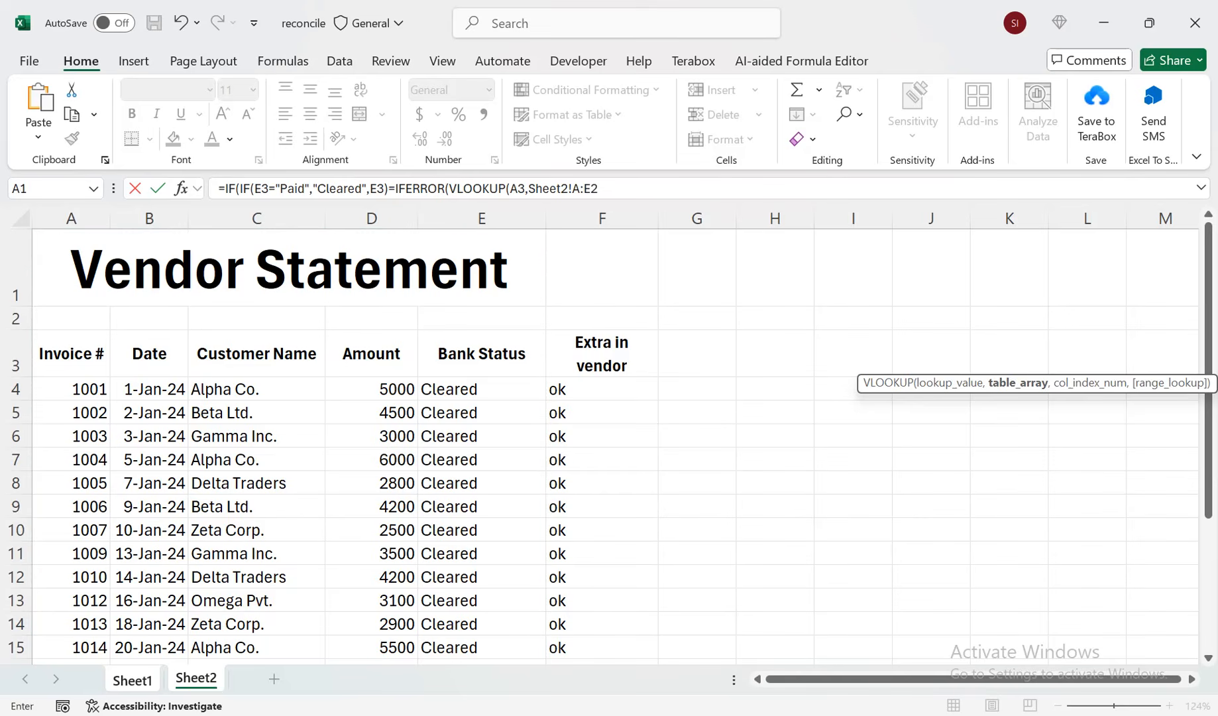
{"action": "key", "text": "BackSpace"}
{"action": "type", "text": ","}
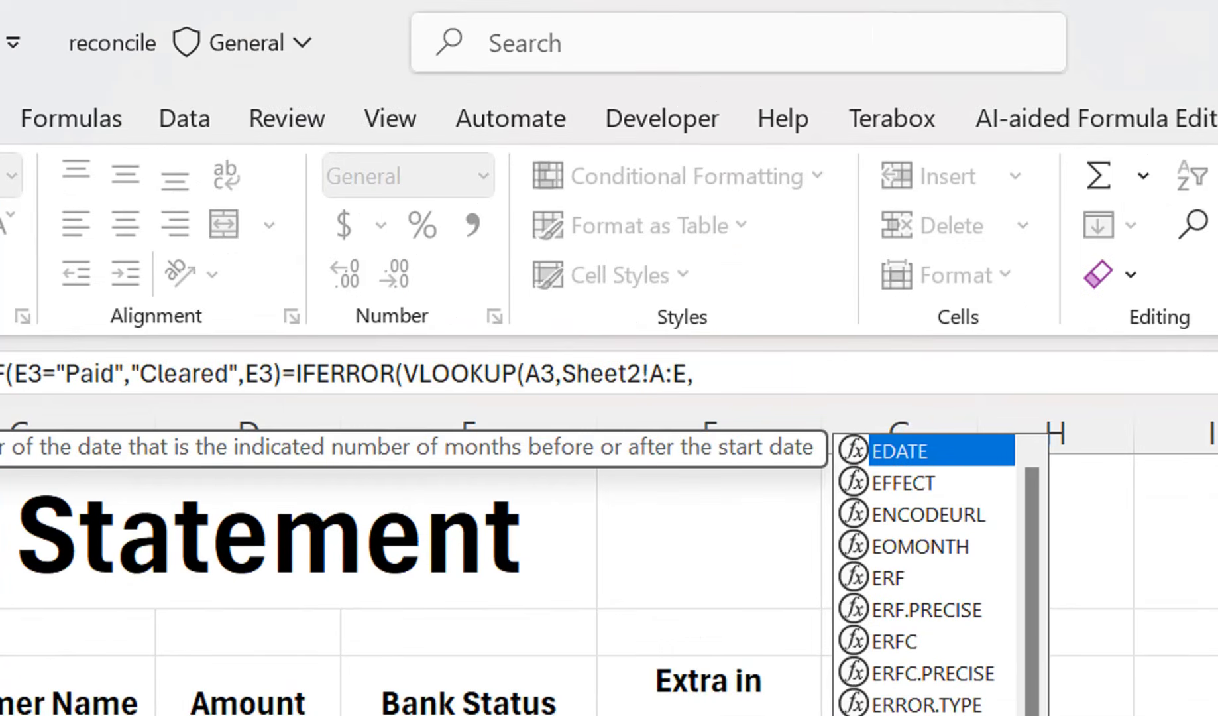
{"action": "type", "text": "5"}
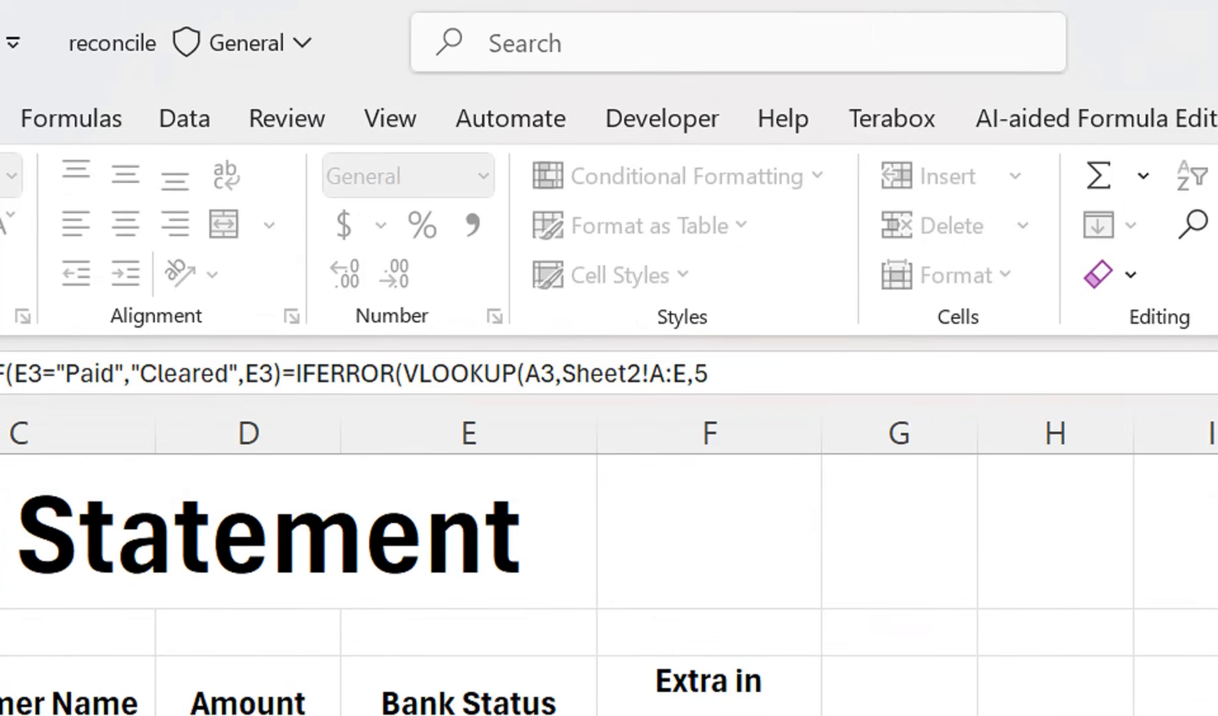
{"action": "type", "text": ","}
{"action": "key", "text": "Down"}
{"action": "key", "text": "Tab"}
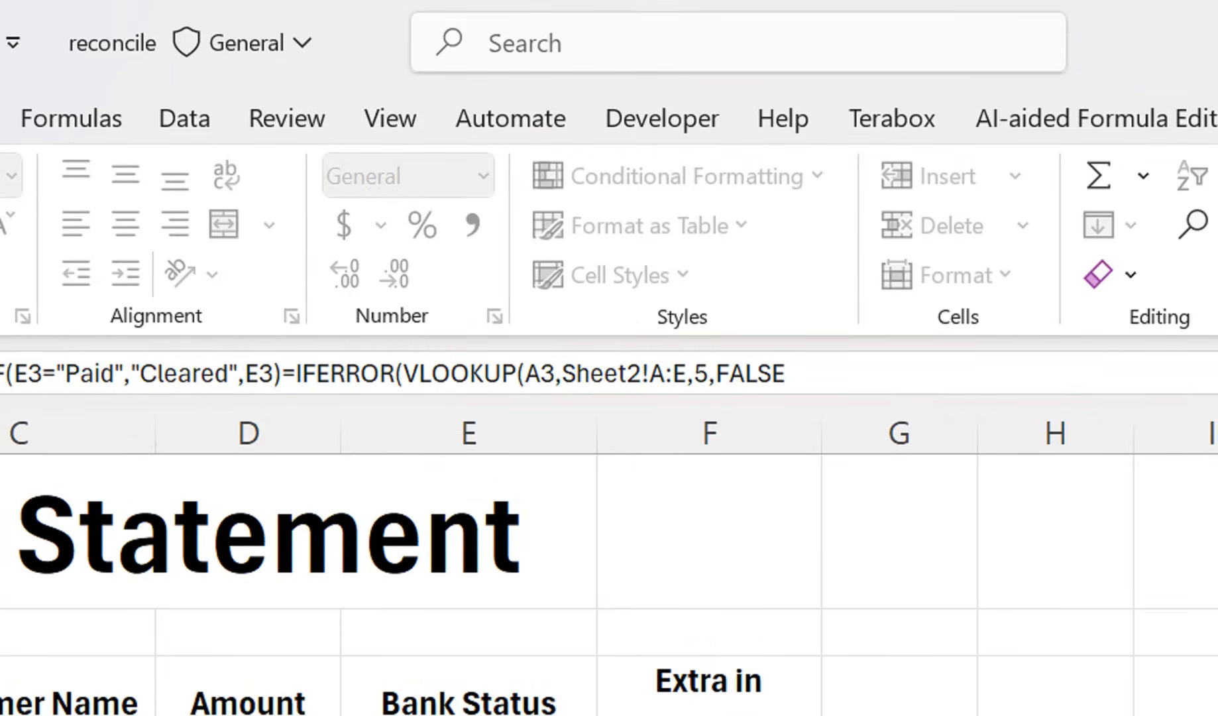
- Close the VLOOKUP and give IFERROR an empty string "" as fallback, completing the outer IF's logical test
{"action": "type", "text": "),"}
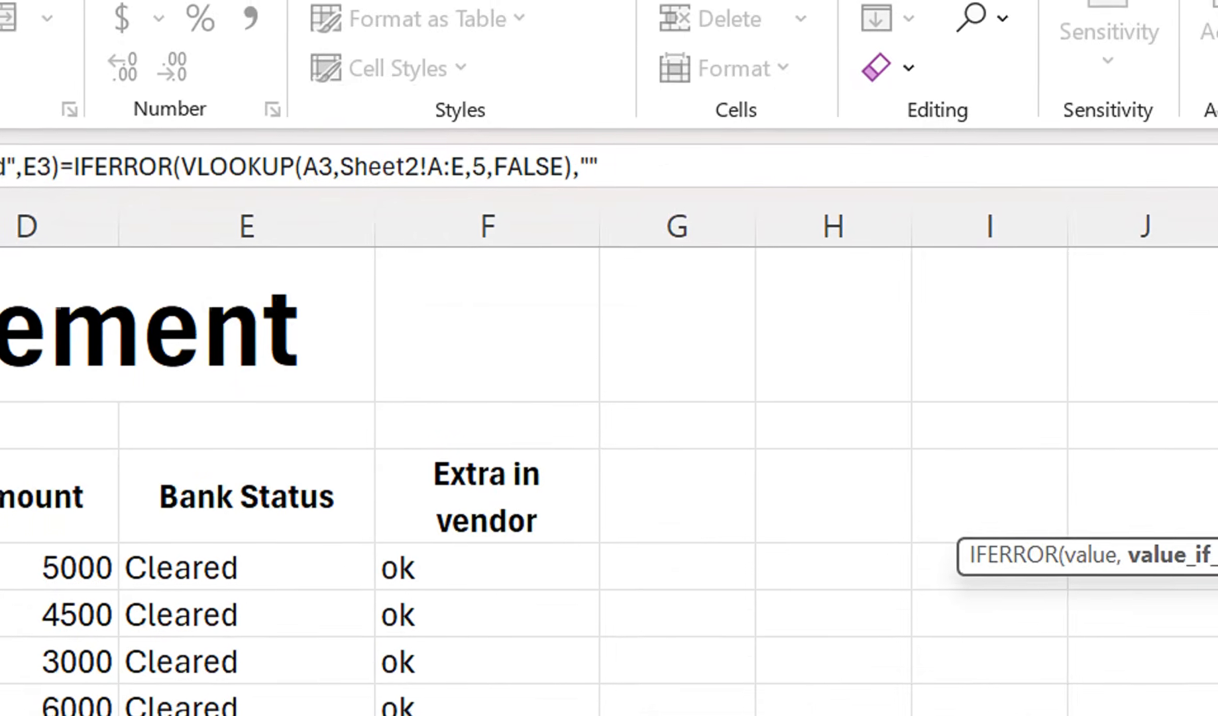
{"action": "left_click_drag", "start_coordinate": [1087, 555], "coordinate": [507, 248]}
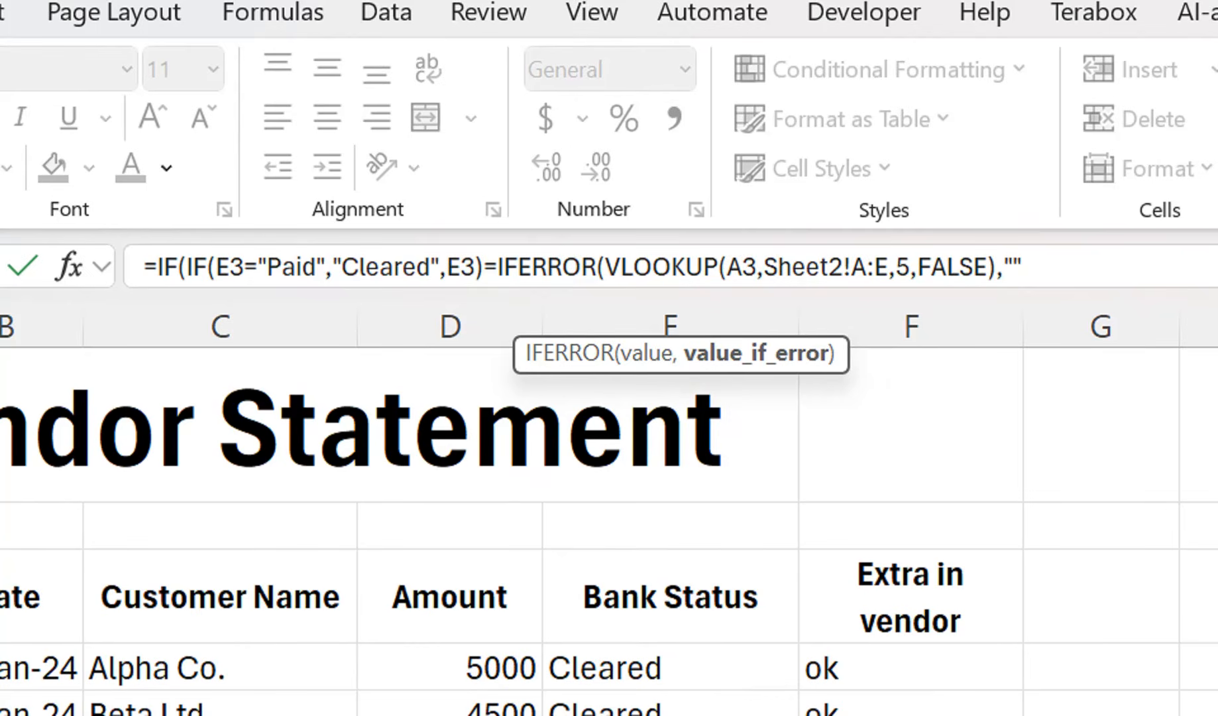
{"action": "type", "text": ")"}
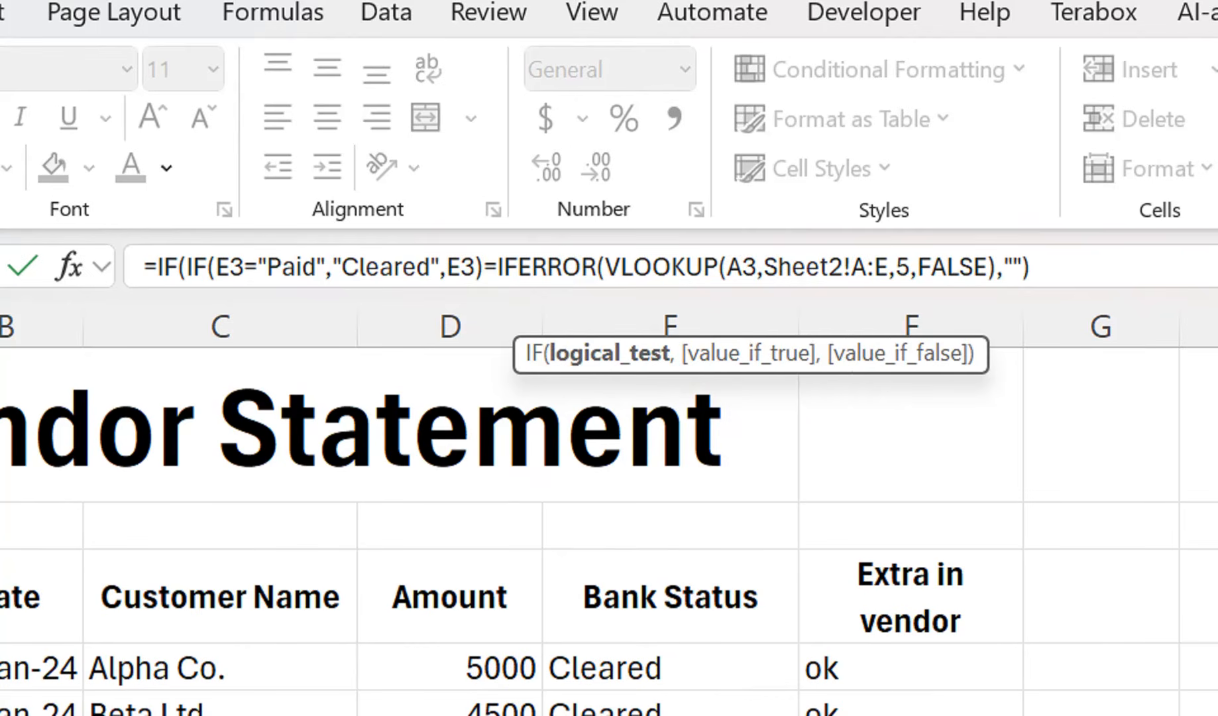
{"action": "type", "text": ","}
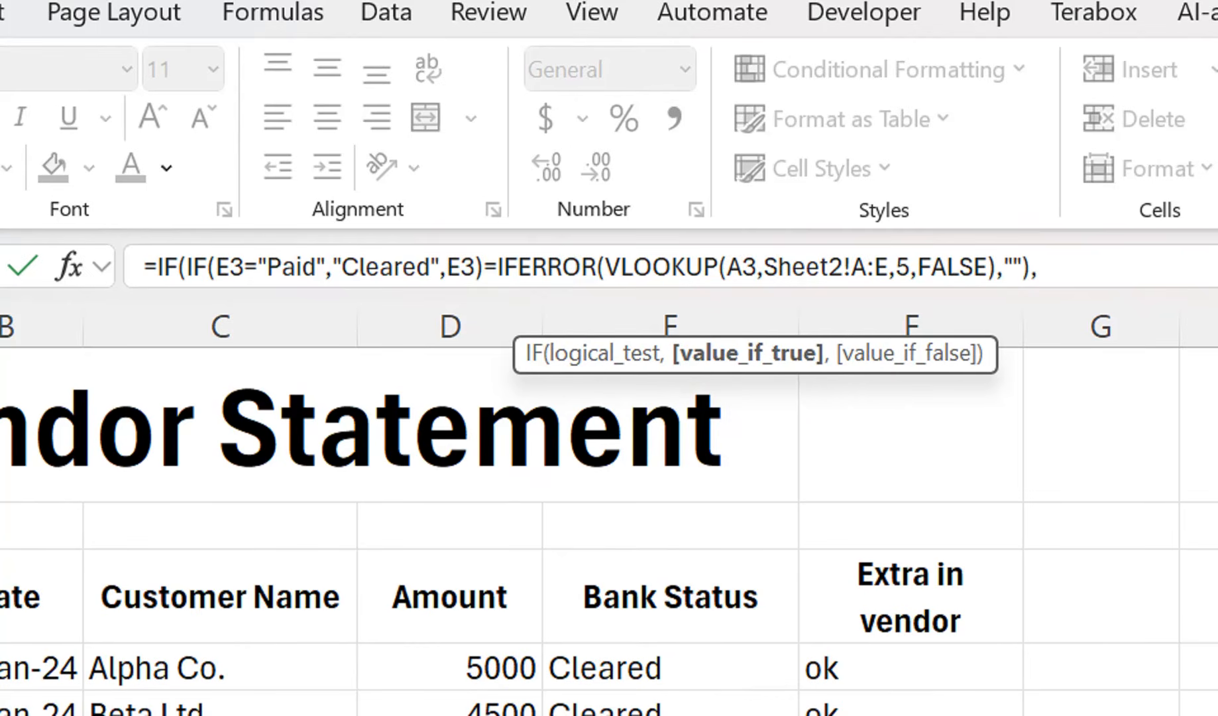
- Finish the H3 formula with "Status Match" if true and "Status Diff" if false, and fill it down column H
{"action": "type", "text": "\"Status"}
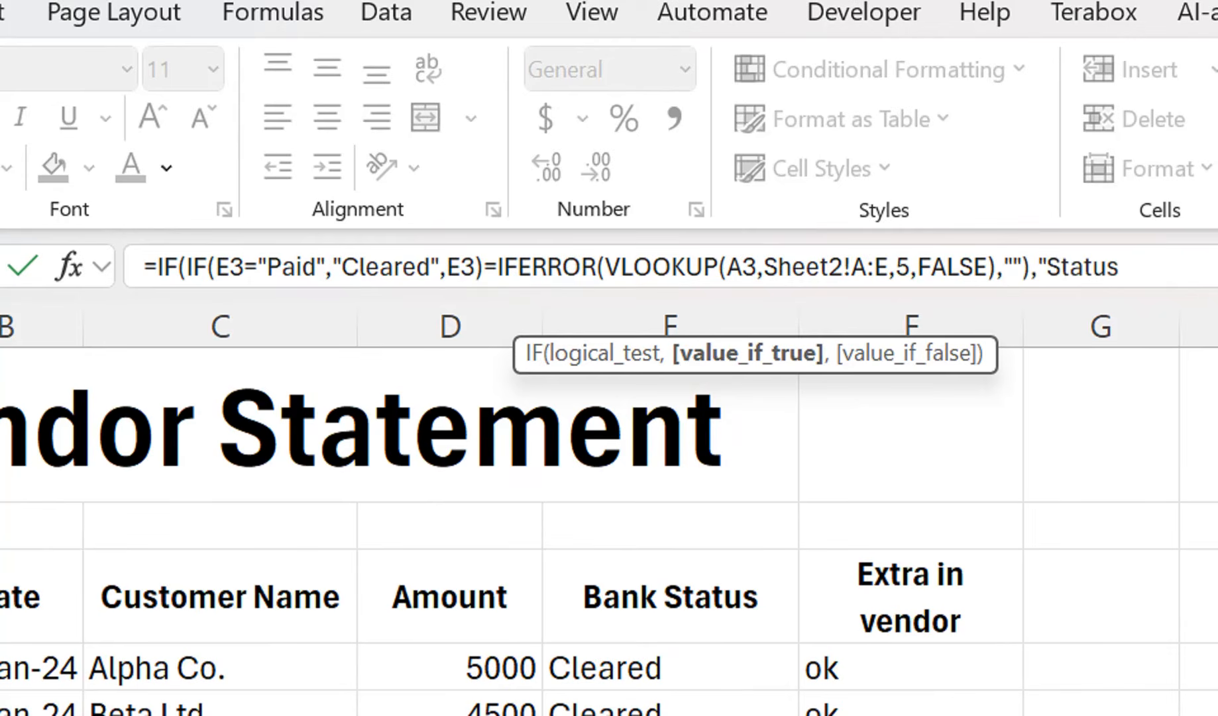
{"action": "type", "text": " Match\""}
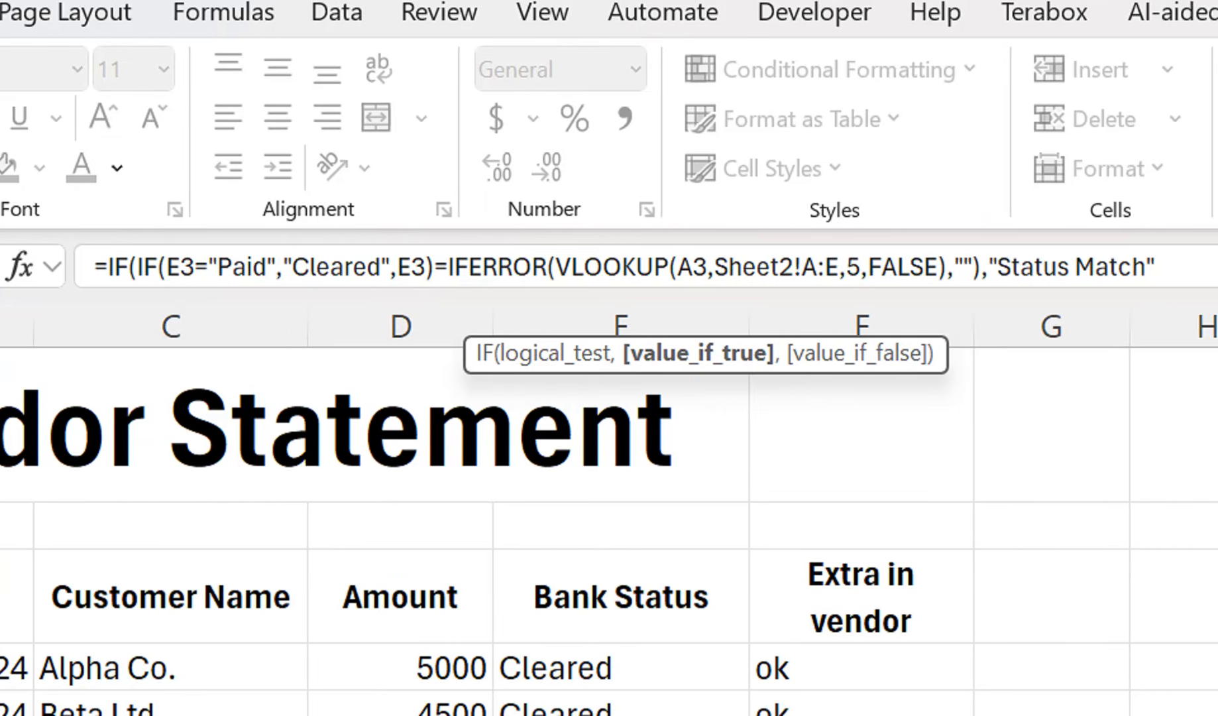
{"action": "type", "text": ",\""}
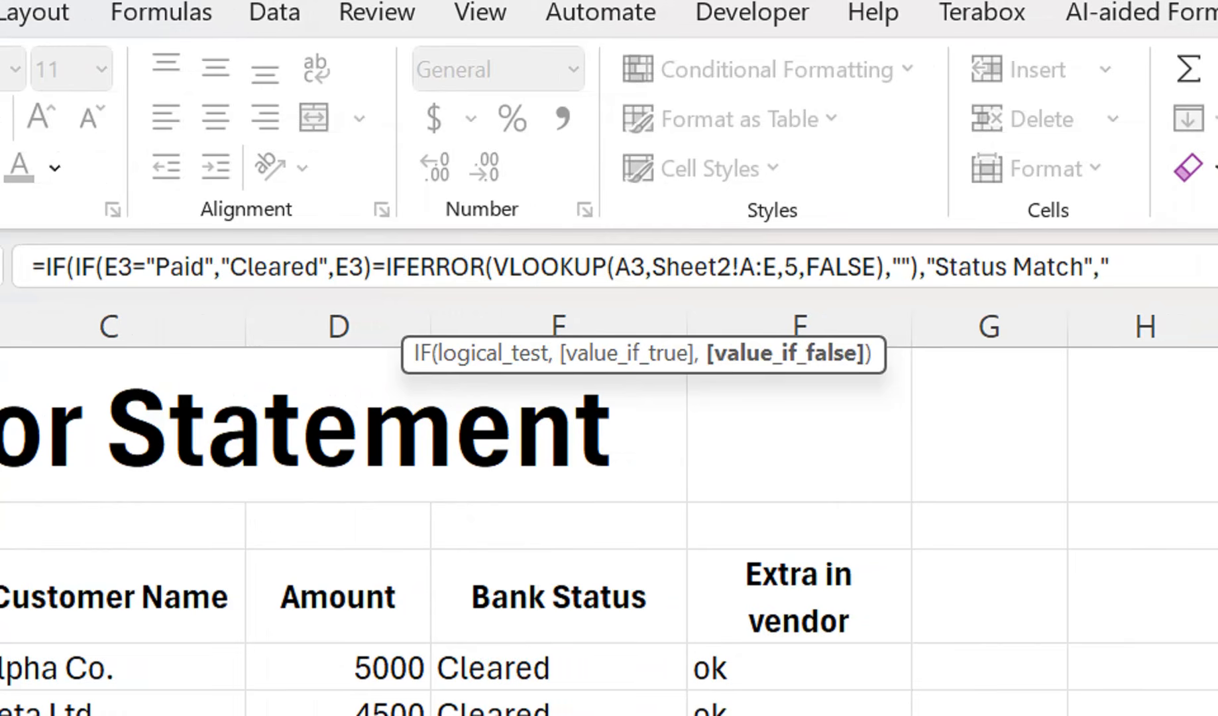
{"action": "type", "text": "Stuatus"}
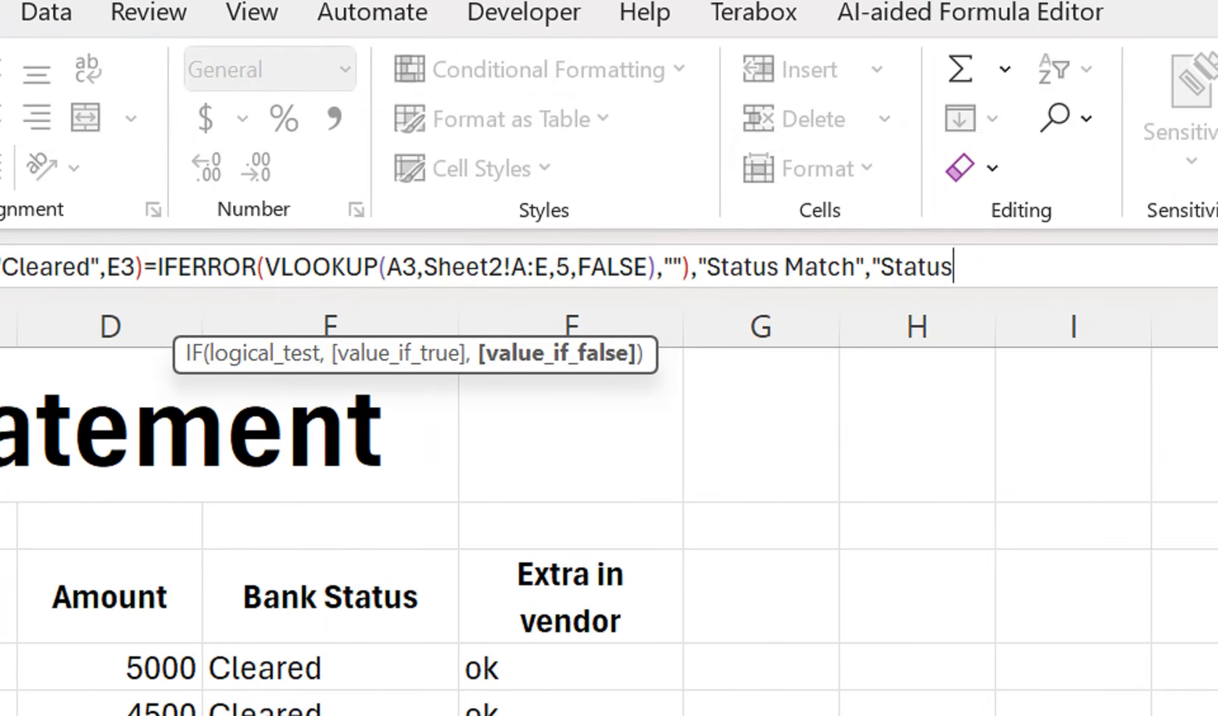
{"action": "type", "text": "Diff\")"}
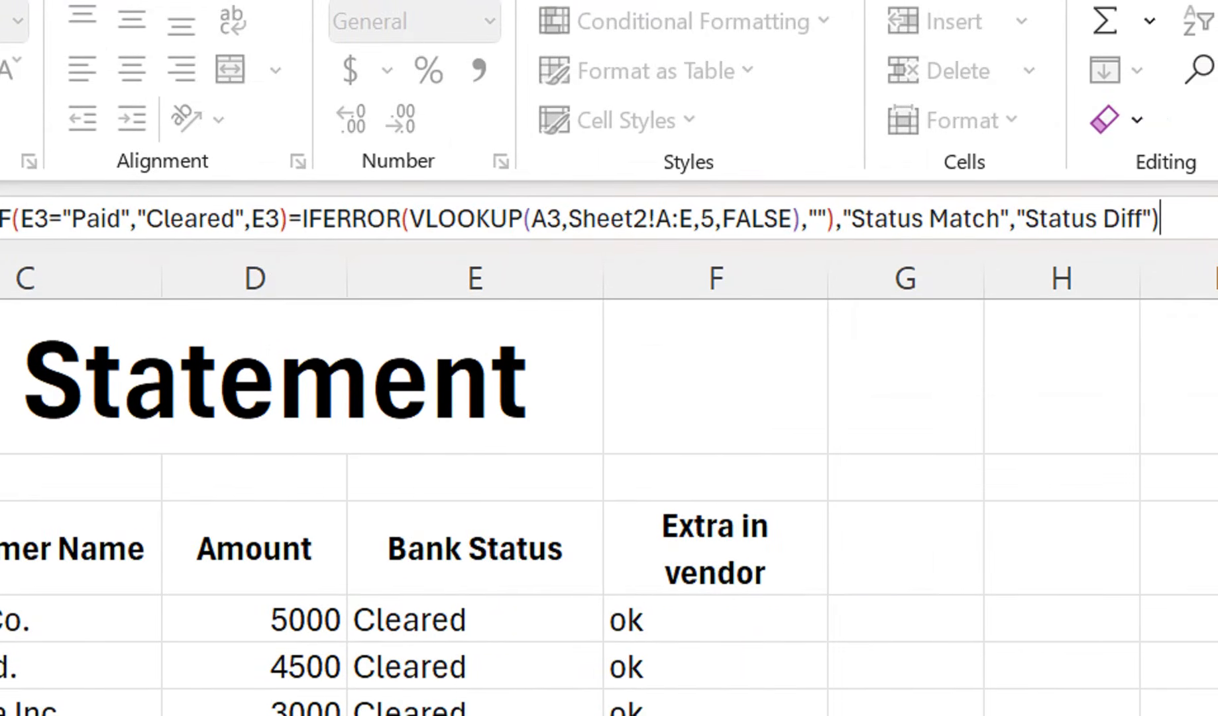
{"action": "key", "text": "Return"}
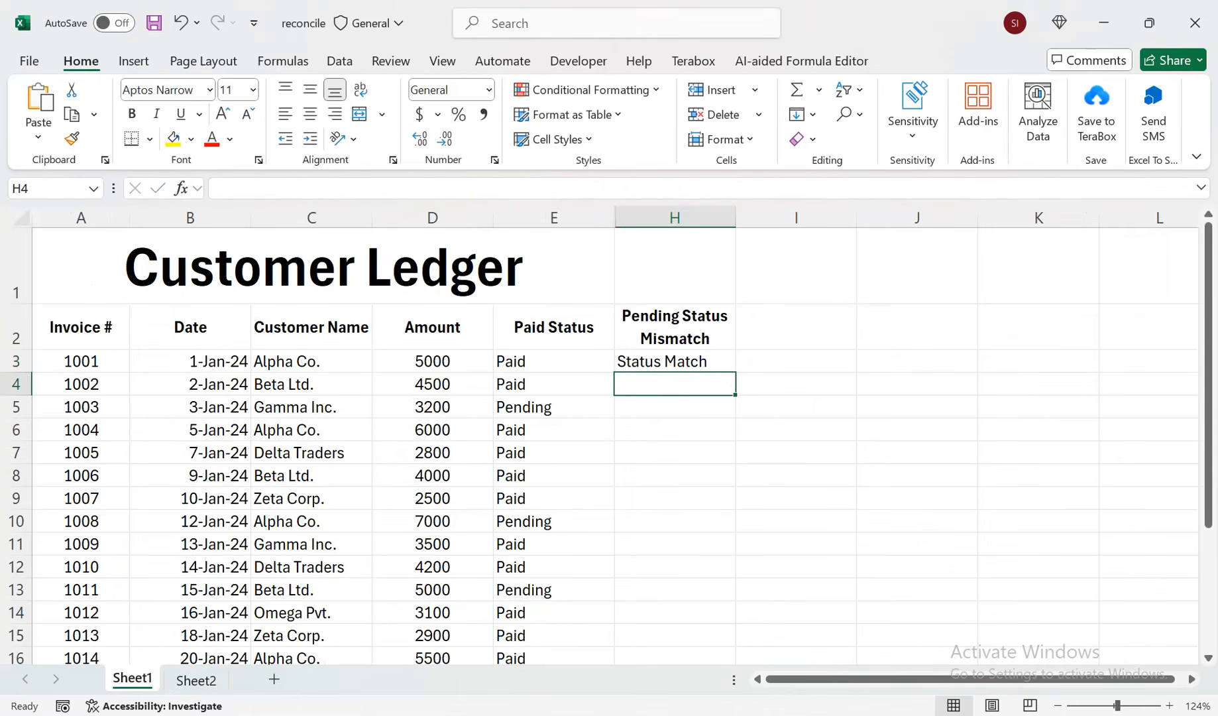
{"action": "left_click", "coordinate": [674, 361]}
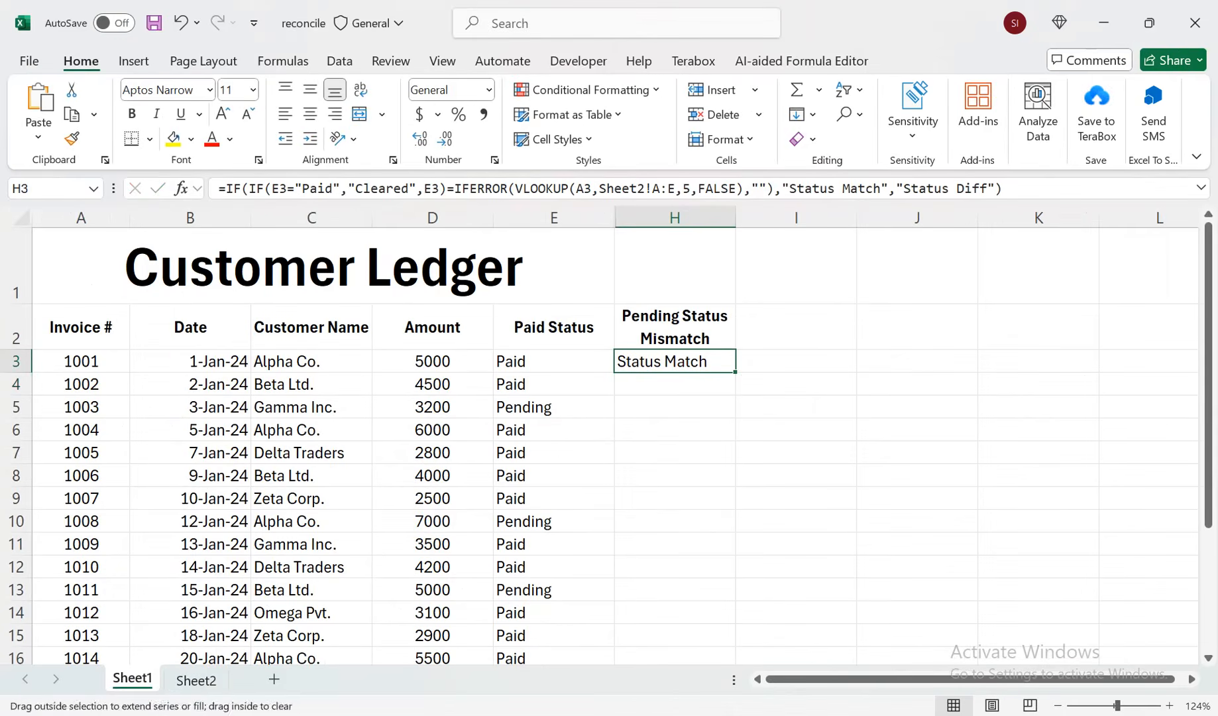
{"action": "double_click", "coordinate": [735, 371]}
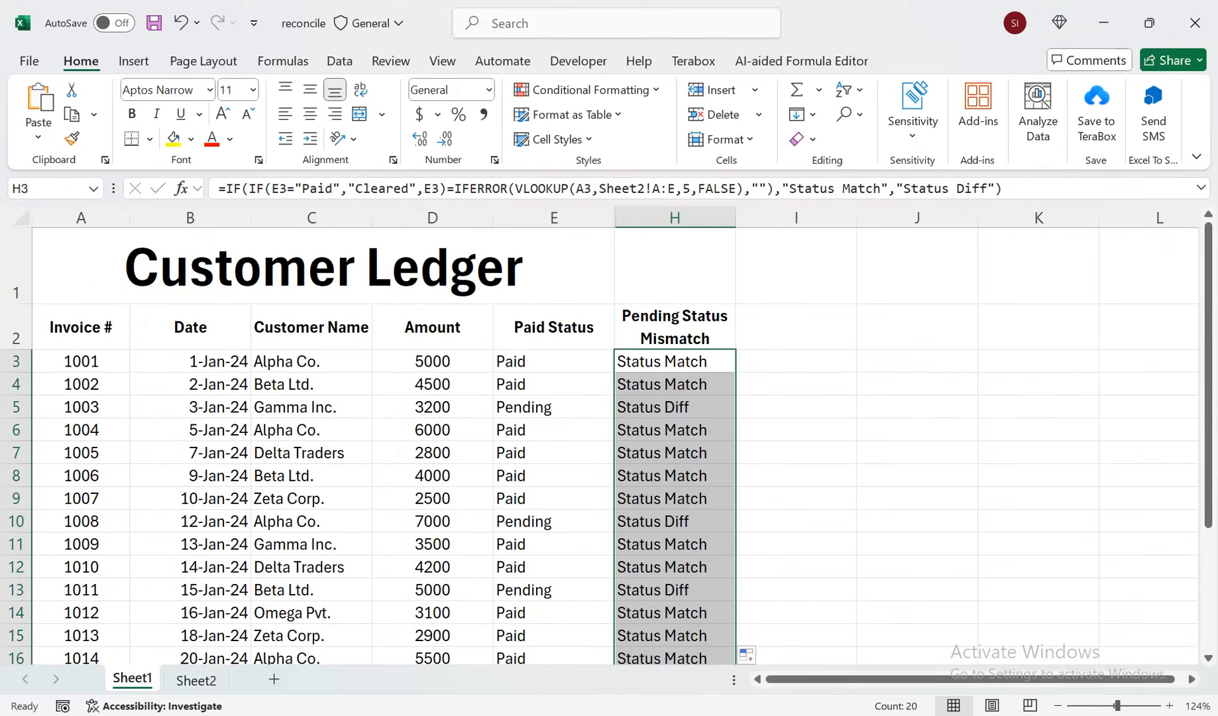
- Create an Equal To conditional formatting rule for "Status Diff" on the filled status cells in column H
{"action": "left_click", "coordinate": [583, 89]}
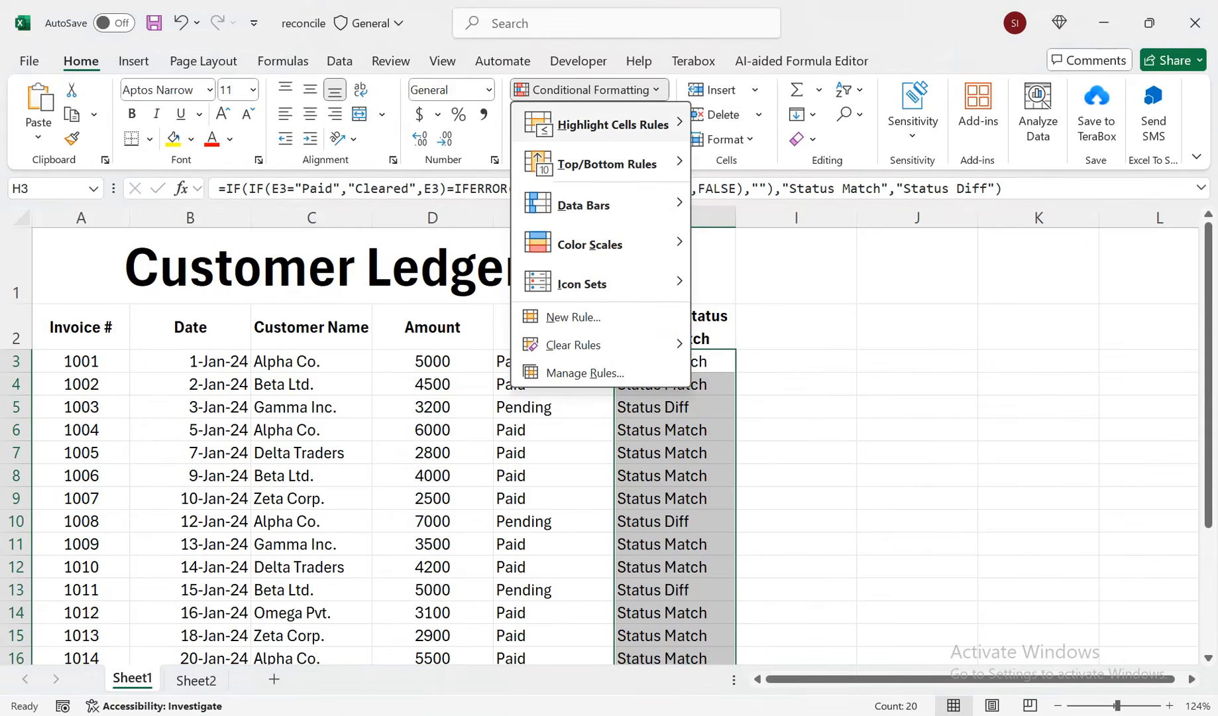
{"action": "mouse_move", "coordinate": [613, 125]}
{"action": "left_click", "coordinate": [765, 241]}
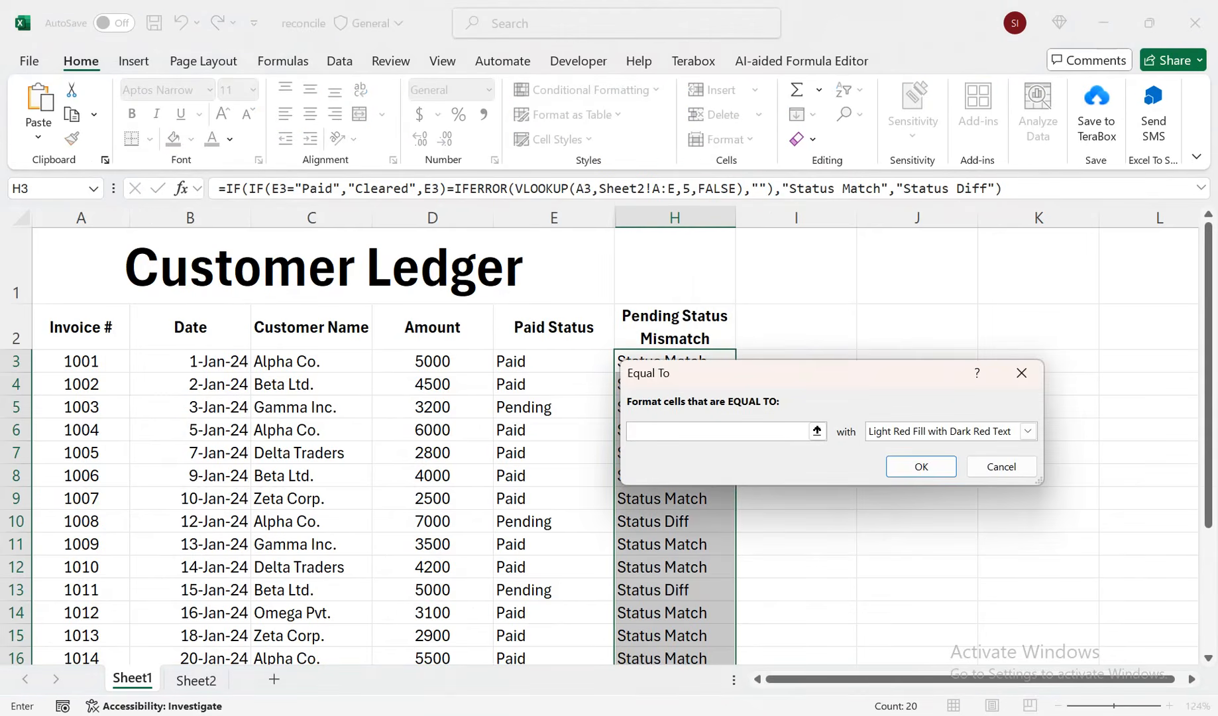
{"action": "type", "text": "Staus"}
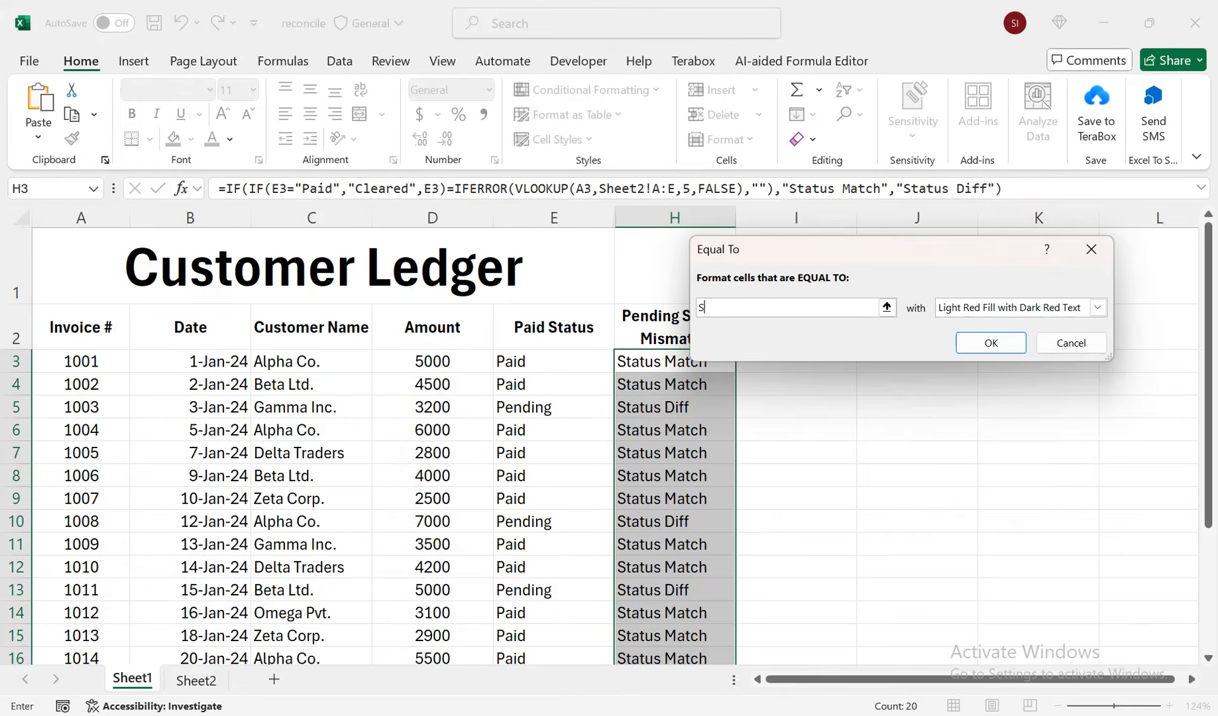
{"action": "key", "text": "BackSpace"}
{"action": "key", "text": "BackSpace"}
{"action": "type", "text": "tus Diff"}
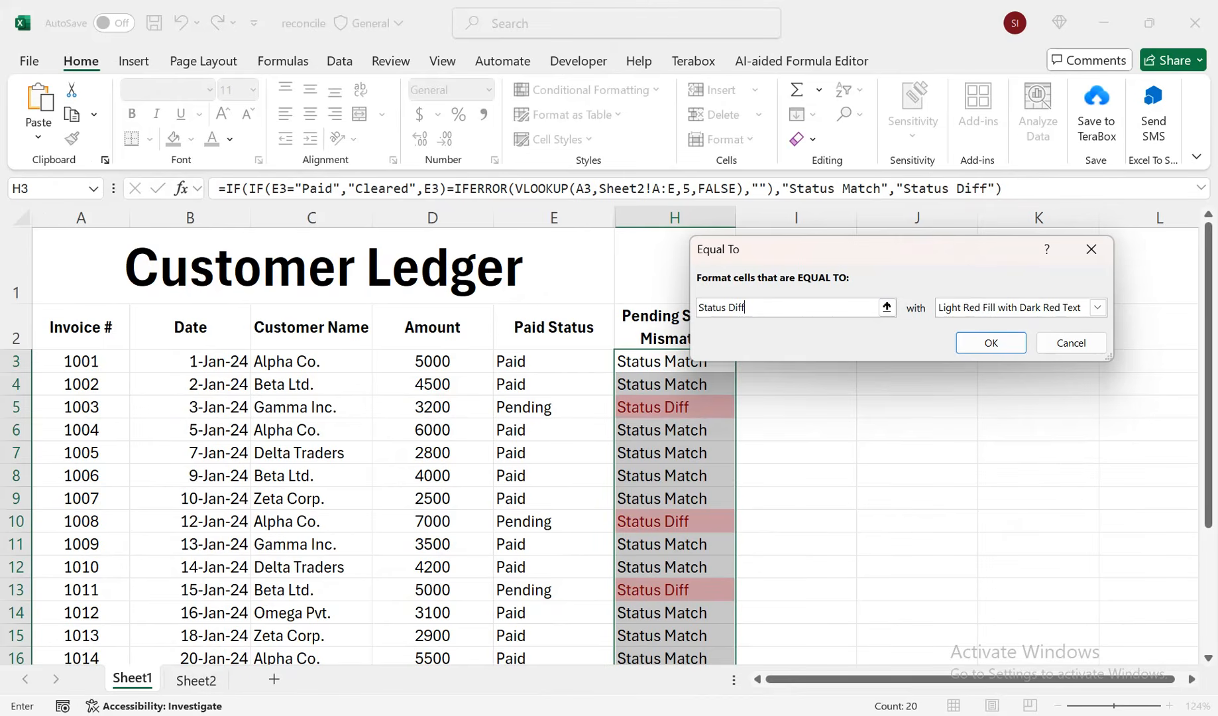
- Give the "Status Diff" rule a custom format with dark red fill and bold white font, and apply it
{"action": "left_click", "coordinate": [1098, 307]}
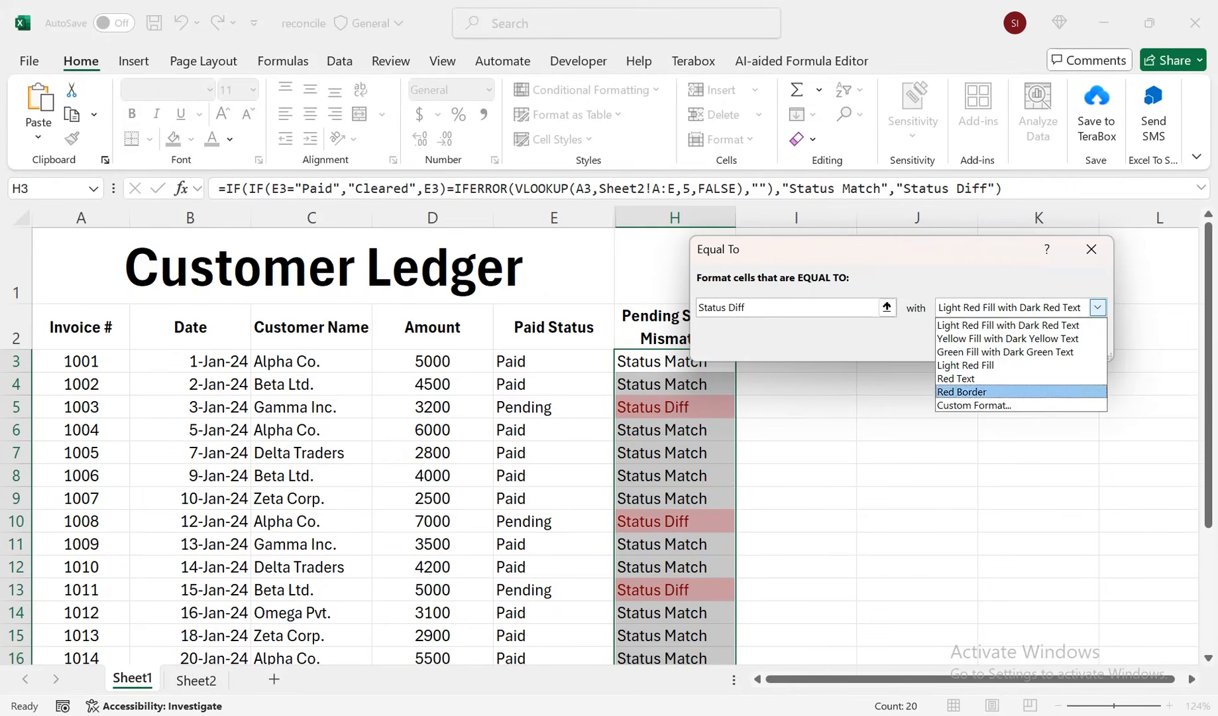
{"action": "left_click", "coordinate": [978, 405]}
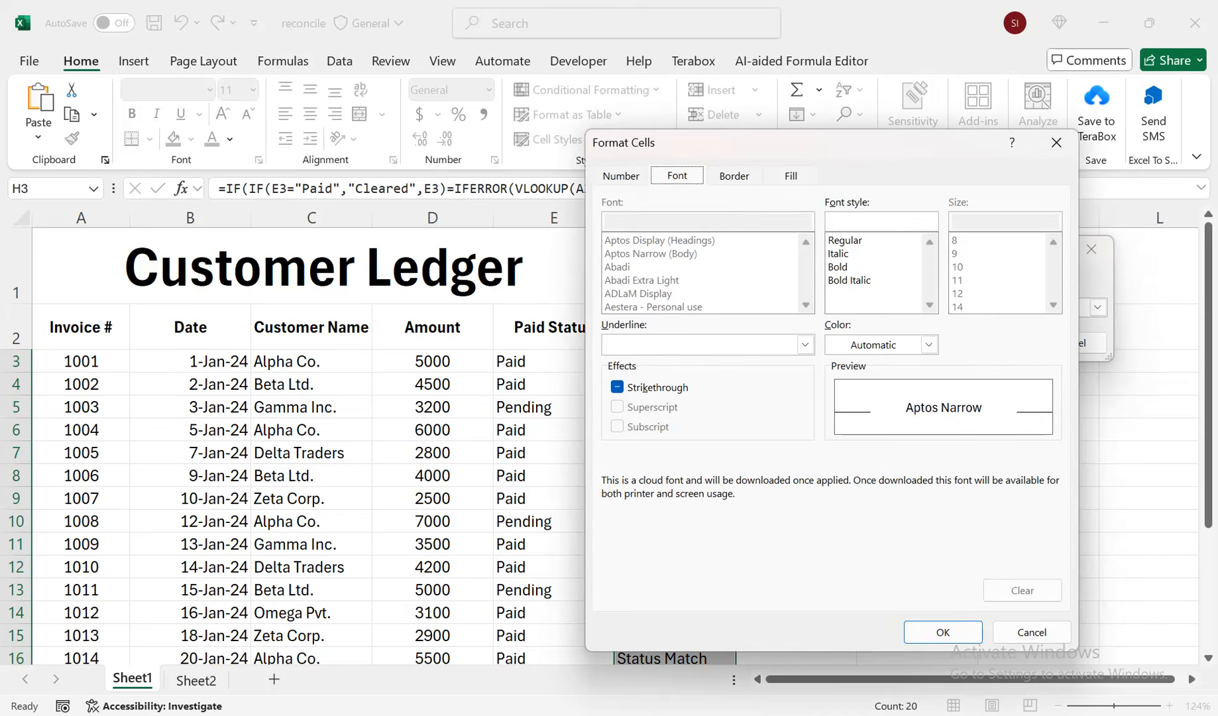
{"action": "left_click", "coordinate": [791, 175]}
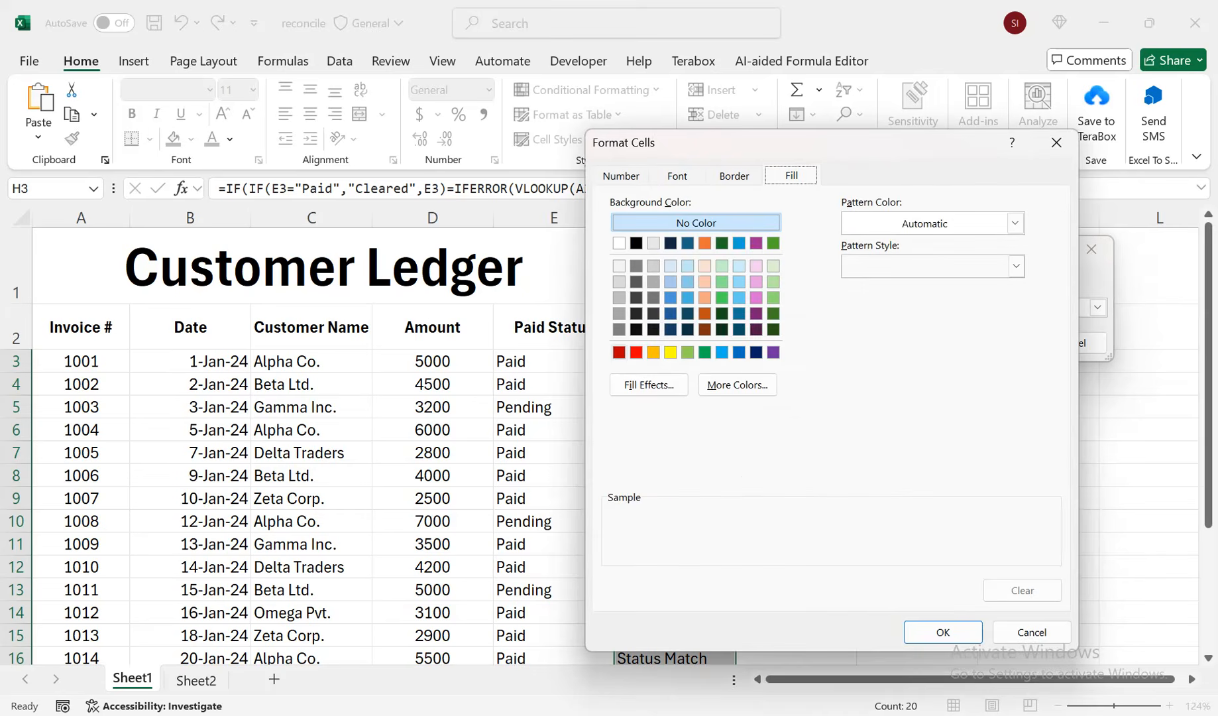
{"action": "left_click", "coordinate": [619, 353]}
{"action": "left_click", "coordinate": [678, 176]}
{"action": "left_click", "coordinate": [839, 267]}
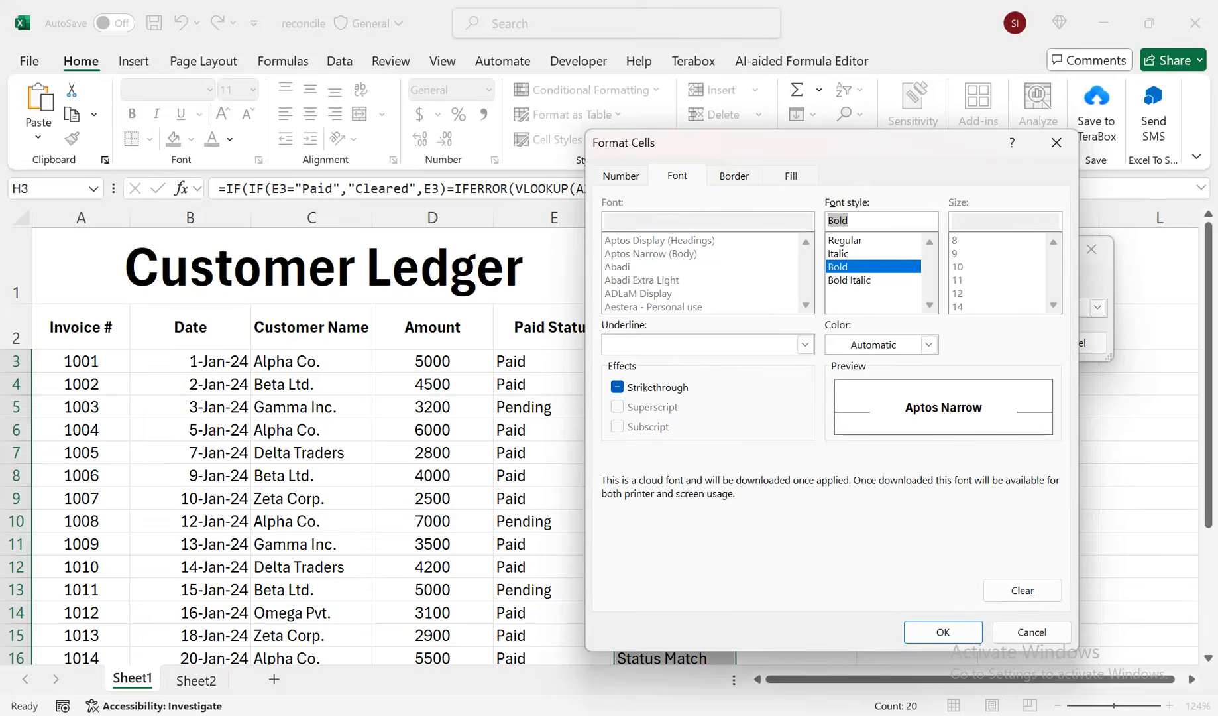
{"action": "left_click", "coordinate": [929, 344]}
{"action": "left_click", "coordinate": [841, 424]}
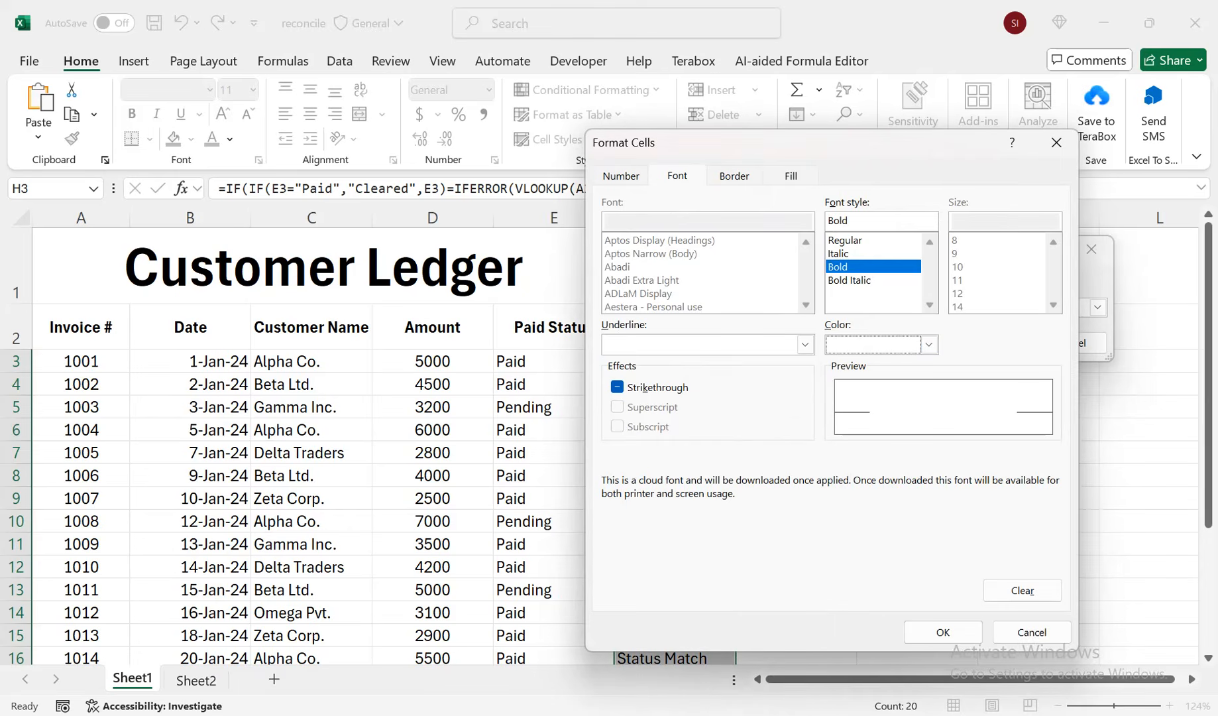
{"action": "left_click", "coordinate": [942, 632]}
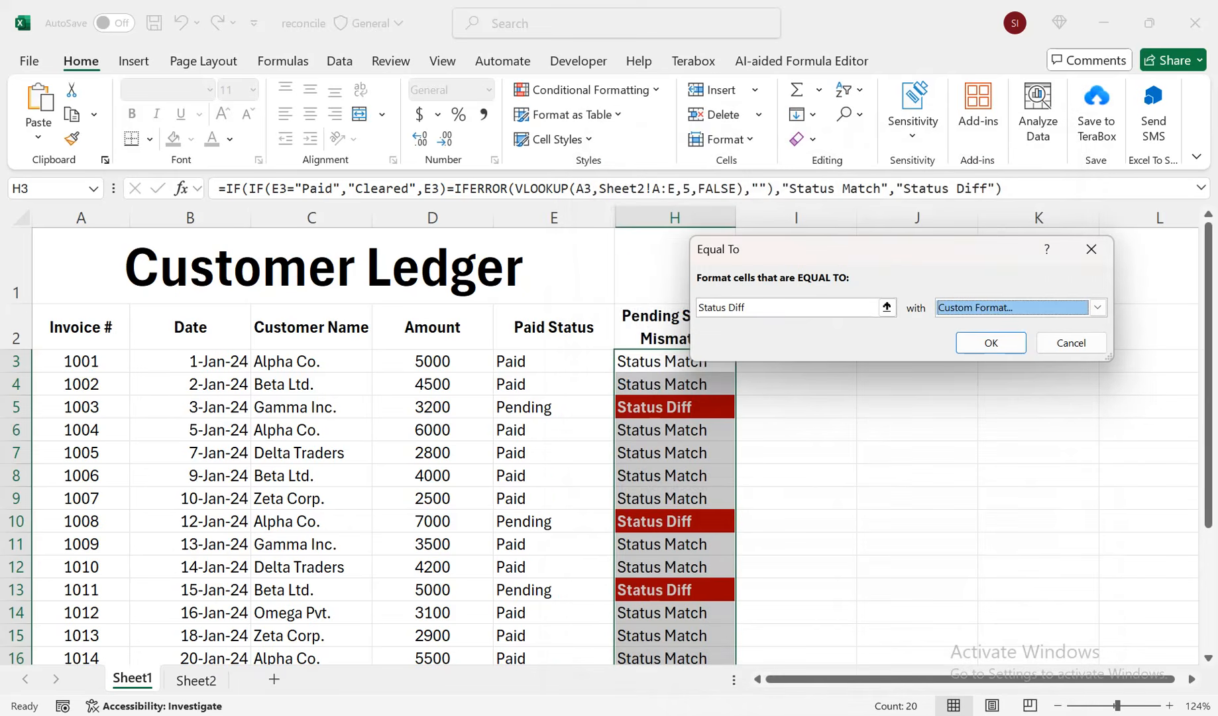
{"action": "key", "text": "Return"}
{"action": "key", "text": "Left"}
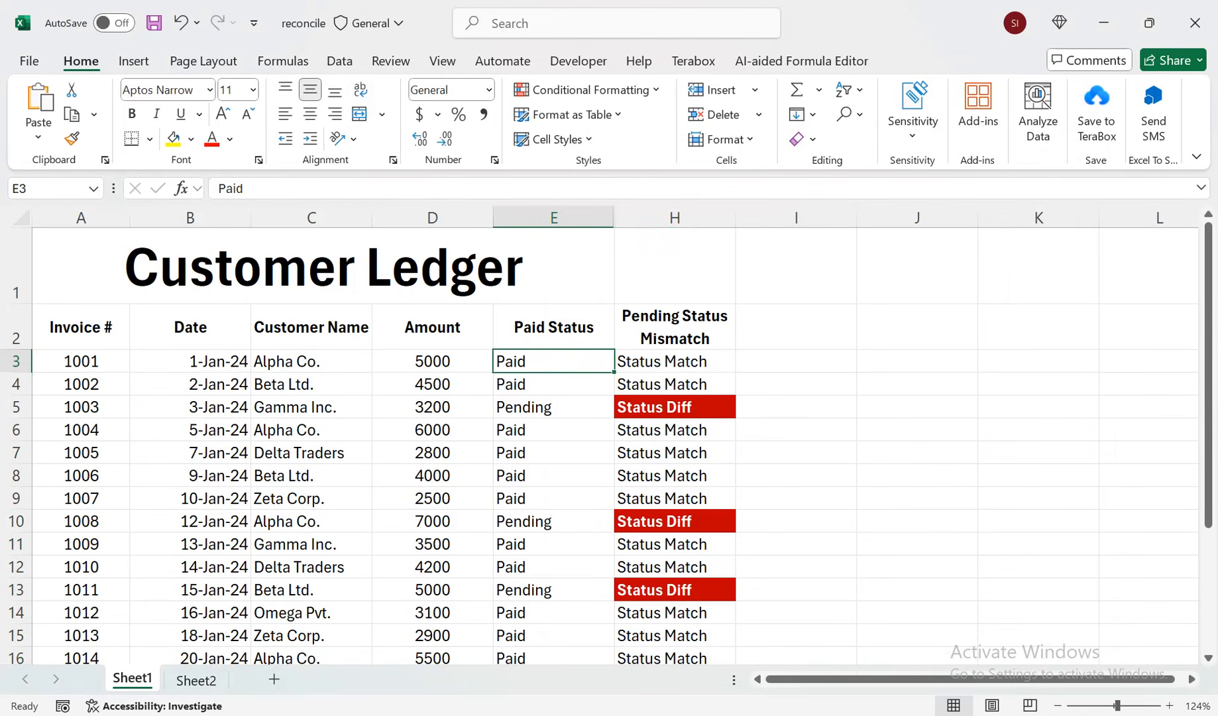
- Unhide columns F and G between the Paid Status and Pending Status Mismatch columns
{"action": "left_click_drag", "start_coordinate": [554, 218], "coordinate": [650, 217]}
{"action": "right_click", "coordinate": [649, 219]}
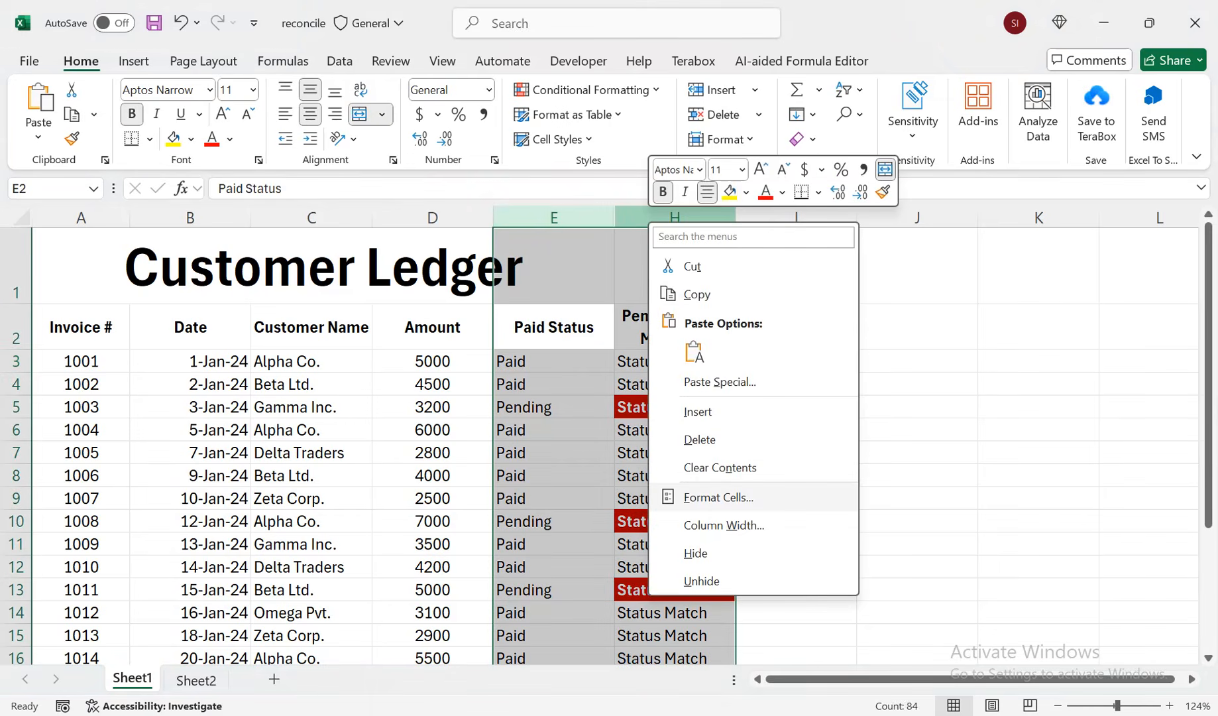
{"action": "left_click", "coordinate": [701, 581]}
{"action": "left_click", "coordinate": [679, 326]}
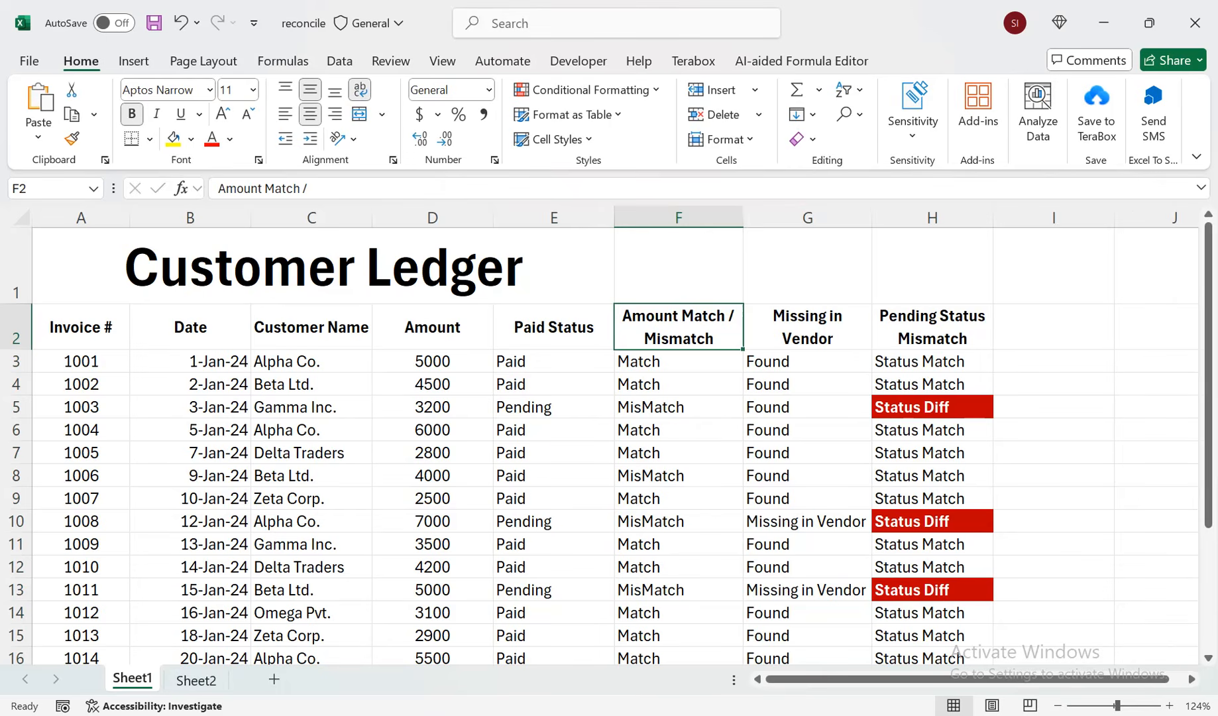
- Start a formula in I3 with =D3 -VLOOKUP( and use the invoice number in A3 as lookup value
{"action": "left_click", "coordinate": [1054, 361]}
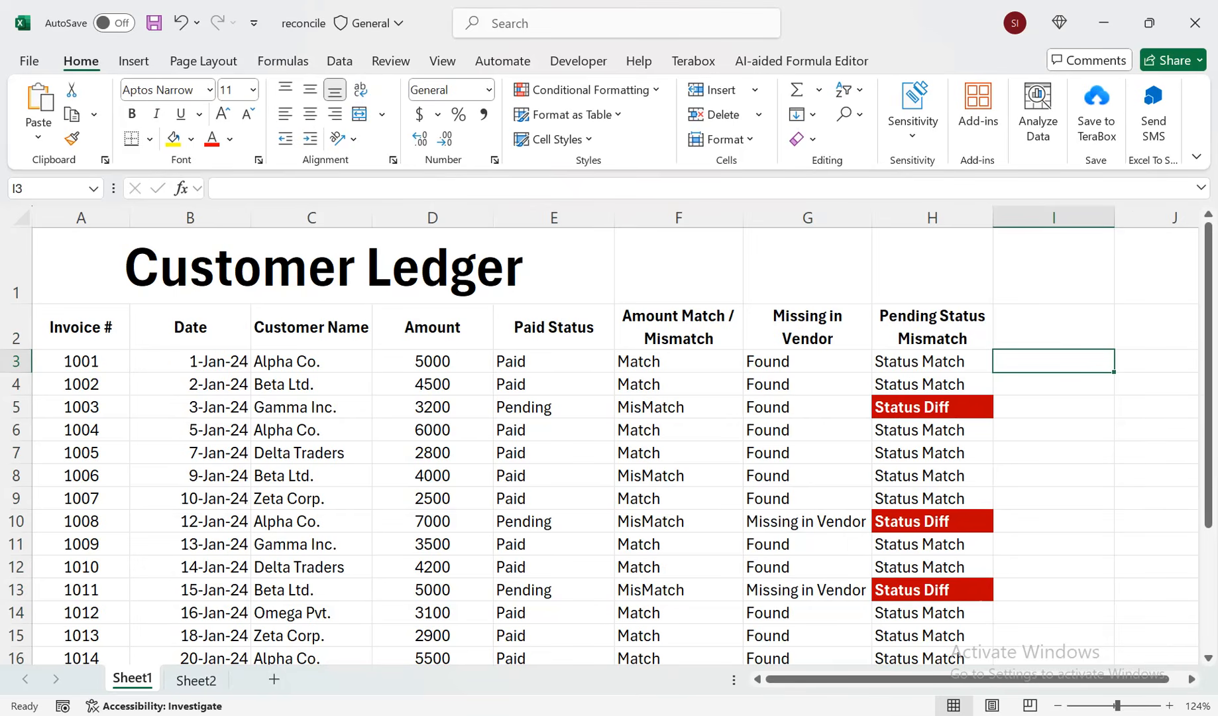
{"action": "type", "text": "="}
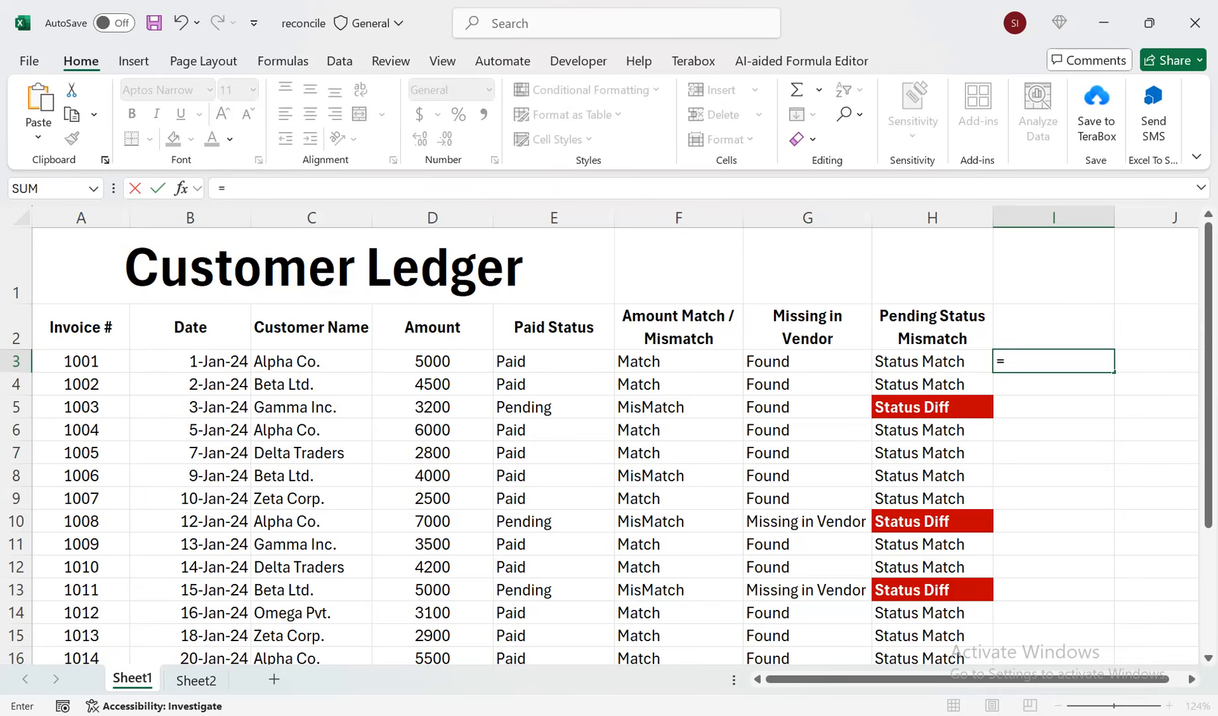
{"action": "left_click", "coordinate": [433, 361]}
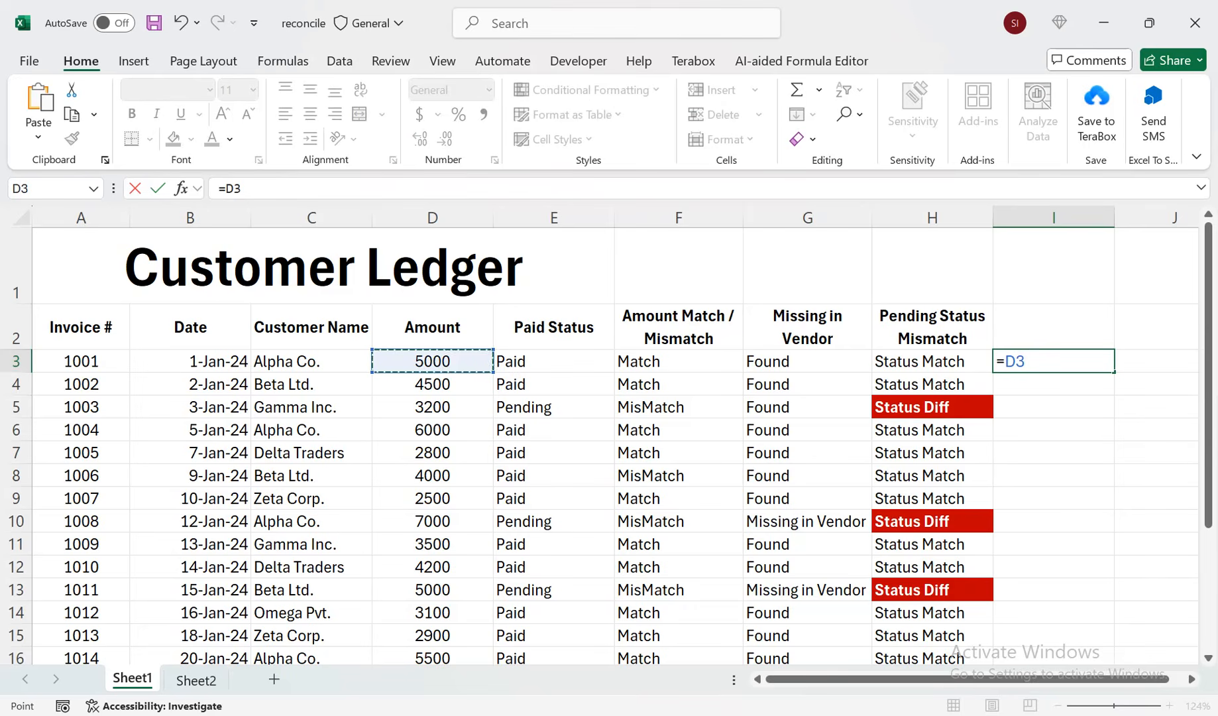
{"action": "type", "text": "-"}
{"action": "type", "text": "vlookup("}
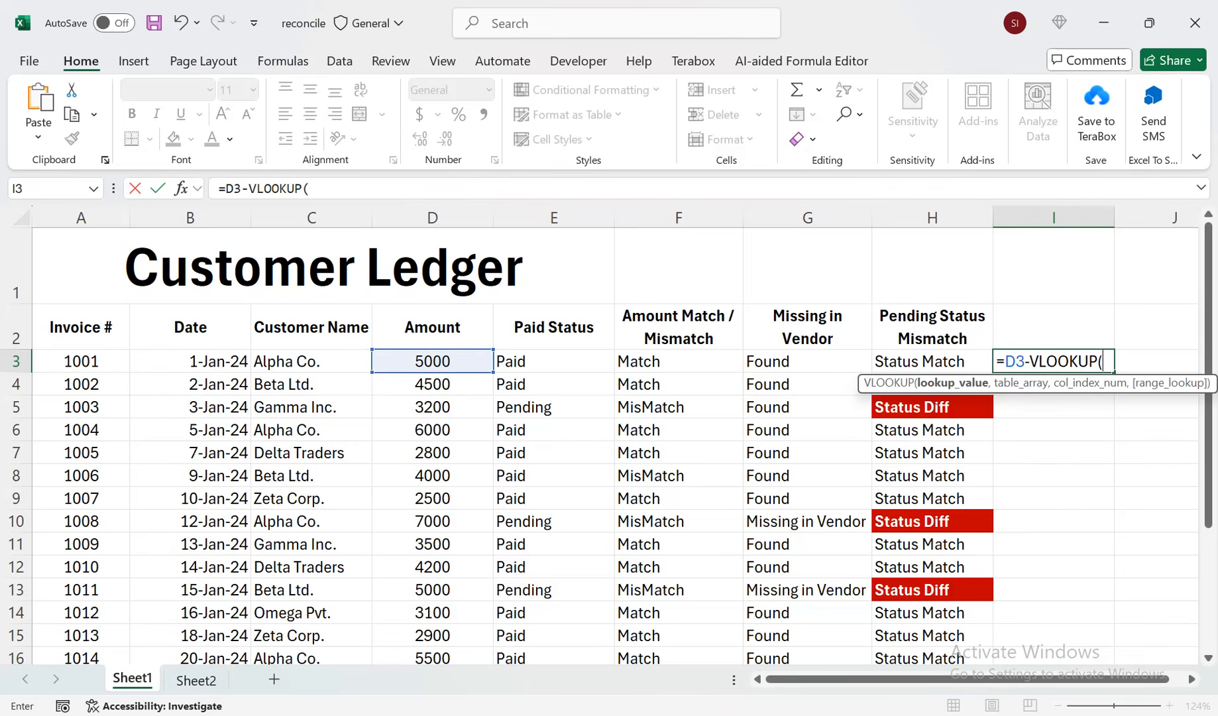
{"action": "left_click_drag", "start_coordinate": [1025, 362], "coordinate": [1017, 361]}
{"action": "left_click", "coordinate": [1025, 362]}
{"action": "left_click", "coordinate": [1106, 361]}
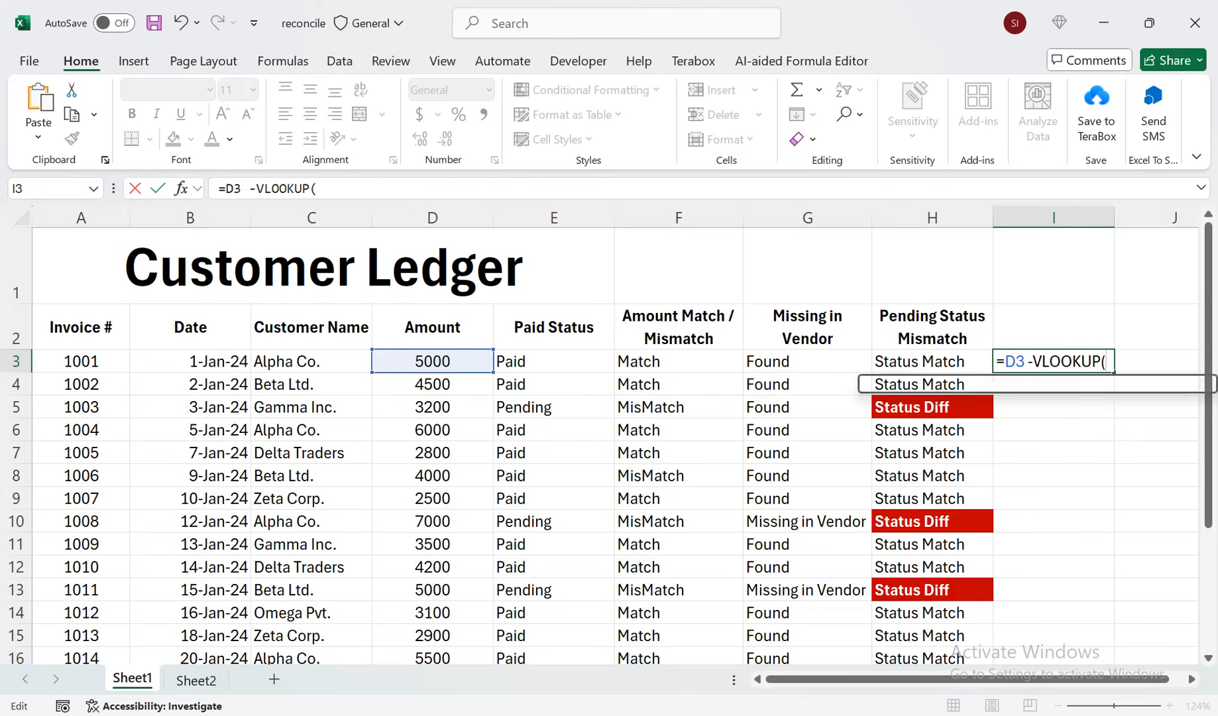
{"action": "left_click", "coordinate": [81, 362]}
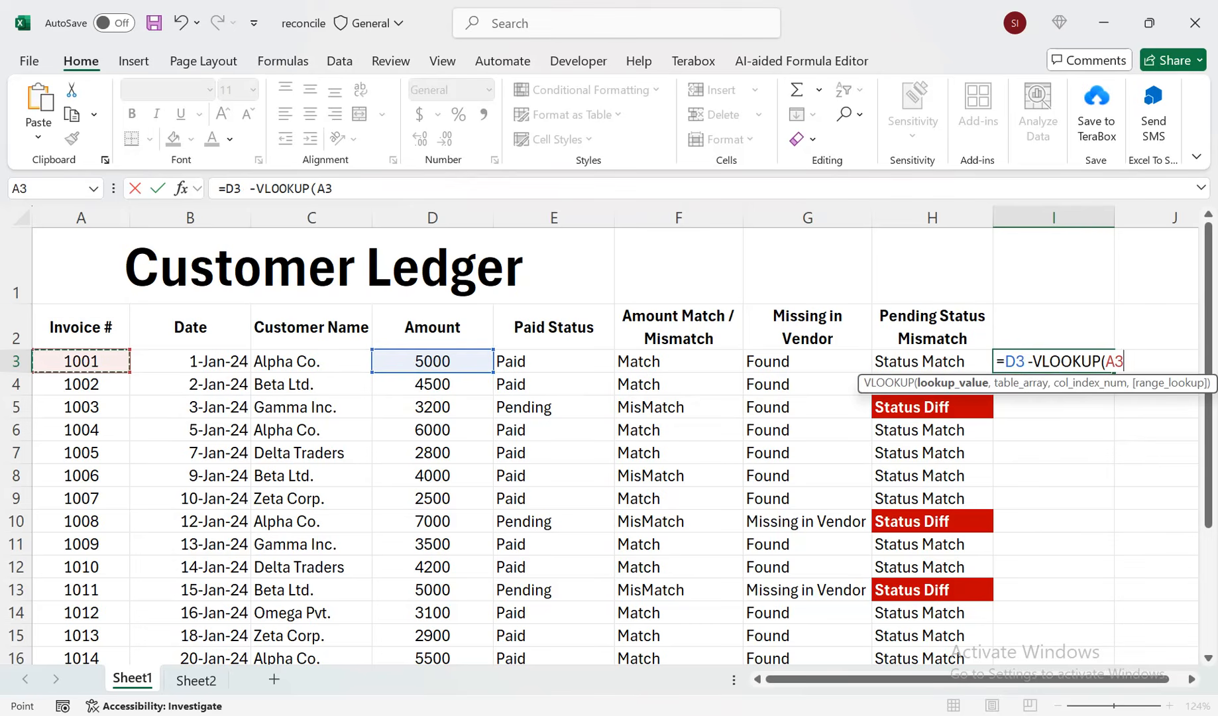
{"action": "type", "text": ","}
- Complete the I3 VLOOKUP with table array Sheet2!A:E, column index 4 and exact match FALSE
{"action": "left_click", "coordinate": [196, 679]}
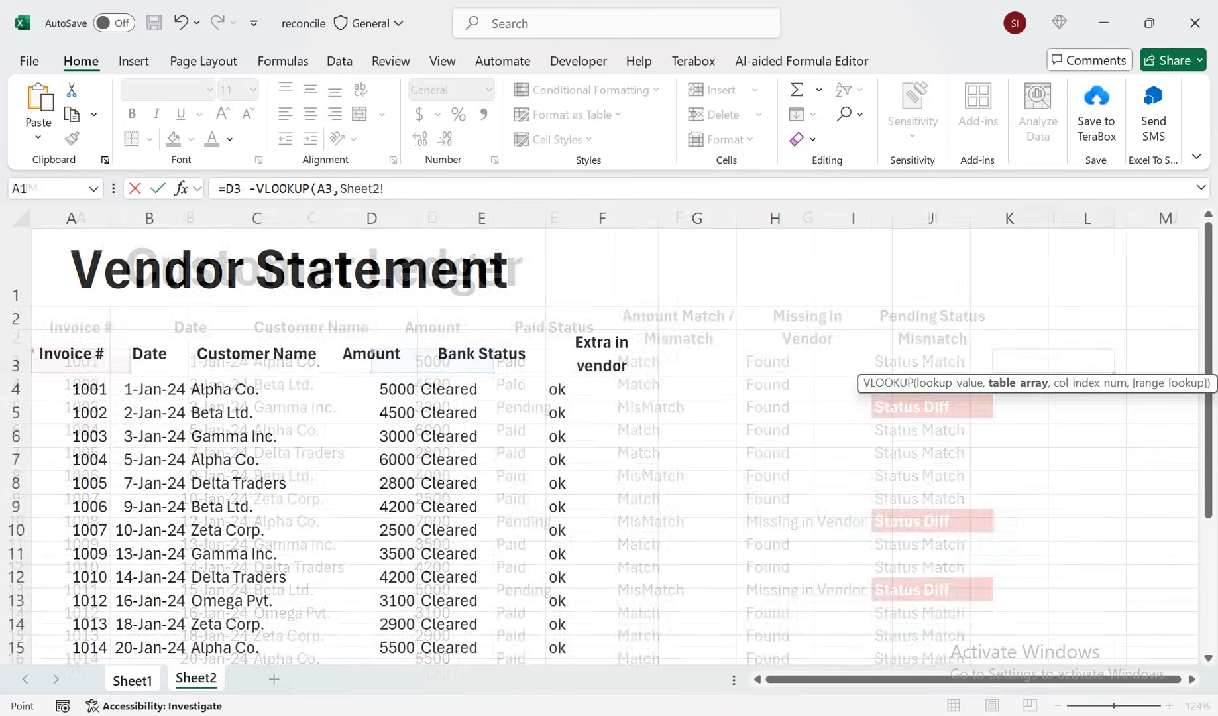
{"action": "left_click_drag", "start_coordinate": [71, 218], "coordinate": [481, 218]}
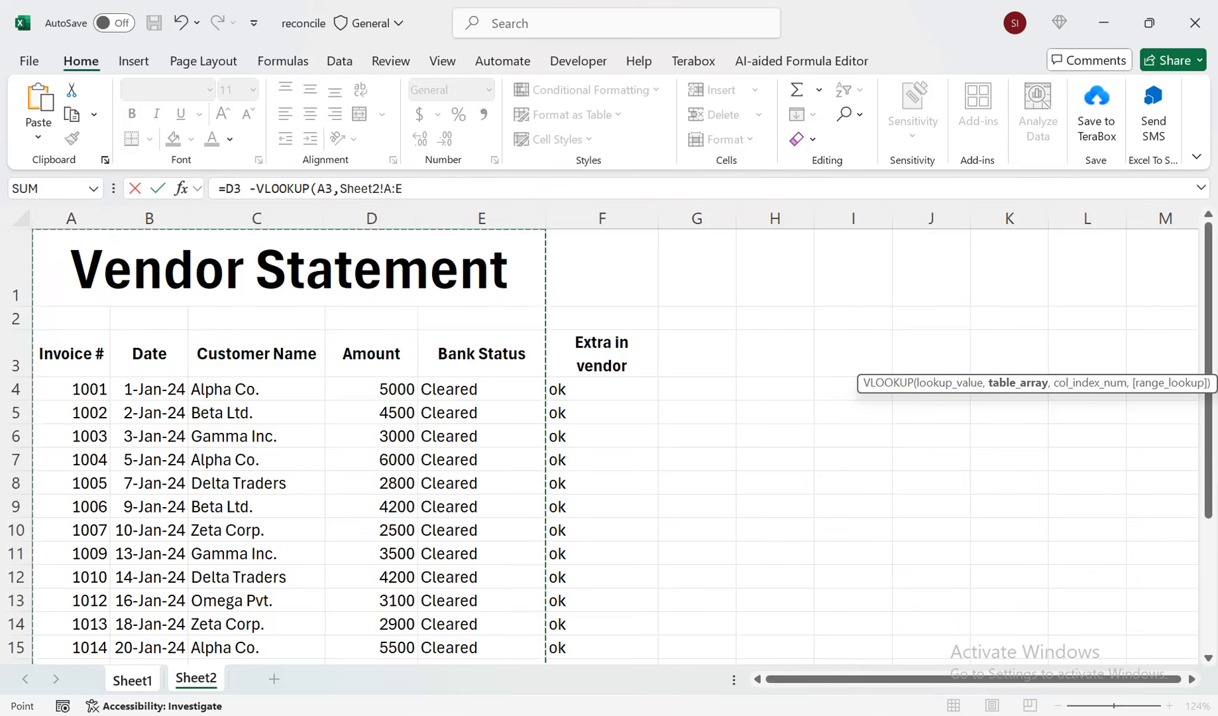
{"action": "type", "text": ",4,"}
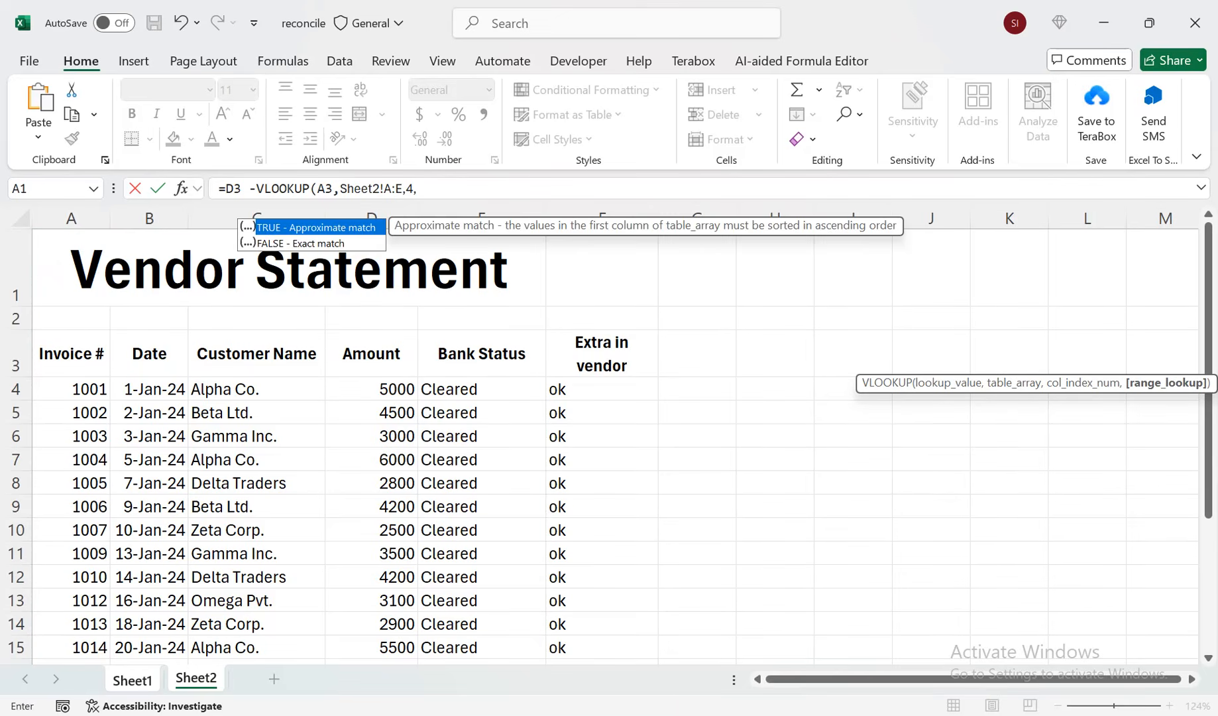
{"action": "key", "text": "Down"}
{"action": "key", "text": "Tab"}
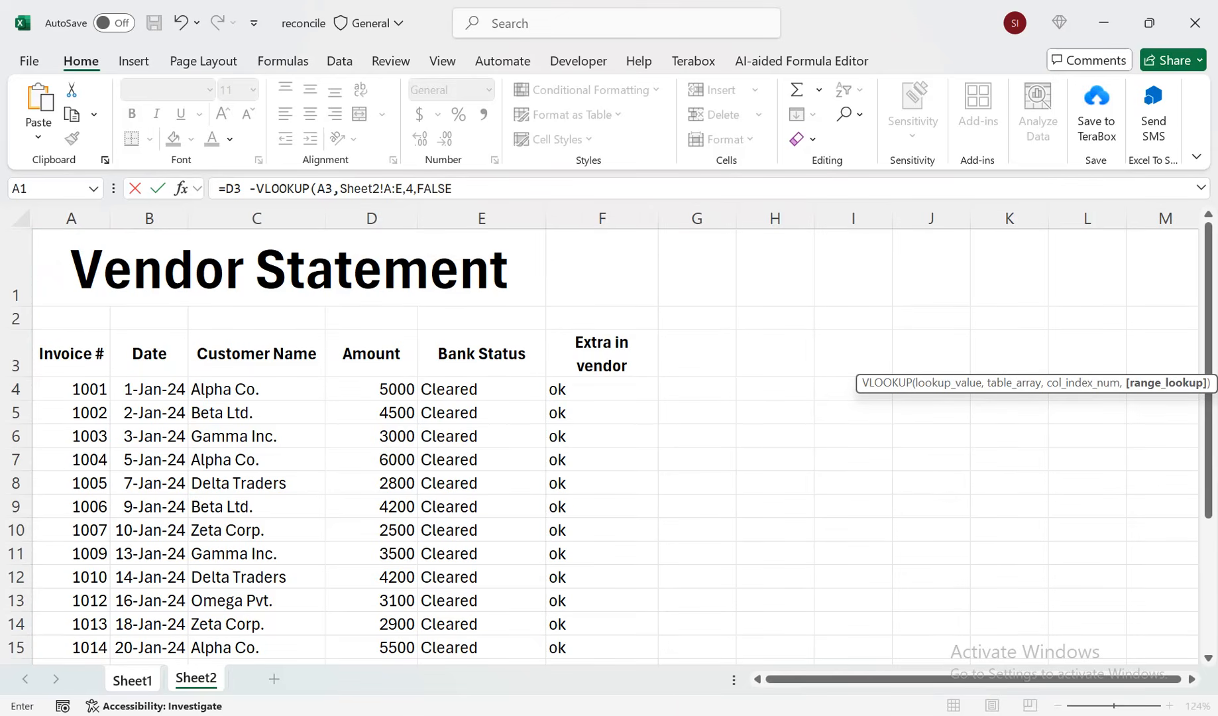
{"action": "type", "text": ")"}
{"action": "key", "text": "Return"}
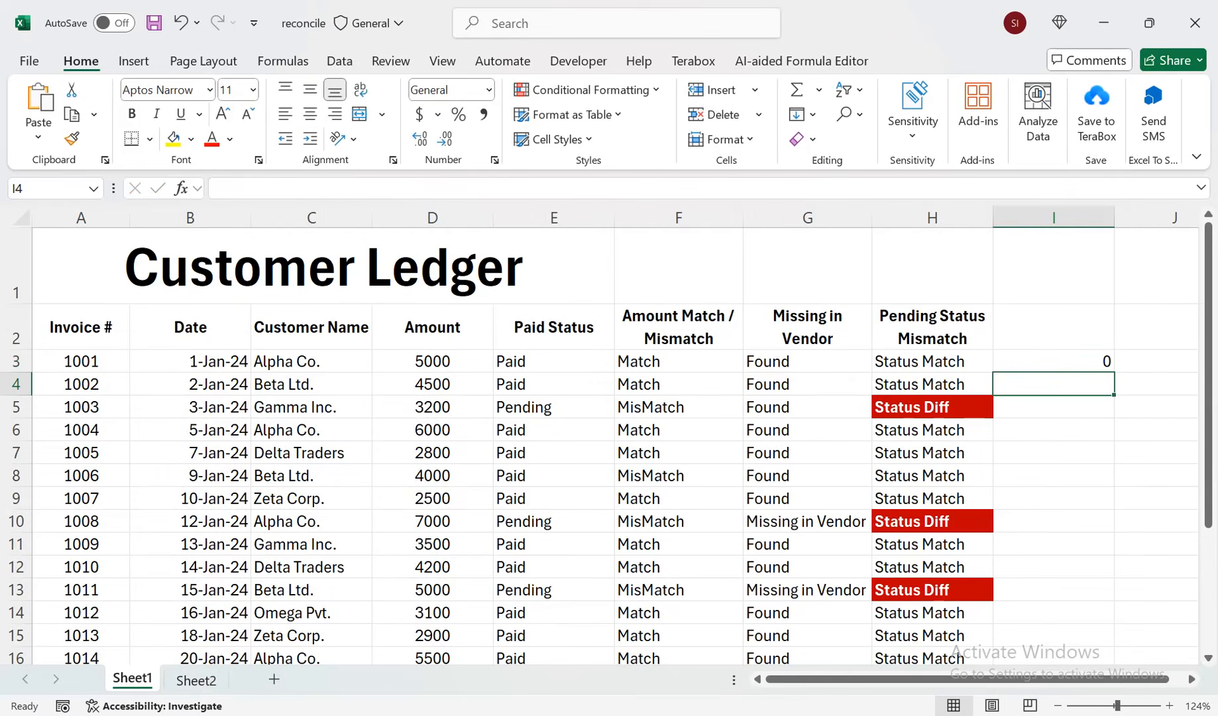
- Fill the amount difference formula in I3 down the ledger rows of column I, and undo the latest change
{"action": "left_click", "coordinate": [932, 361]}
{"action": "left_click", "coordinate": [1054, 361]}
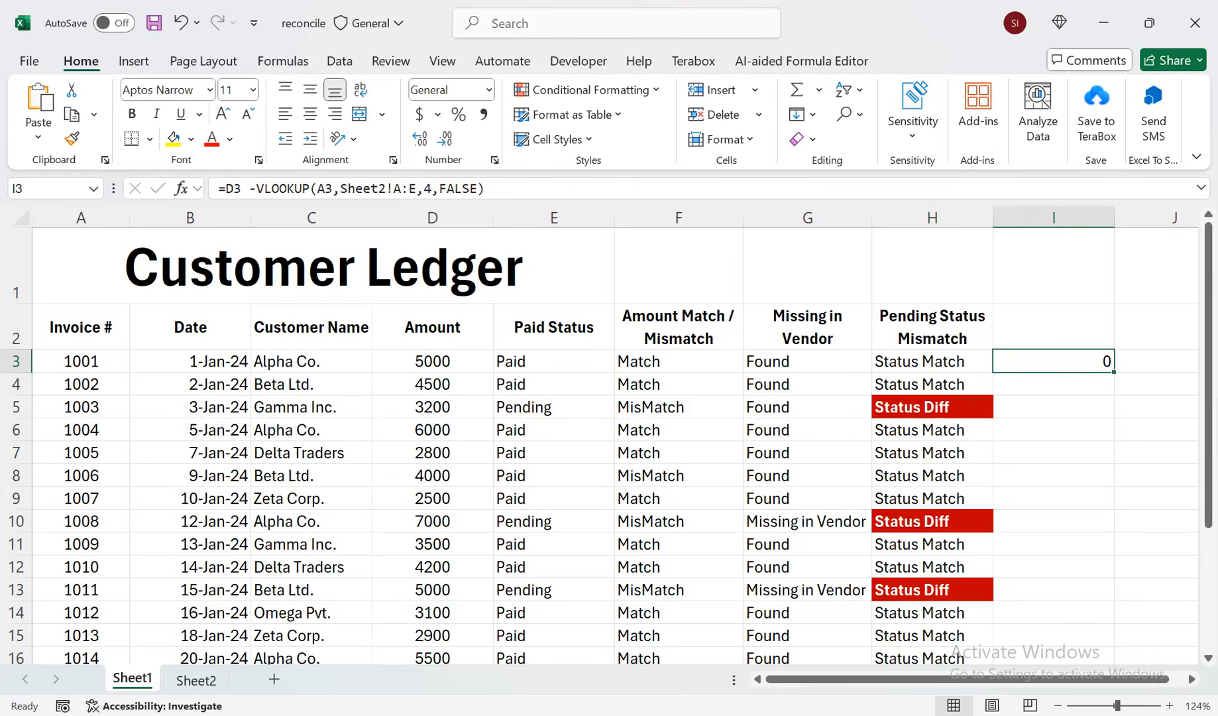
{"action": "double_click", "coordinate": [1115, 372]}
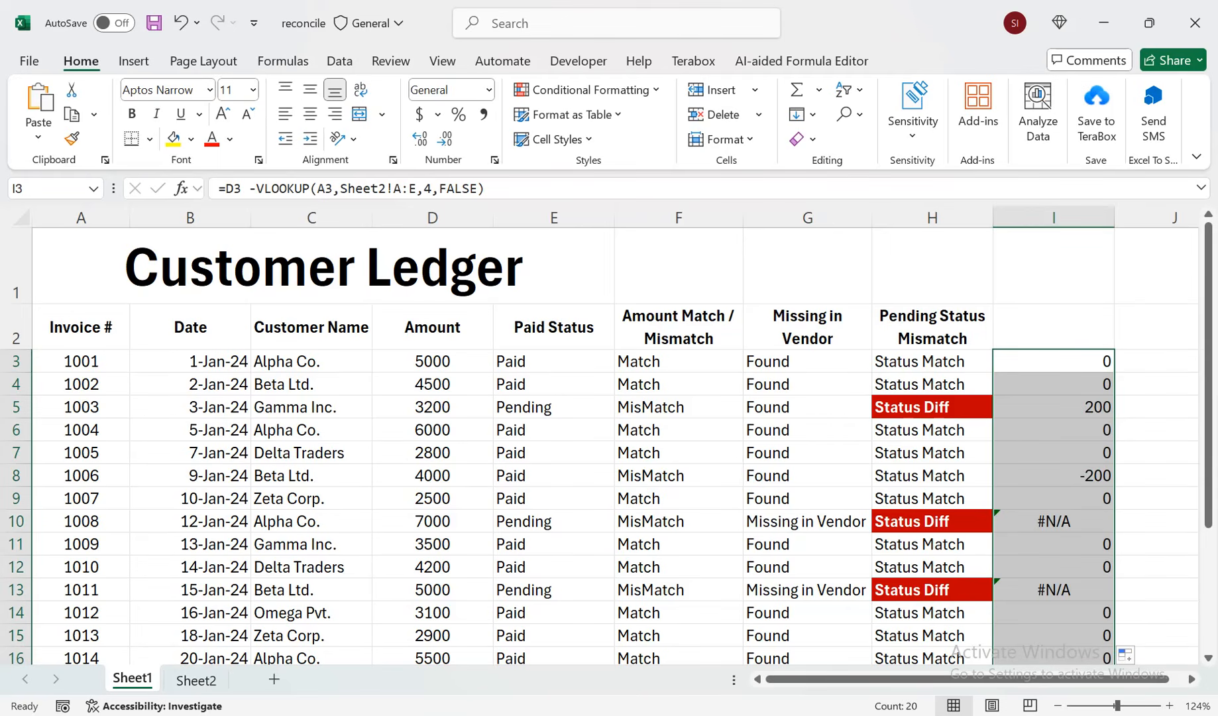
{"action": "key", "text": "ctrl+z"}
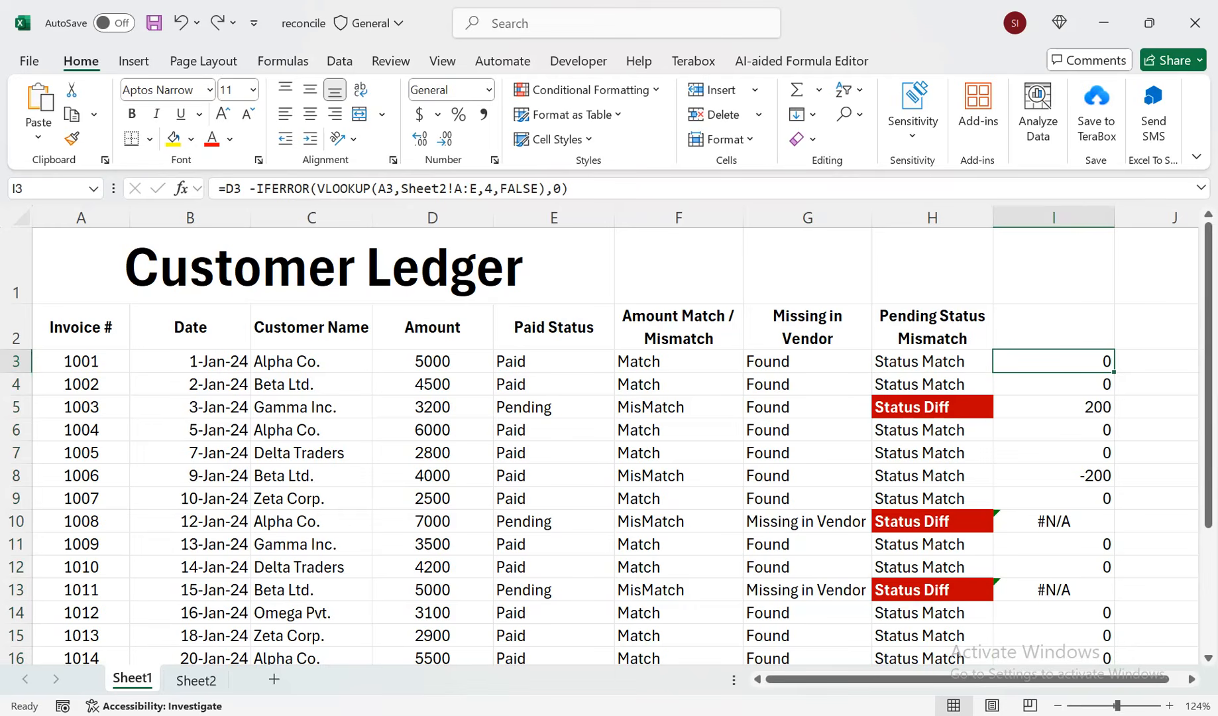
- Undo the IFERROR addition in the amount difference formula in I3
{"action": "double_click", "coordinate": [1046, 361]}
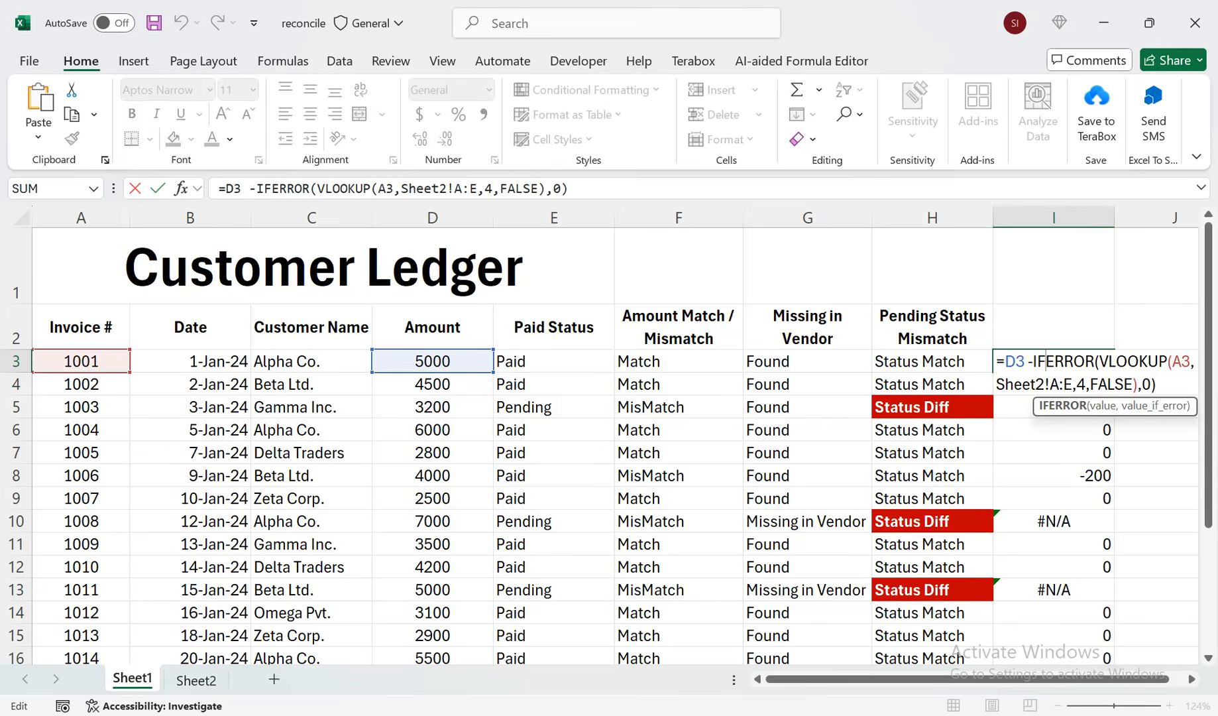
{"action": "key", "text": "Return"}
{"action": "key", "text": "ctrl+z"}
{"action": "key", "text": "ctrl+z"}
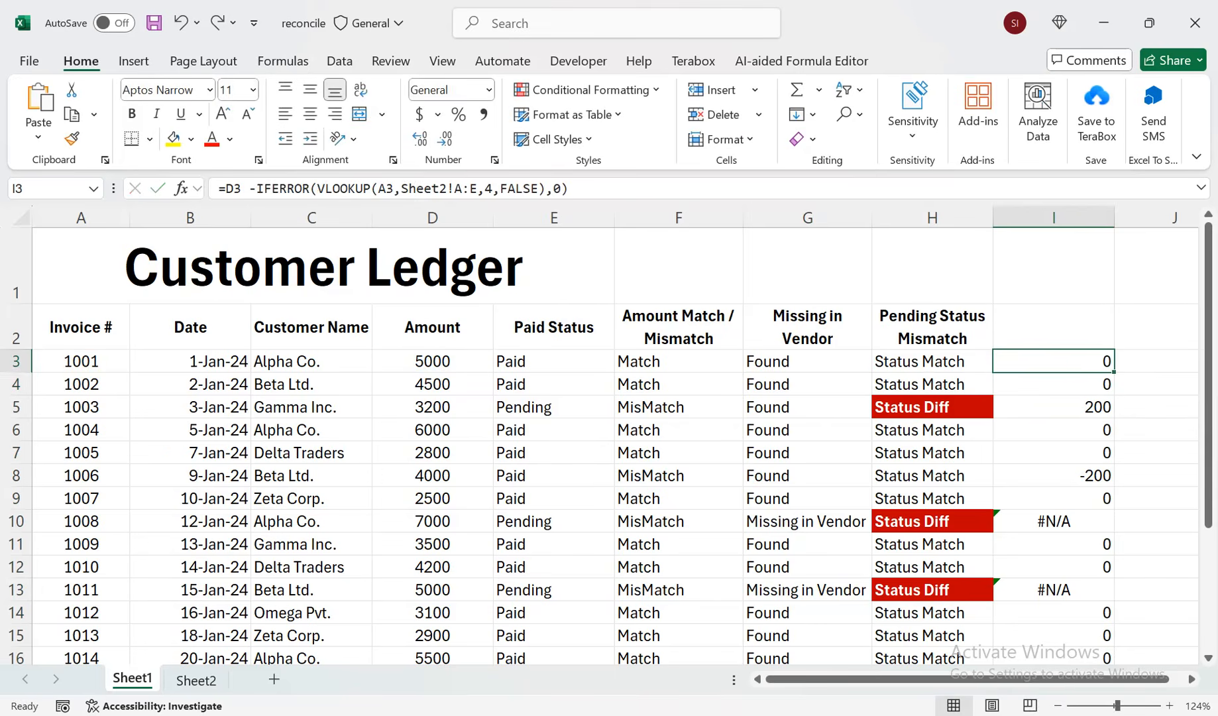
- Wrap the VLOOKUP in I3 in IFERROR with 0 as the error value, and fill the formula down column I
{"action": "double_click", "coordinate": [1072, 361]}
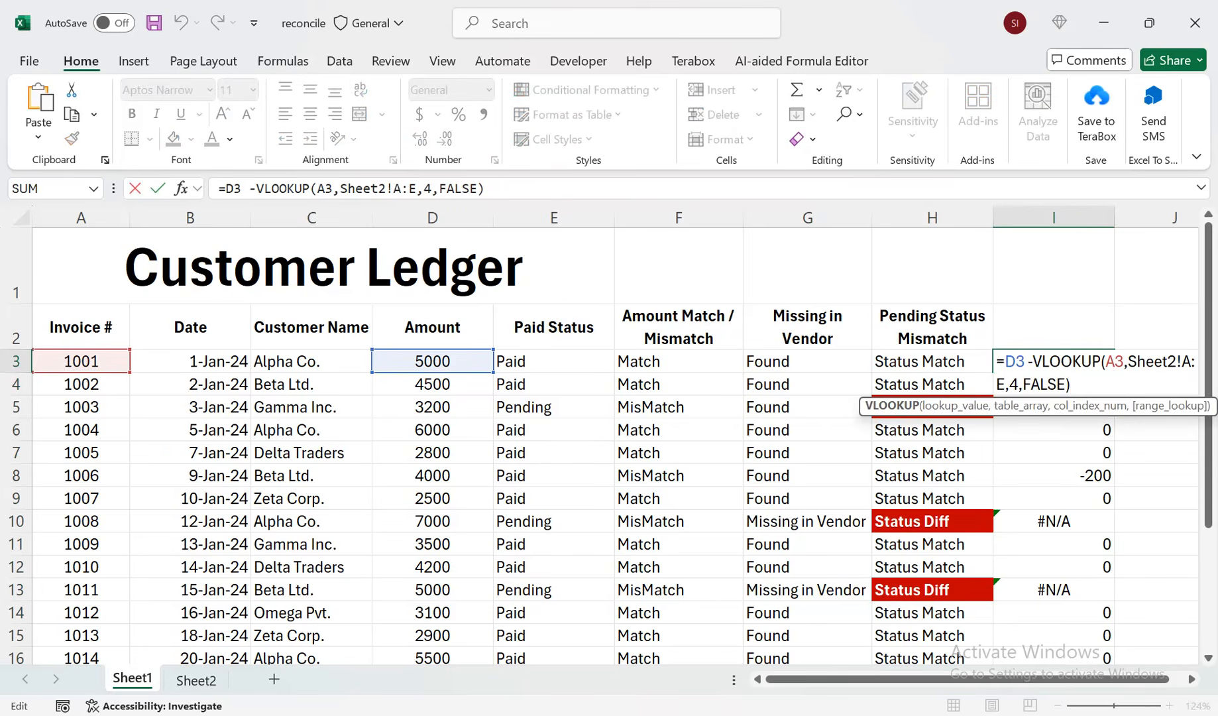
{"action": "left_click", "coordinate": [1034, 361]}
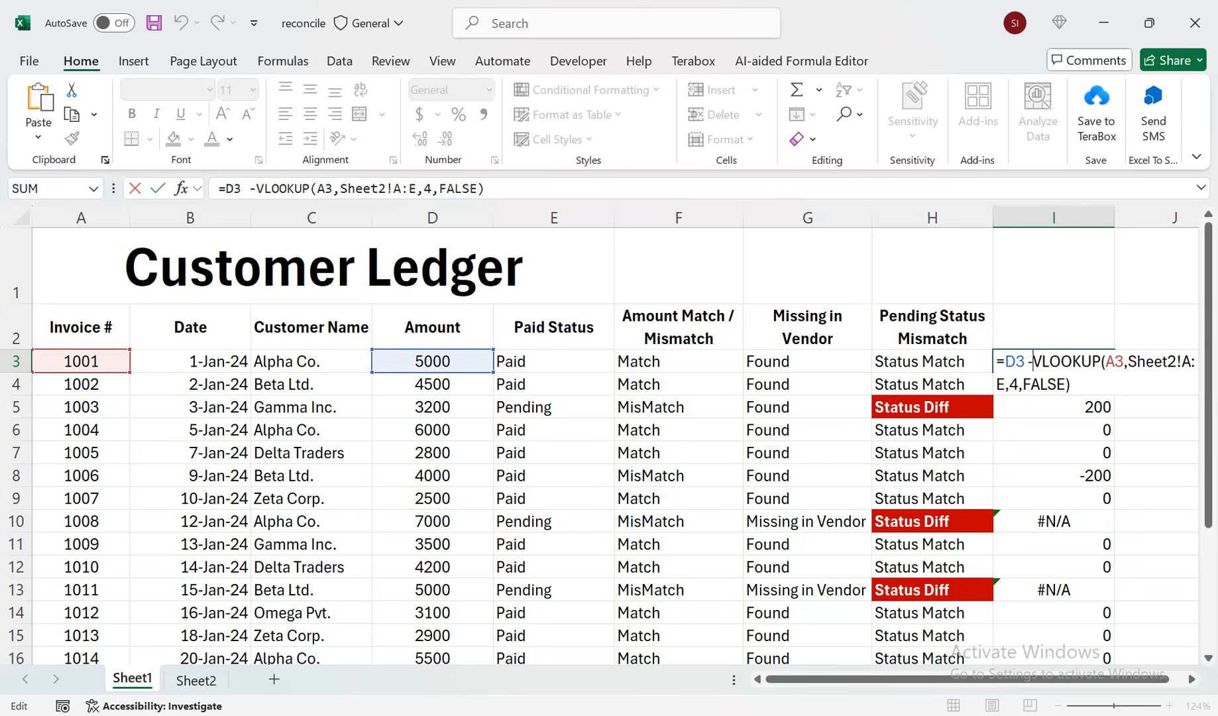
{"action": "type", "text": "f"}
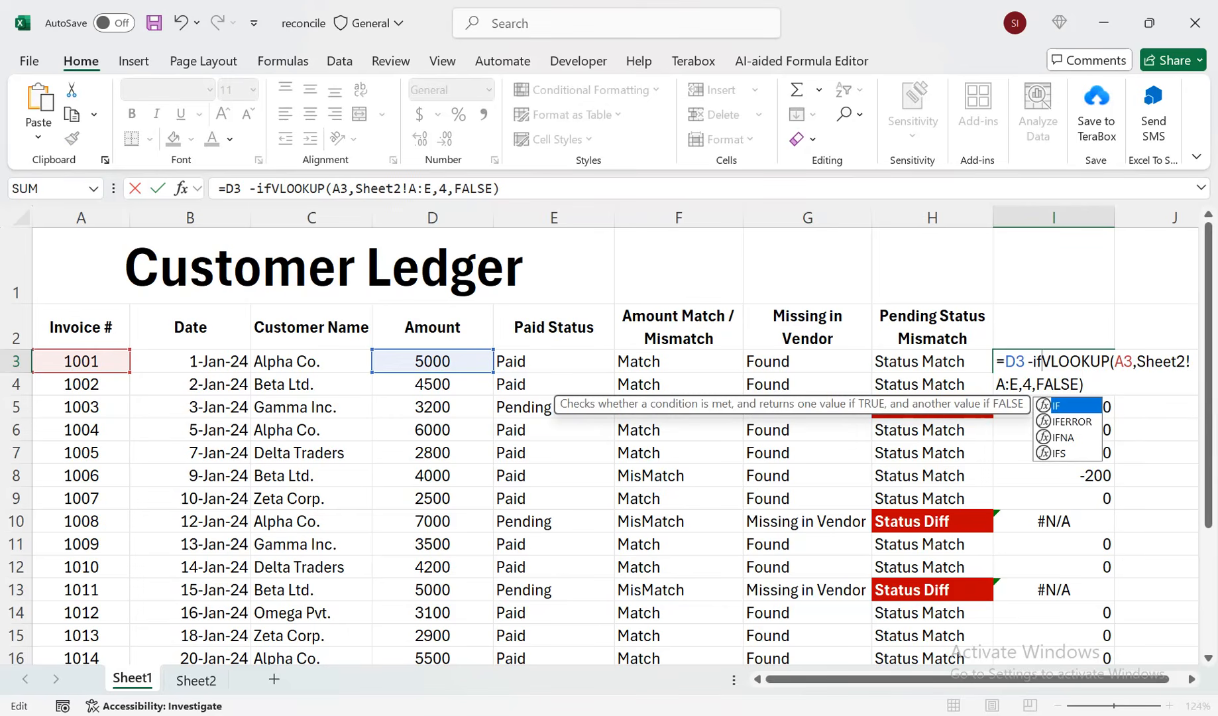
{"action": "key", "text": "Down"}
{"action": "key", "text": "Tab"}
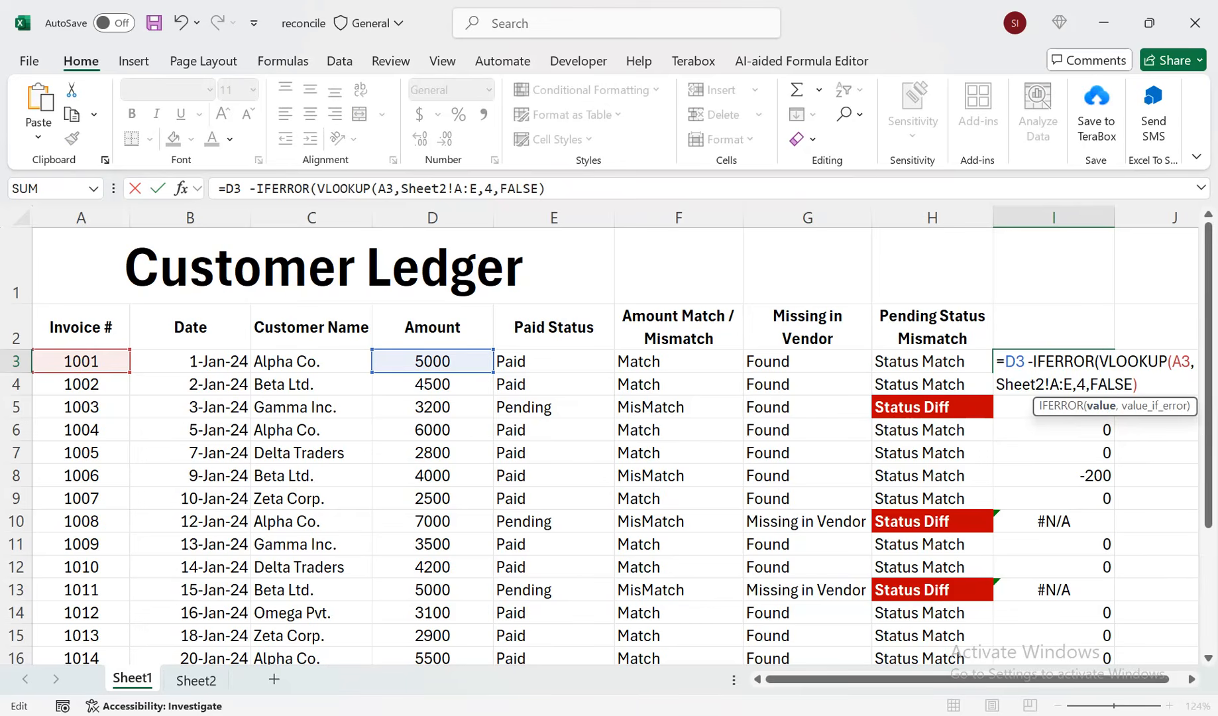
{"action": "type", "text": ",0"}
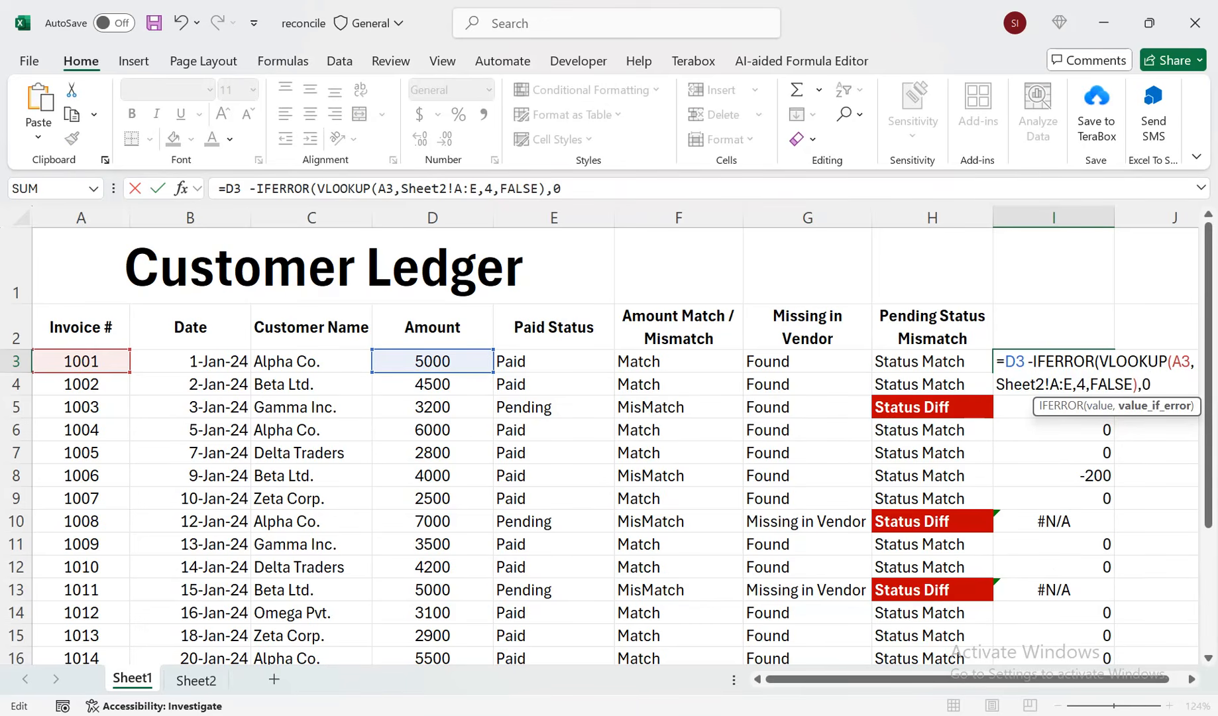
{"action": "type", "text": ")"}
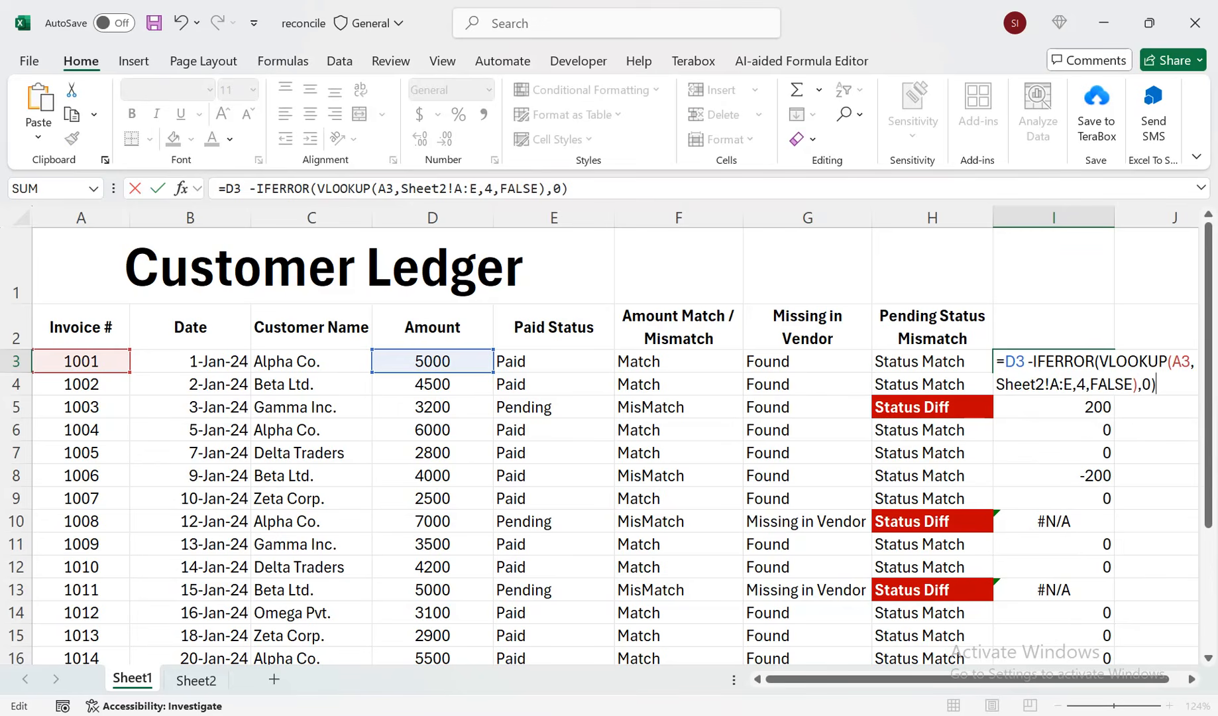
{"action": "key", "text": "Return"}
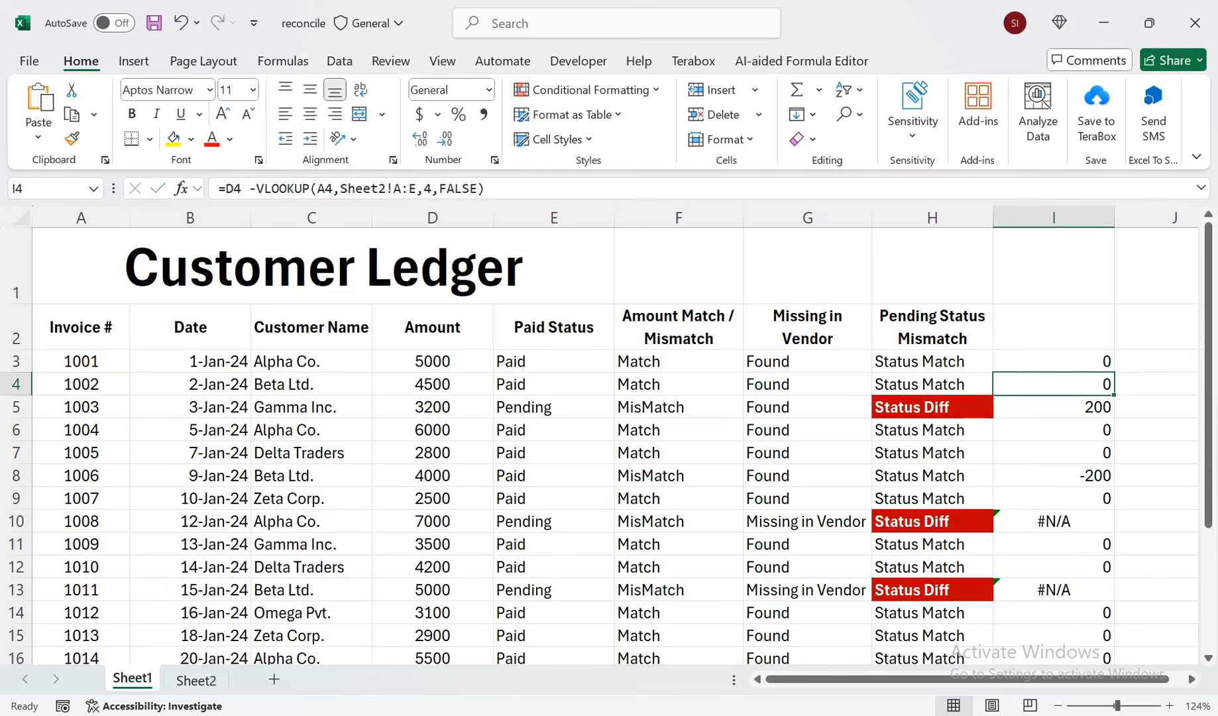
{"action": "left_click", "coordinate": [1054, 361]}
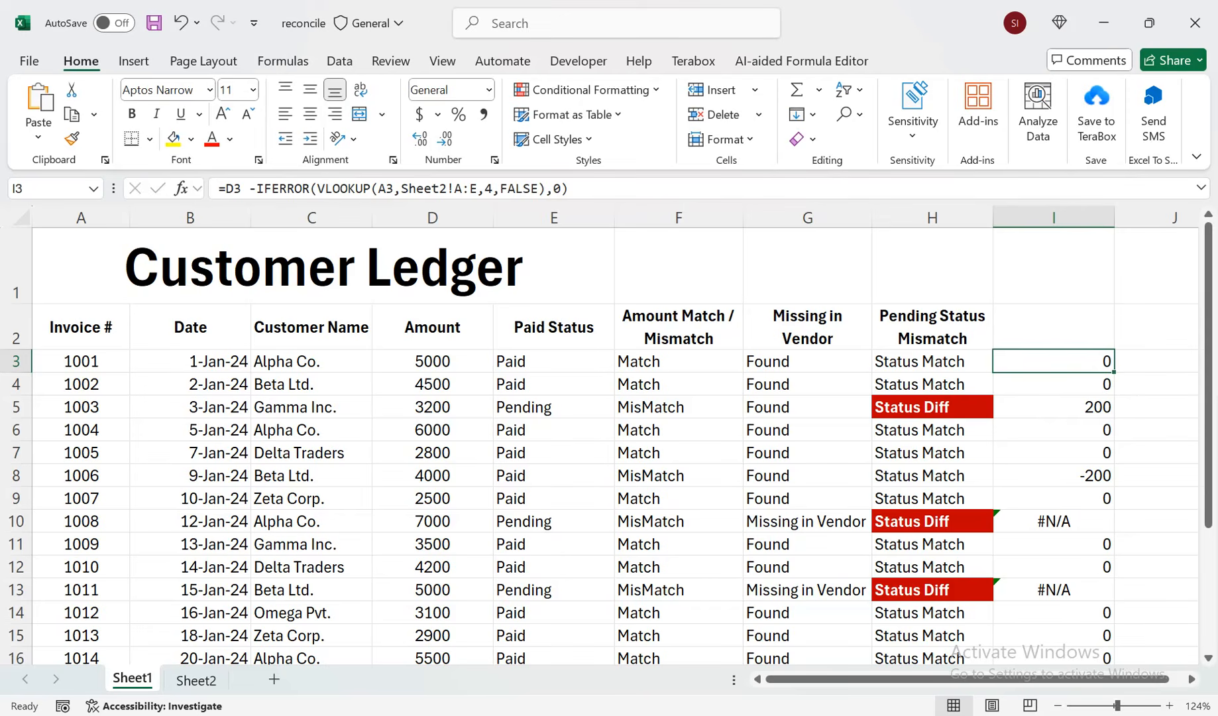
{"action": "double_click", "coordinate": [1114, 372]}
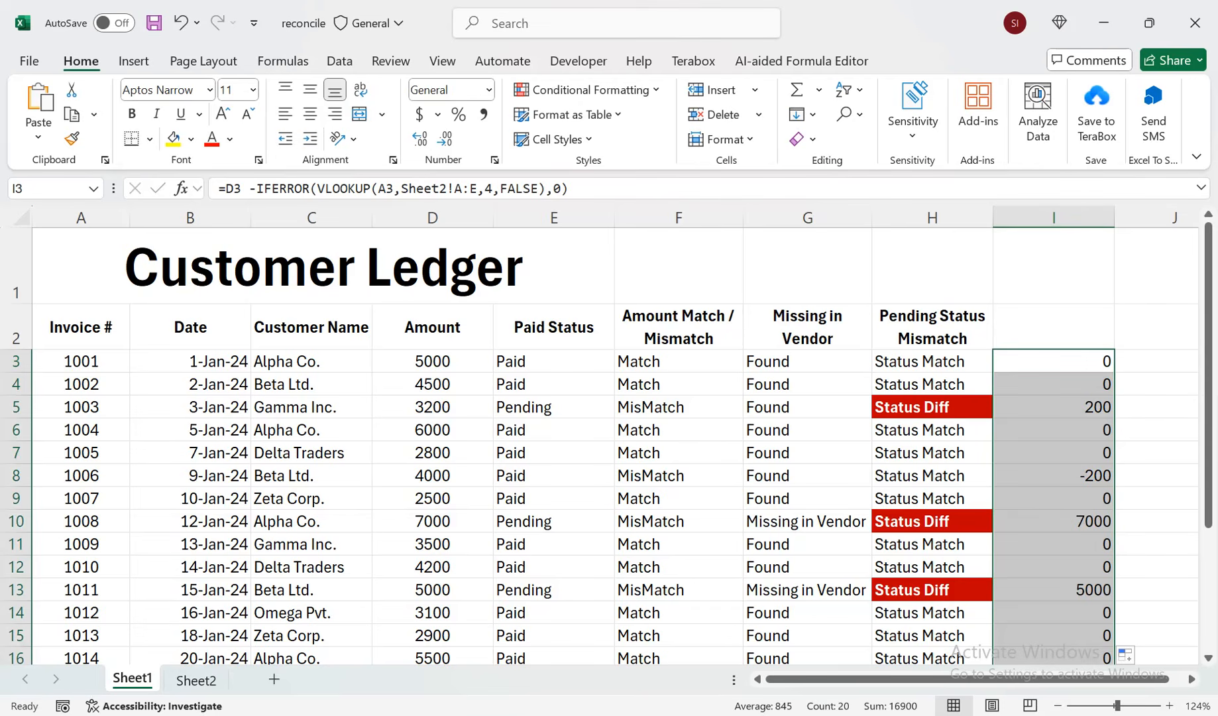
- Check the difference for the missing invoice in ledger row 10 against the vendor statement on Sheet2
{"action": "left_click", "coordinate": [808, 521]}
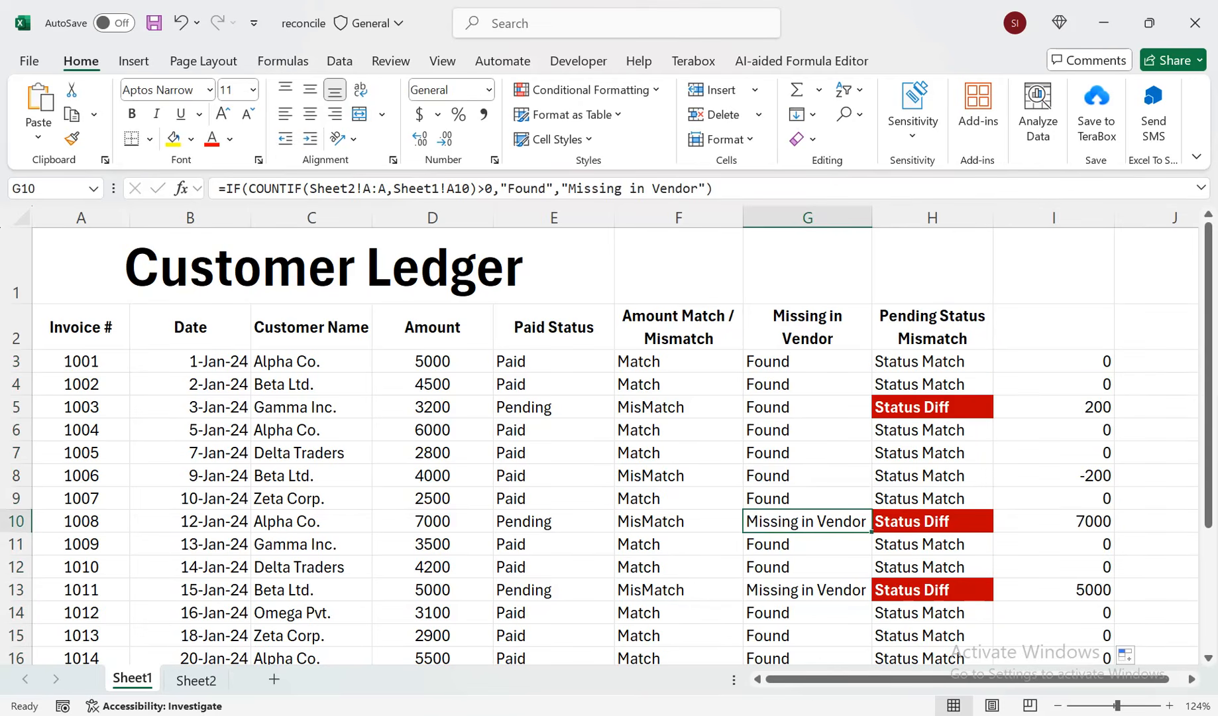
{"action": "left_click", "coordinate": [1054, 521]}
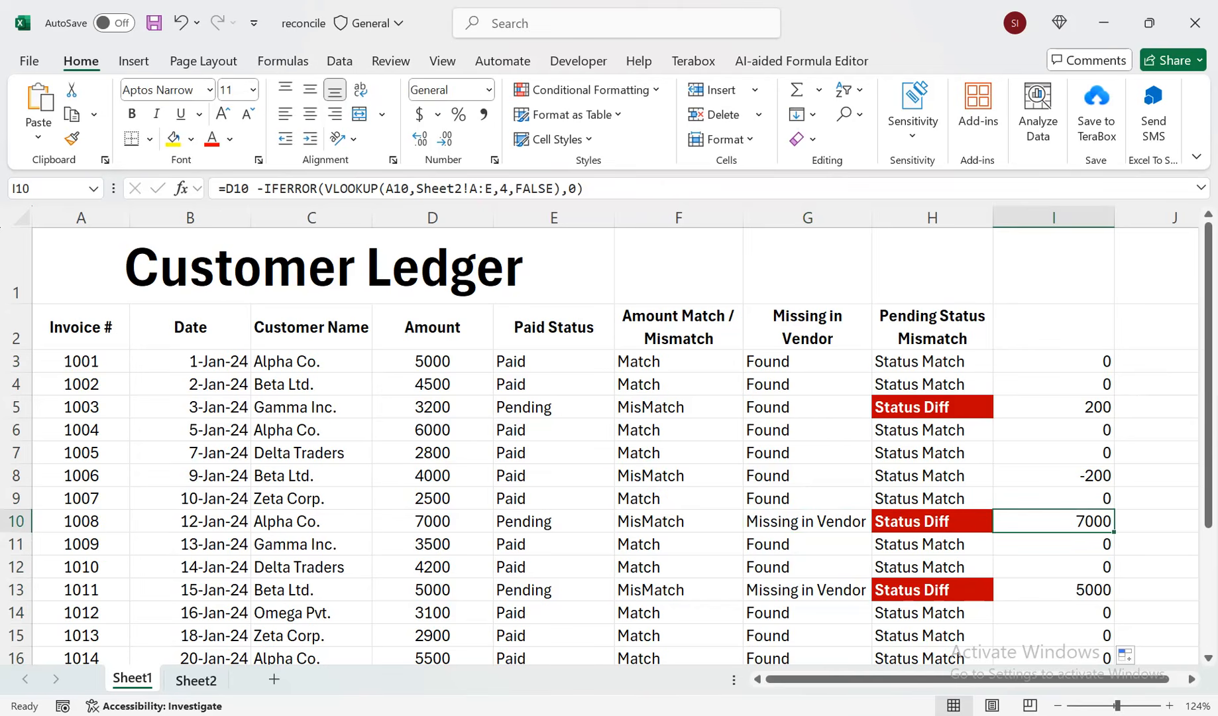
{"action": "left_click", "coordinate": [195, 680]}
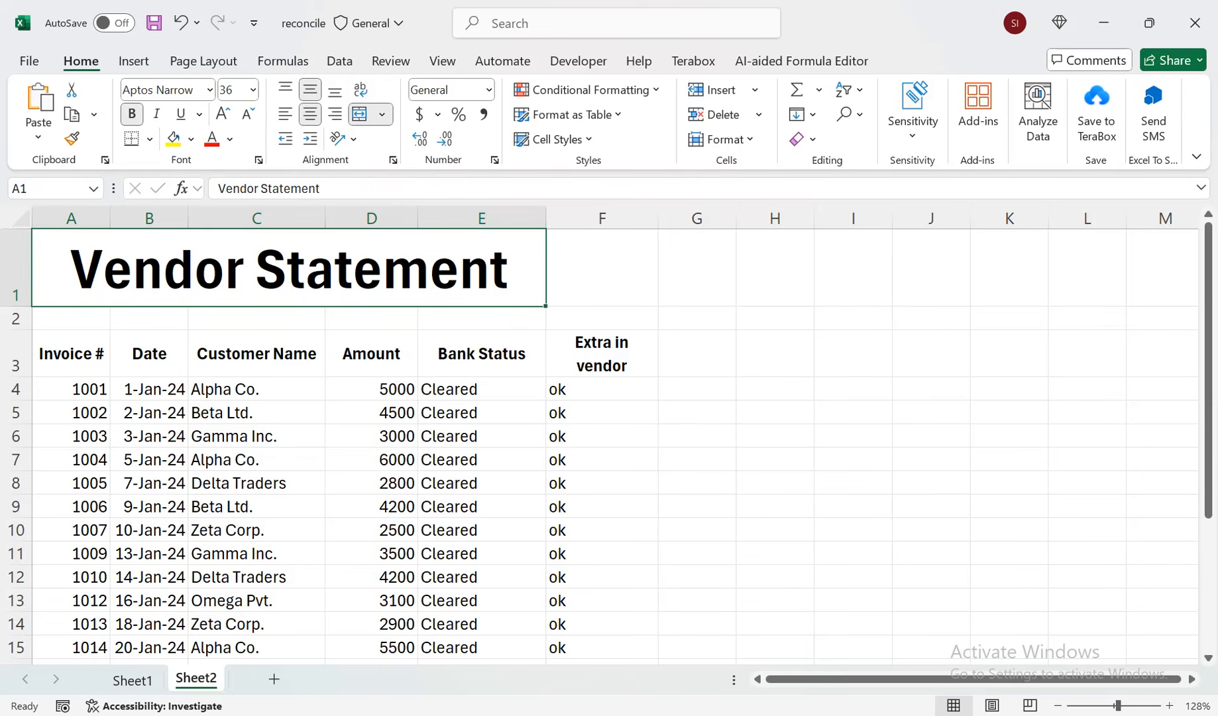
{"action": "left_click", "coordinate": [133, 680]}
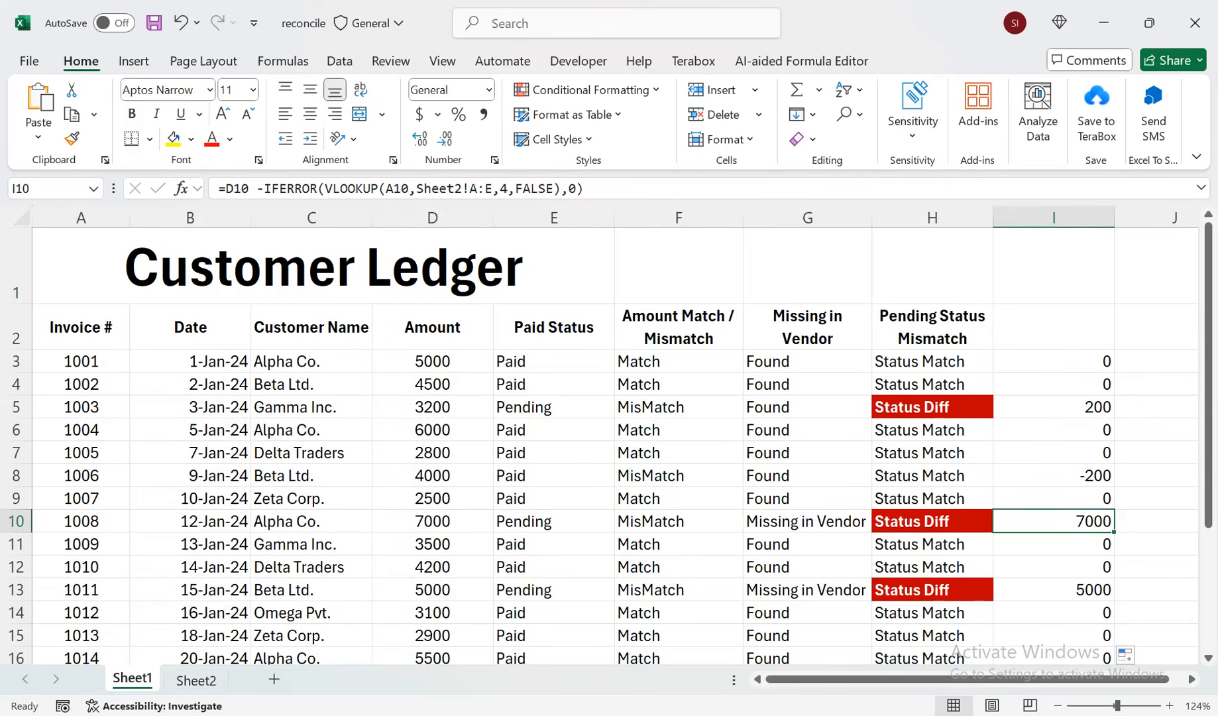
- Compare the amount and difference in ledger row 8 with the matching Beta Ltd. invoice in row 9 of Sheet2
{"action": "left_click_drag", "start_coordinate": [1208, 309], "coordinate": [1208, 352]}
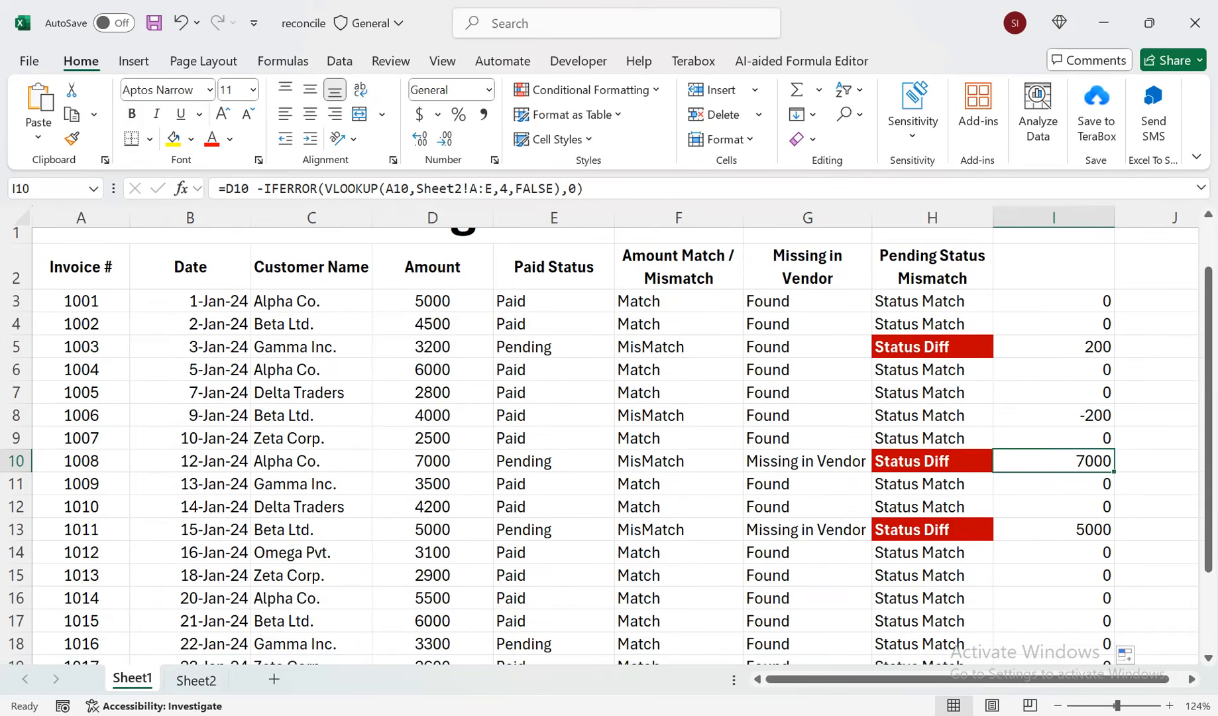
{"action": "left_click", "coordinate": [1060, 416]}
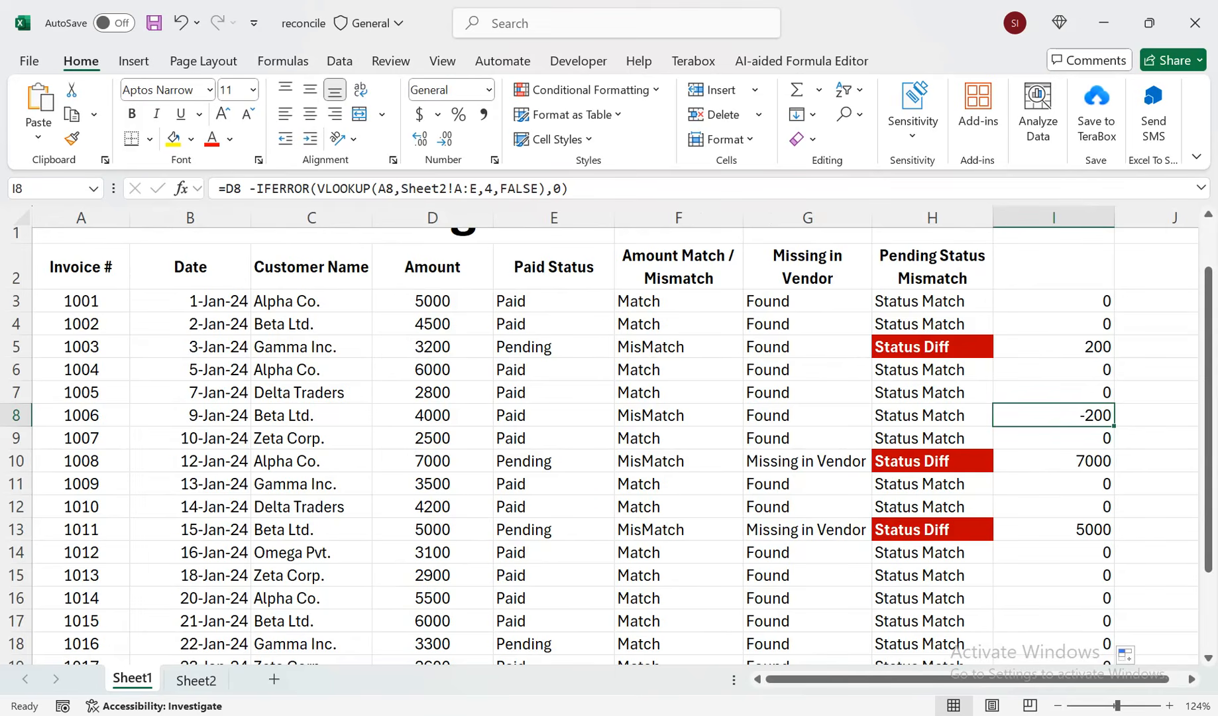
{"action": "left_click", "coordinate": [433, 416]}
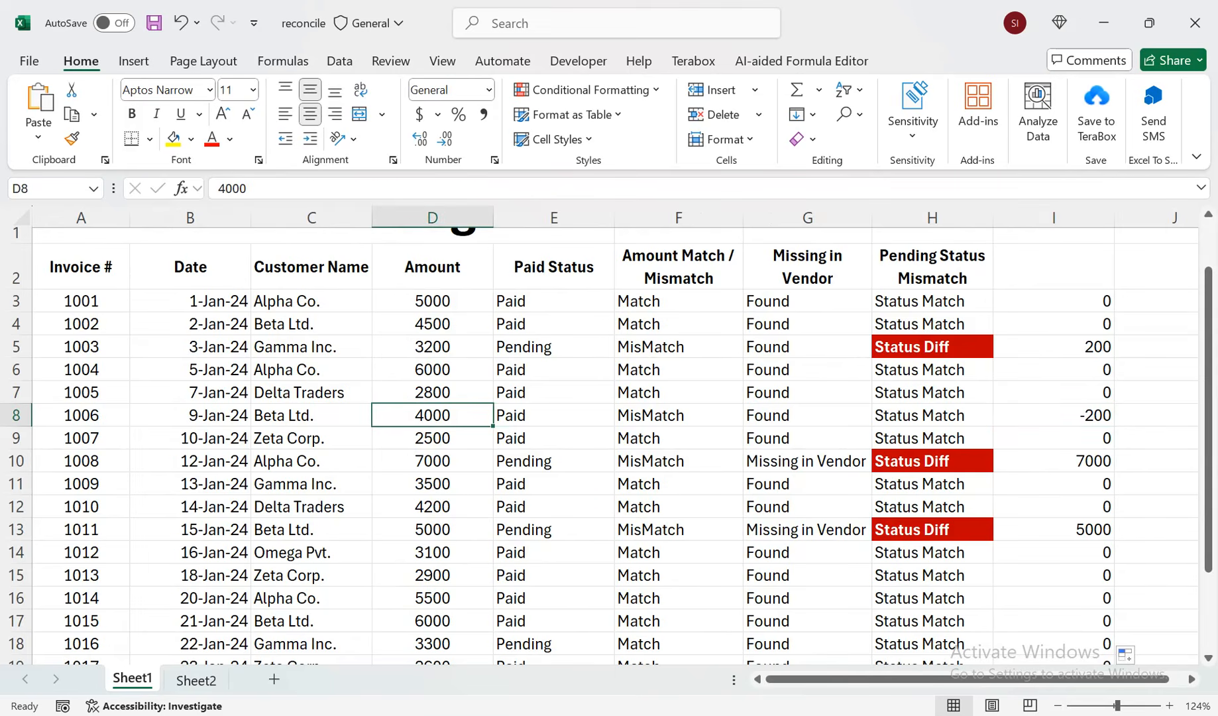
{"action": "left_click", "coordinate": [196, 680]}
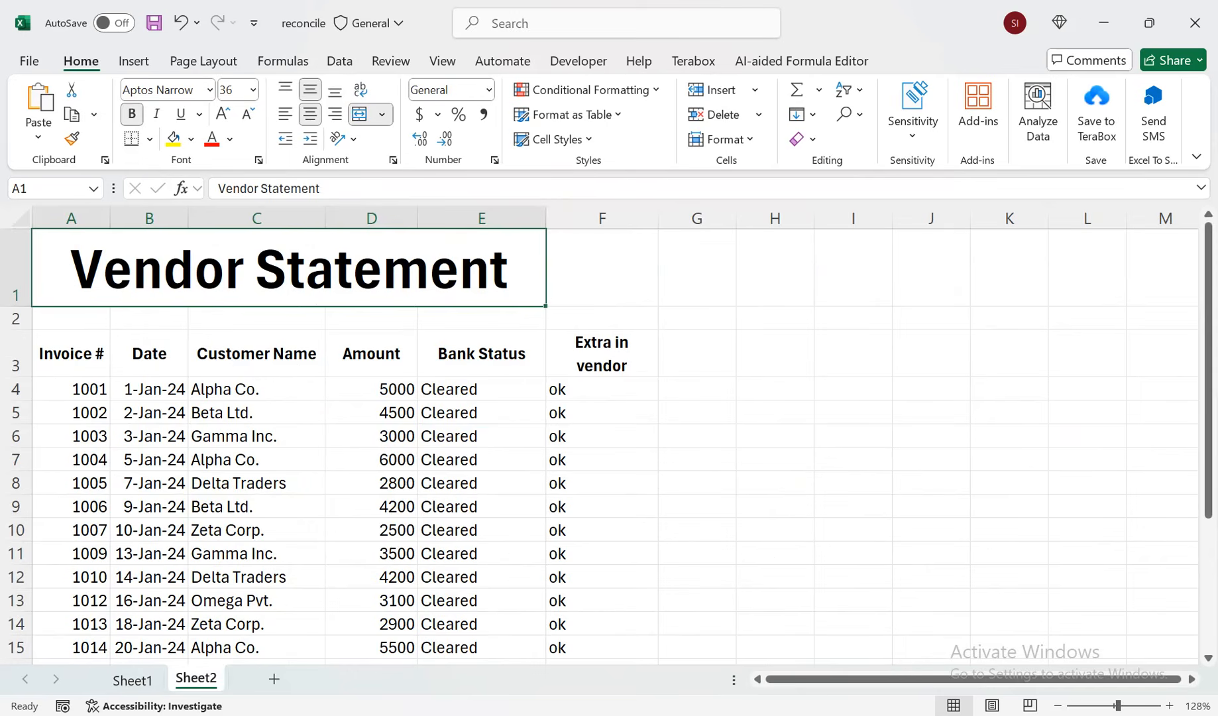
{"action": "left_click_drag", "start_coordinate": [384, 506], "coordinate": [70, 506]}
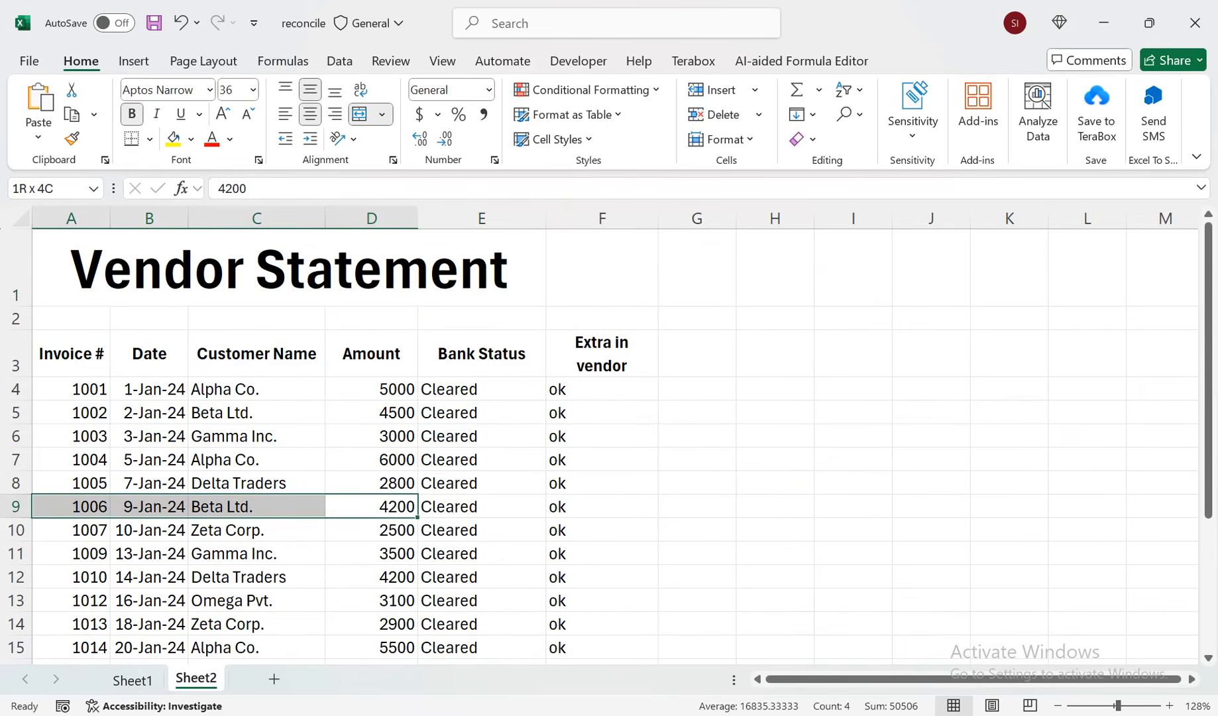
{"action": "left_click", "coordinate": [132, 680]}
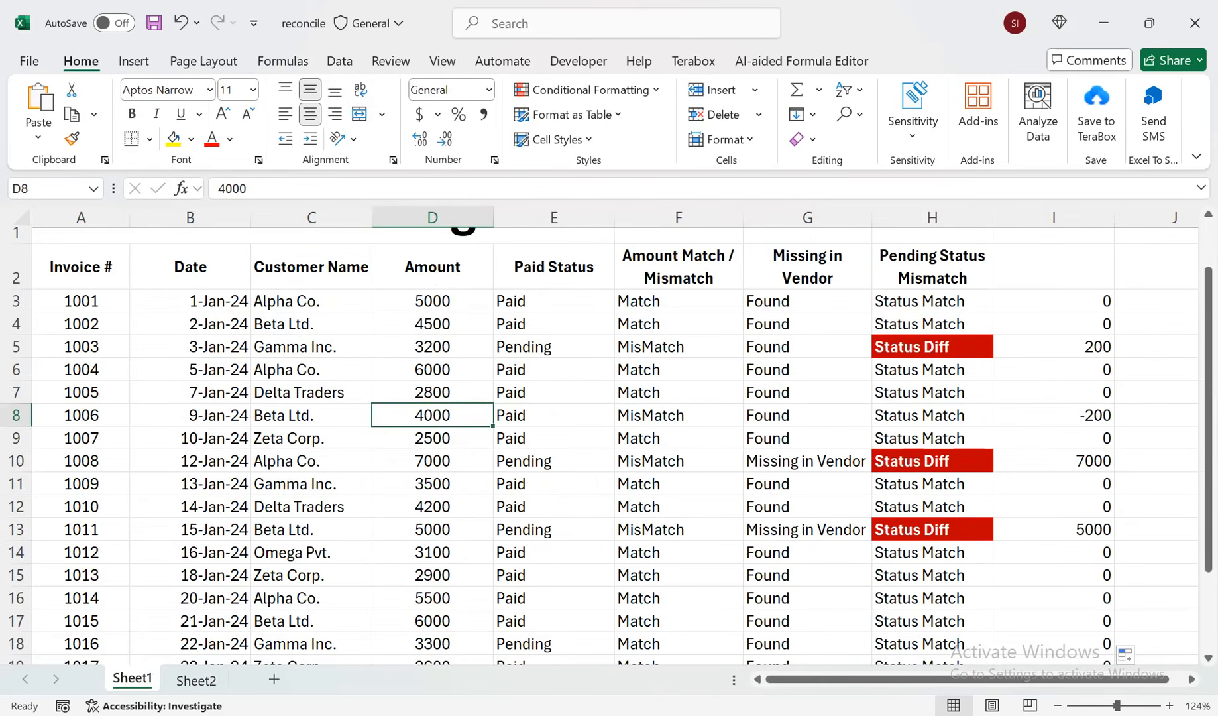
{"action": "left_click_drag", "start_coordinate": [80, 415], "coordinate": [1061, 417]}
- Examine the Missing in Vendor flag and the amount difference for the Alpha Co. invoice in ledger row 20
{"action": "left_click_drag", "start_coordinate": [1208, 333], "coordinate": [1209, 410]}
{"action": "left_click", "coordinate": [1053, 539]}
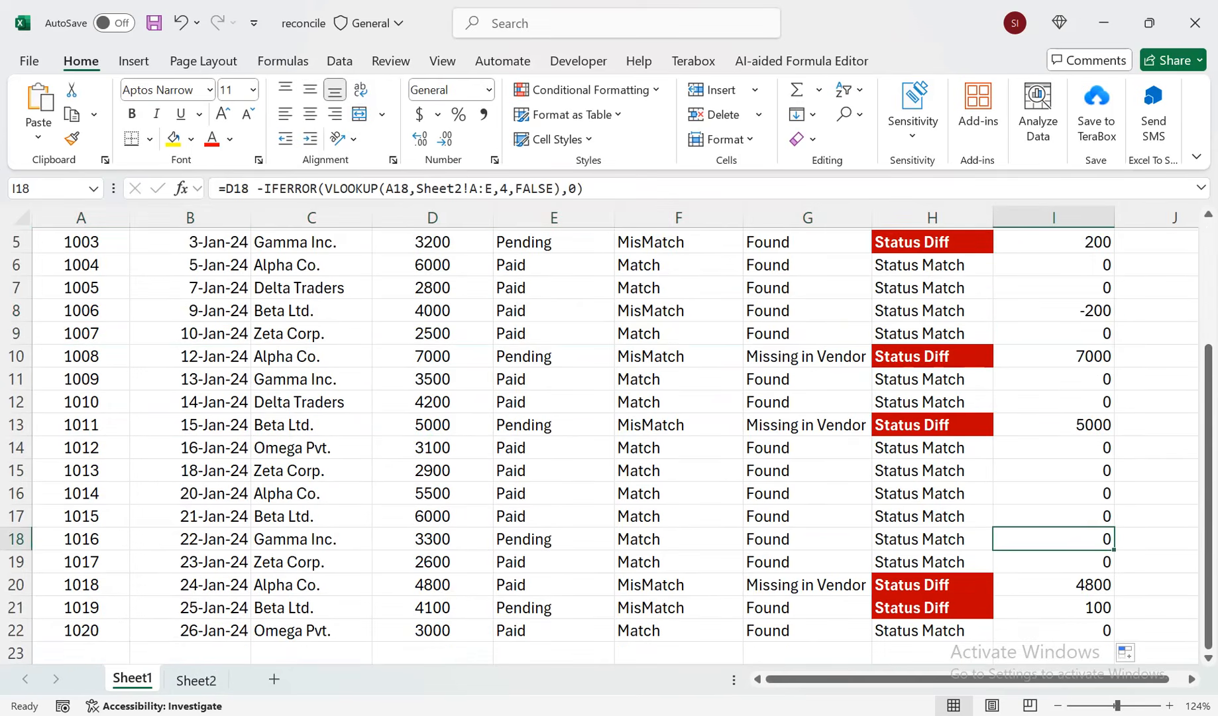
{"action": "left_click", "coordinate": [807, 584]}
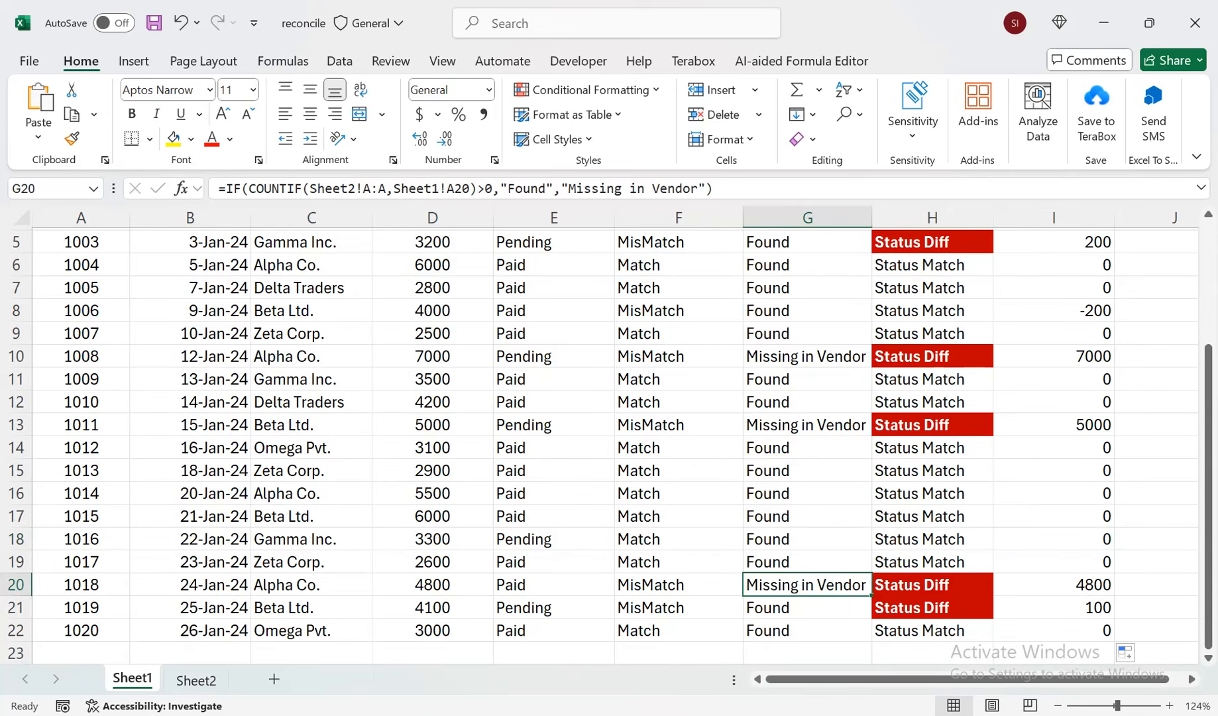
{"action": "left_click", "coordinate": [1054, 584]}
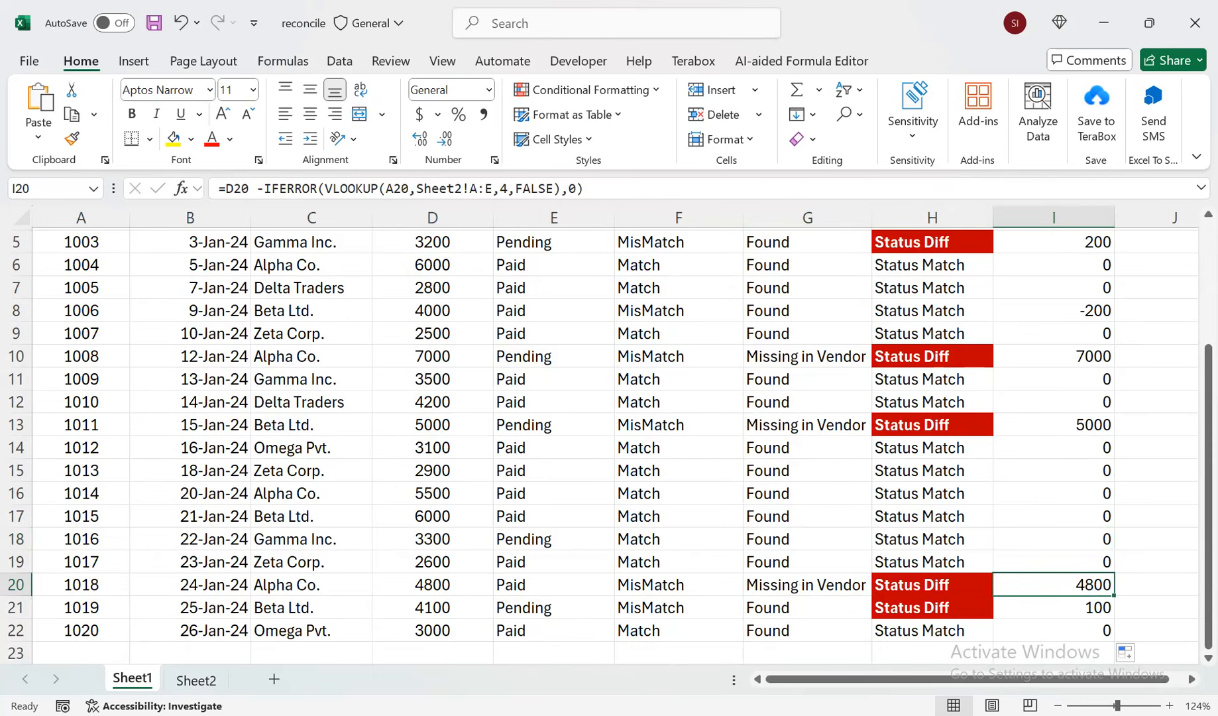
- Compare the amount and difference in ledger row 21 with the matching Beta Ltd. invoice in row 19 of Sheet2
{"action": "left_click", "coordinate": [432, 608]}
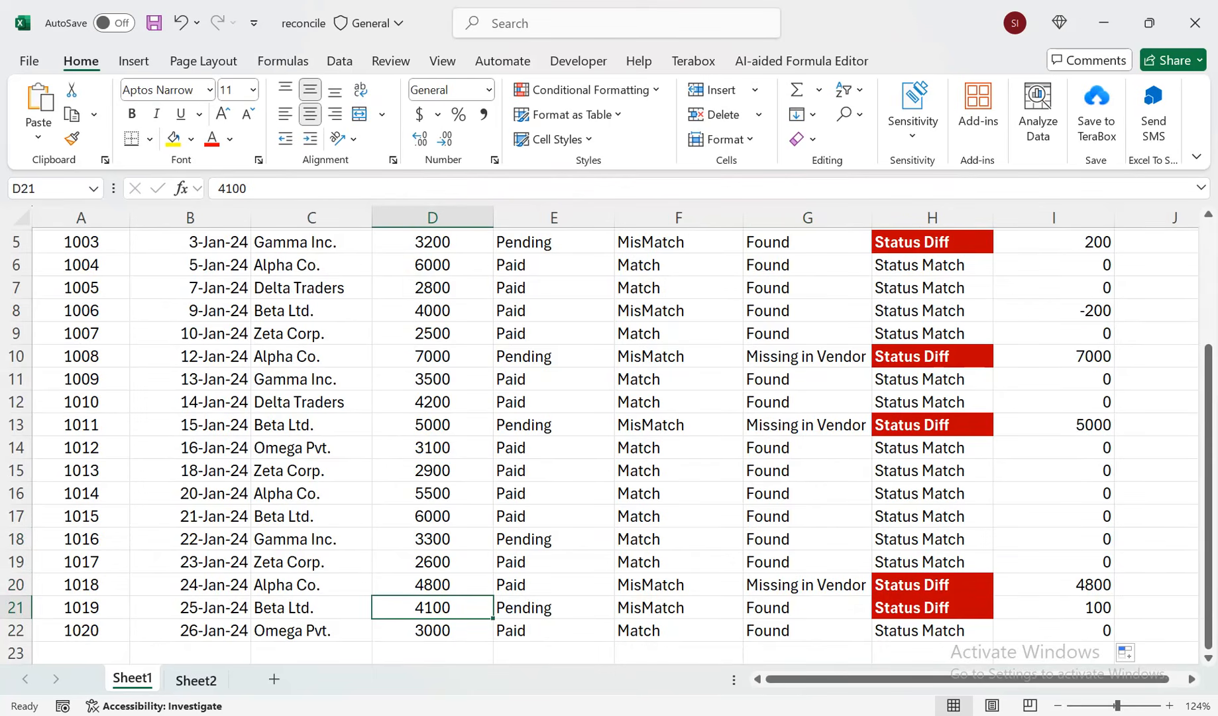
{"action": "left_click", "coordinate": [196, 680]}
{"action": "scroll", "coordinate": [149, 603], "scroll_direction": "down", "scroll_amount": 2}
{"action": "mouse_move", "coordinate": [149, 622]}
{"action": "left_mouse_down"}
{"action": "mouse_move", "coordinate": [149, 600]}
{"action": "mouse_move", "coordinate": [149, 617]}
{"action": "left_mouse_up"}
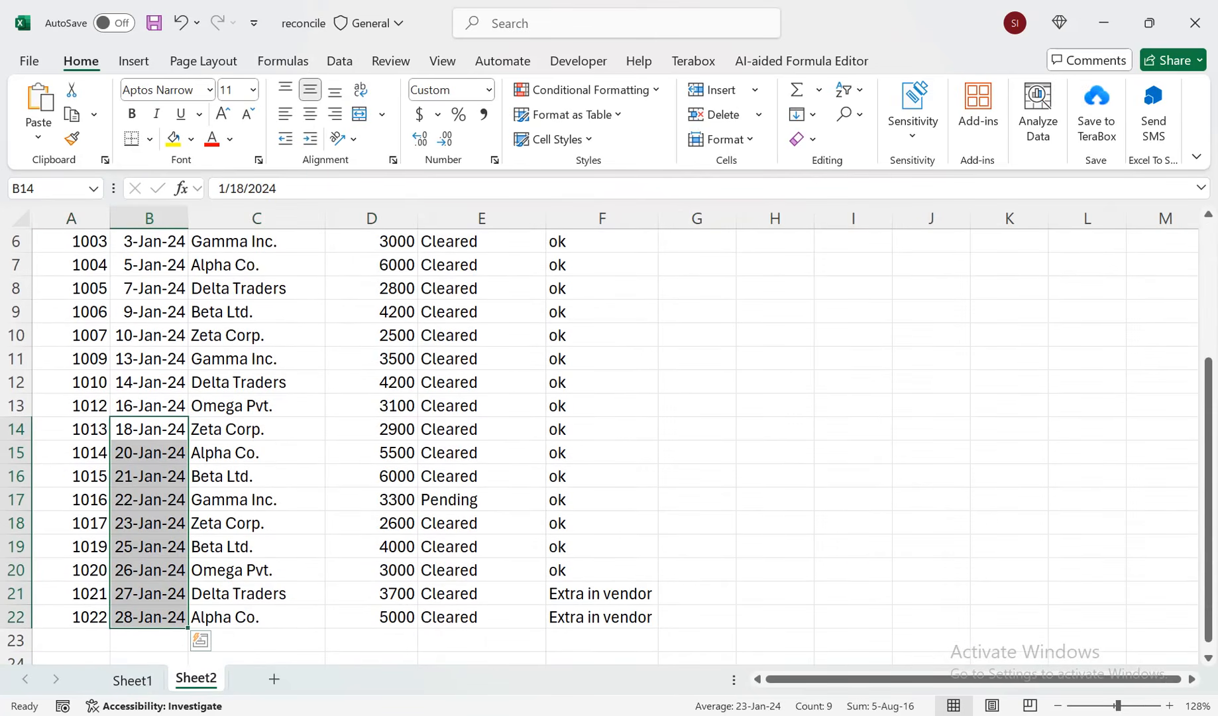
{"action": "left_click", "coordinate": [371, 547]}
{"action": "key", "text": "shift+Left"}
{"action": "key", "text": "shift+Left"}
{"action": "key", "text": "shift+Left"}
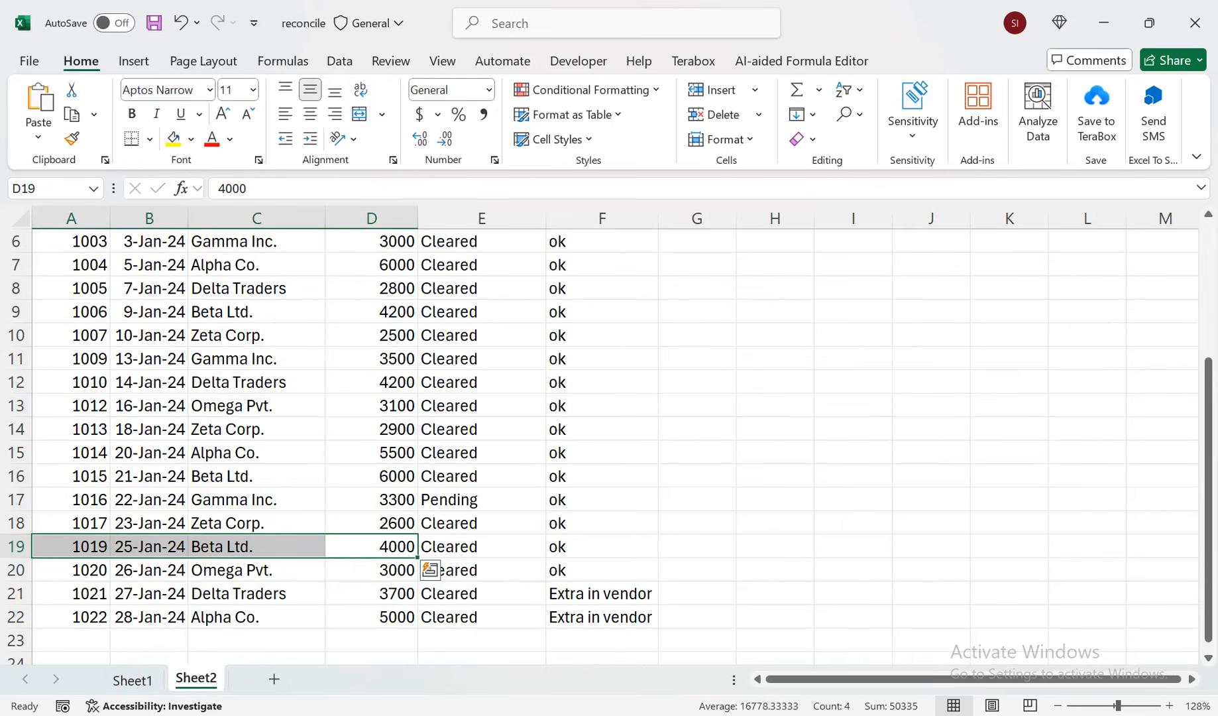
{"action": "left_click", "coordinate": [149, 594]}
{"action": "left_click", "coordinate": [133, 680]}
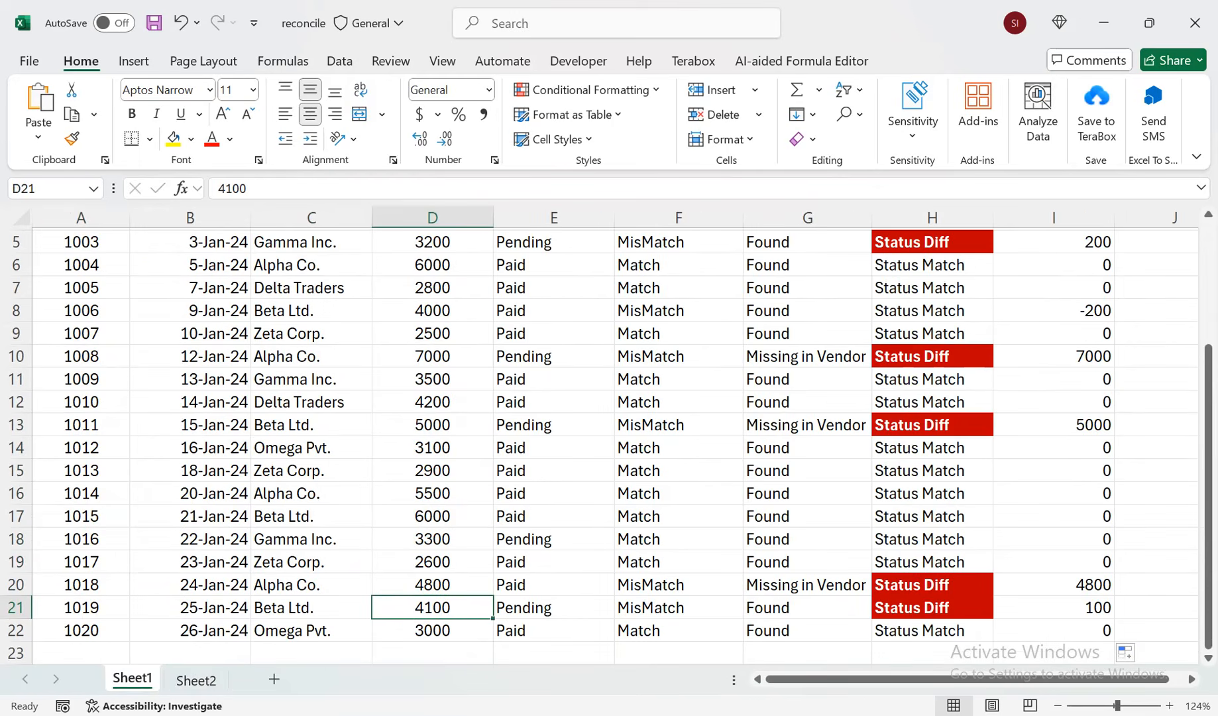
{"action": "left_click", "coordinate": [1061, 607]}
- Select the empty header cell I2 above the amount differences in the customer ledger
{"action": "left_click_drag", "start_coordinate": [1208, 602], "coordinate": [1209, 476]}
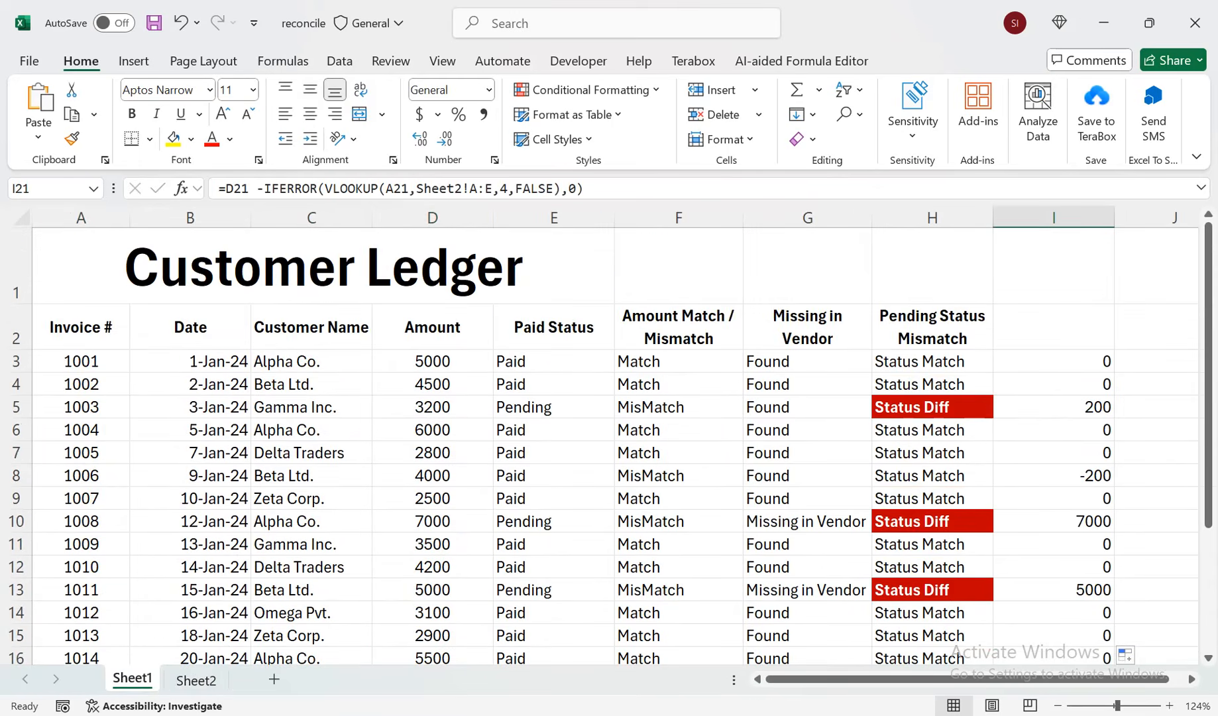
{"action": "left_click", "coordinate": [1054, 327]}
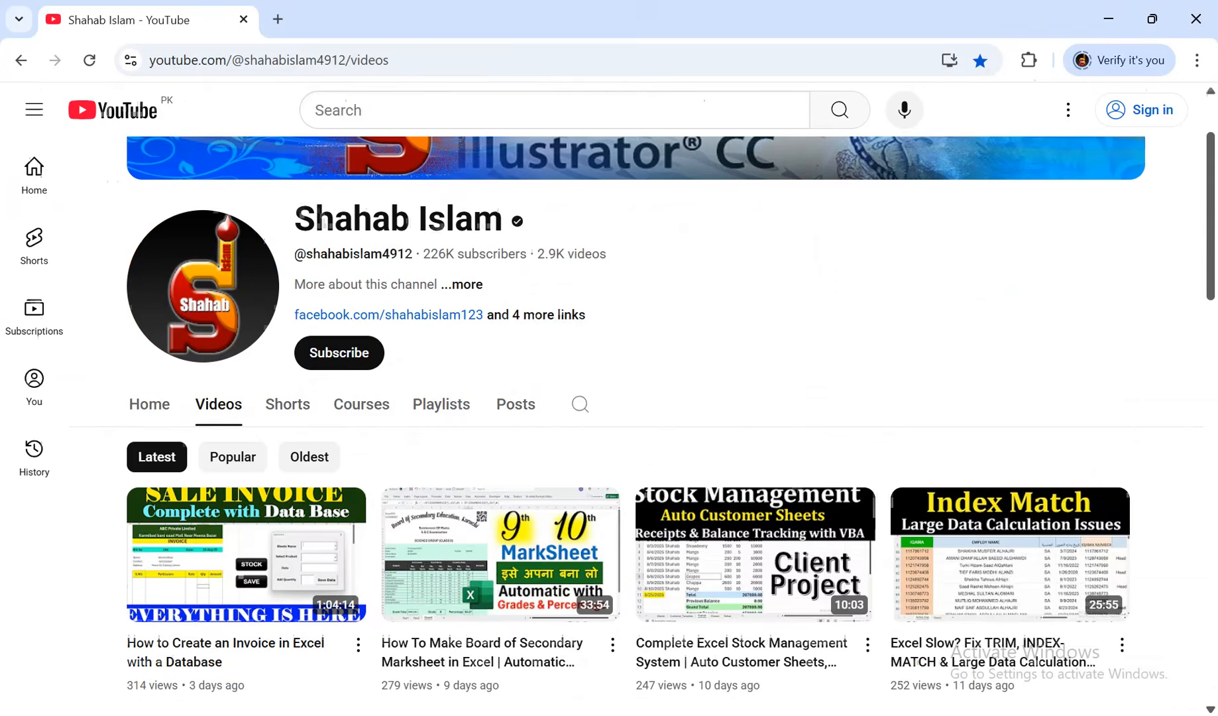